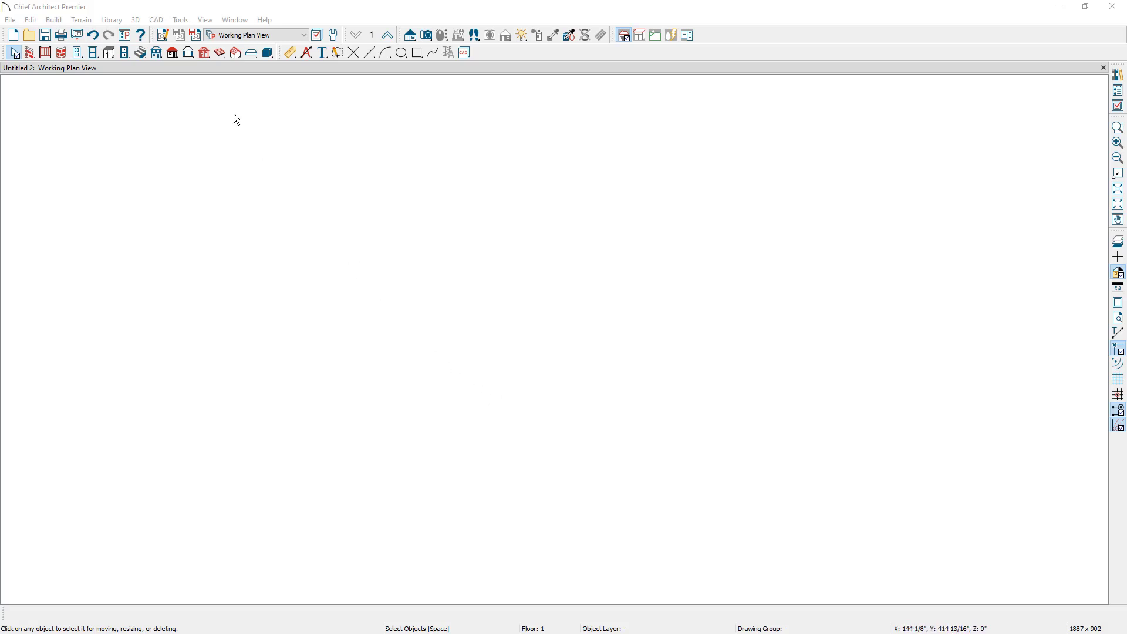
left_click(161, 22)
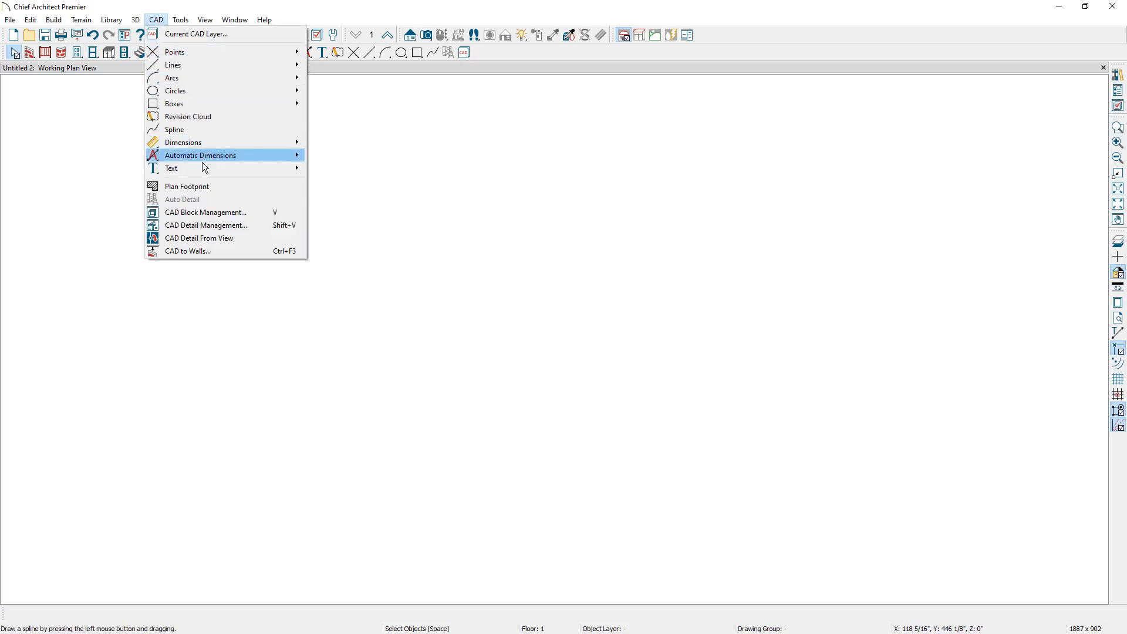
mouse_move(203, 168)
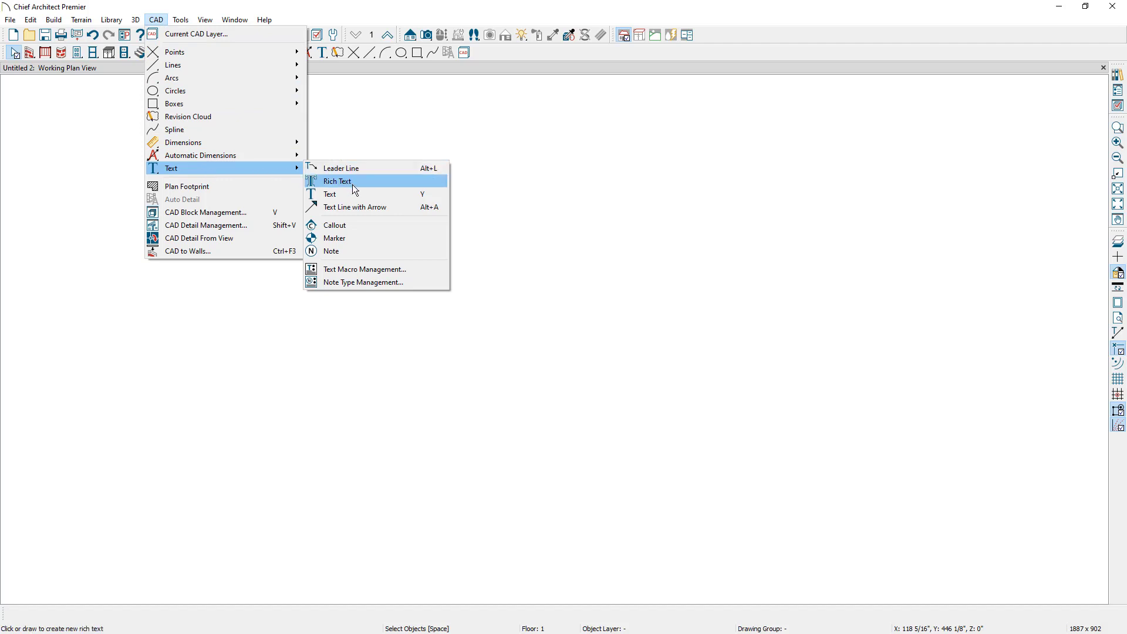
left_click(357, 141)
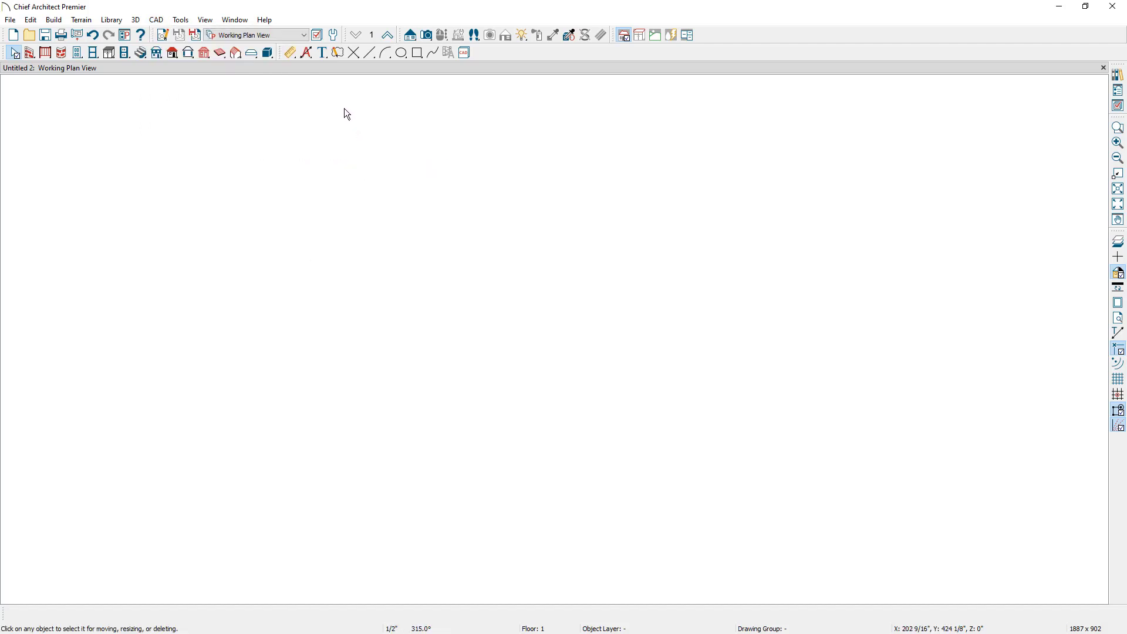
Step: Draw a rich text box about 175 in wide and 146 in high in the upper part of the plan
left_click(322, 52)
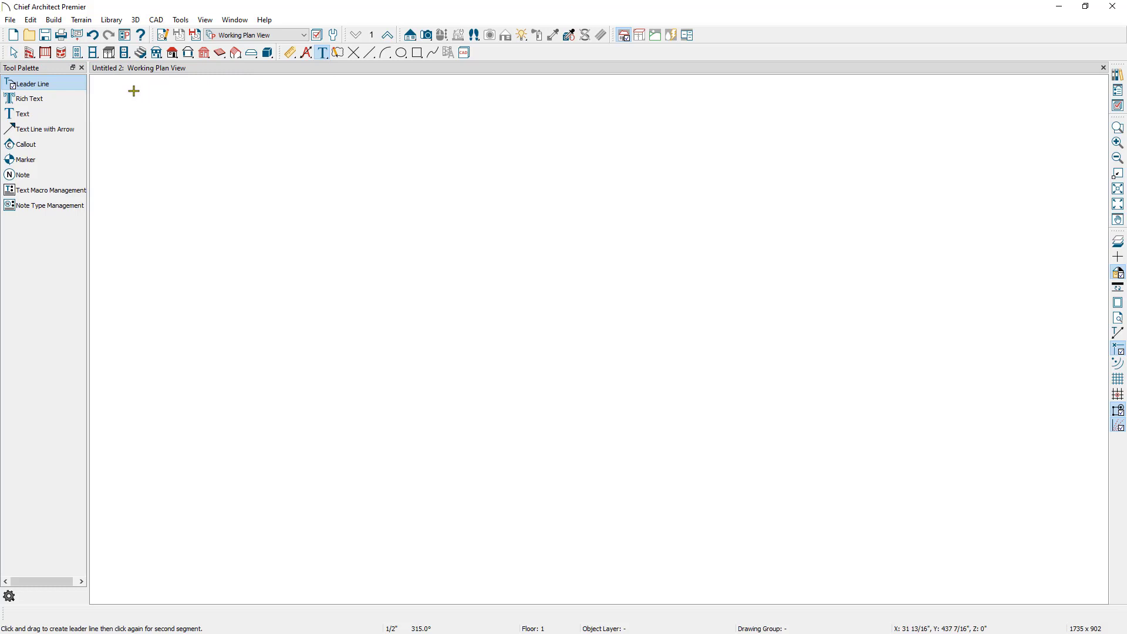
left_click(74, 101)
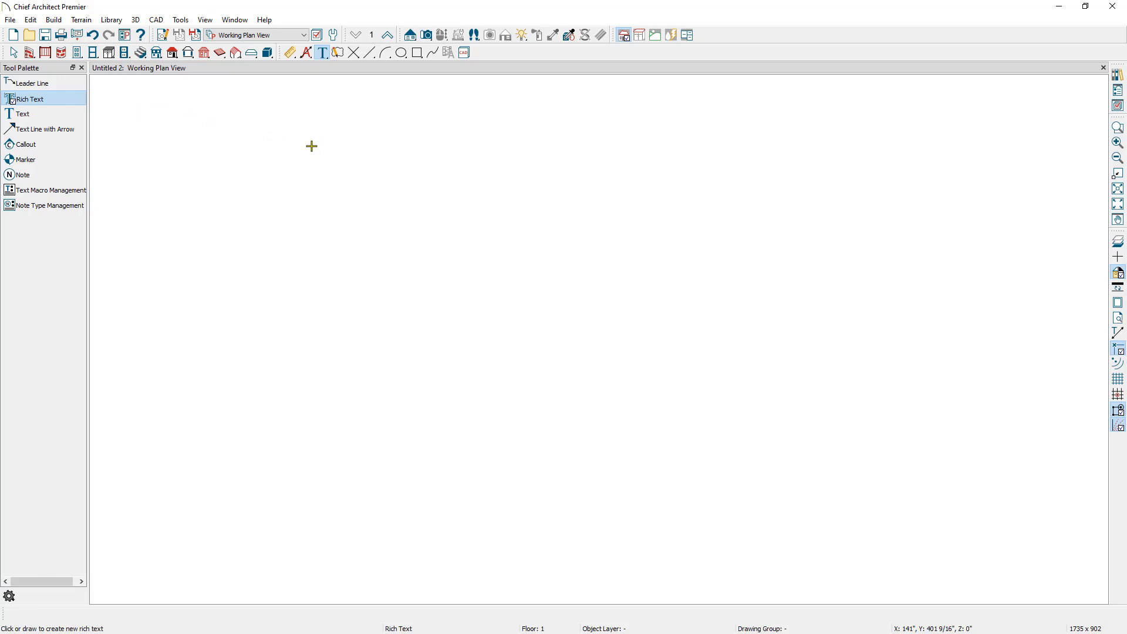
left_click_drag(312, 146, 587, 376)
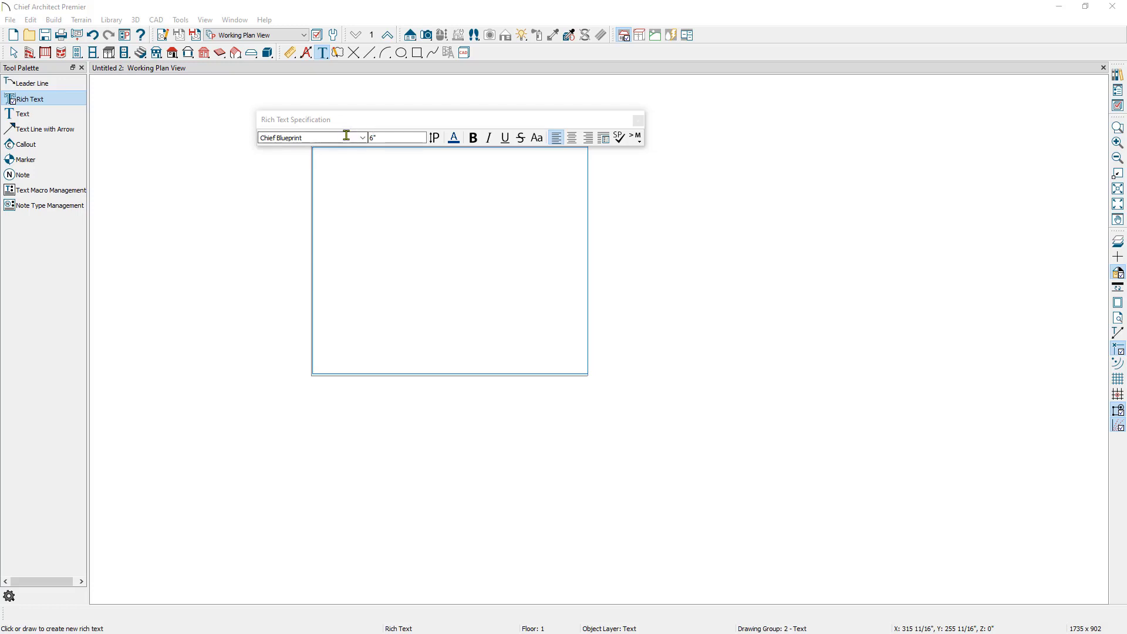
Step: View the print size calculator for the text height and enter the heading "Chief Architect Software" in the text box
left_click(435, 138)
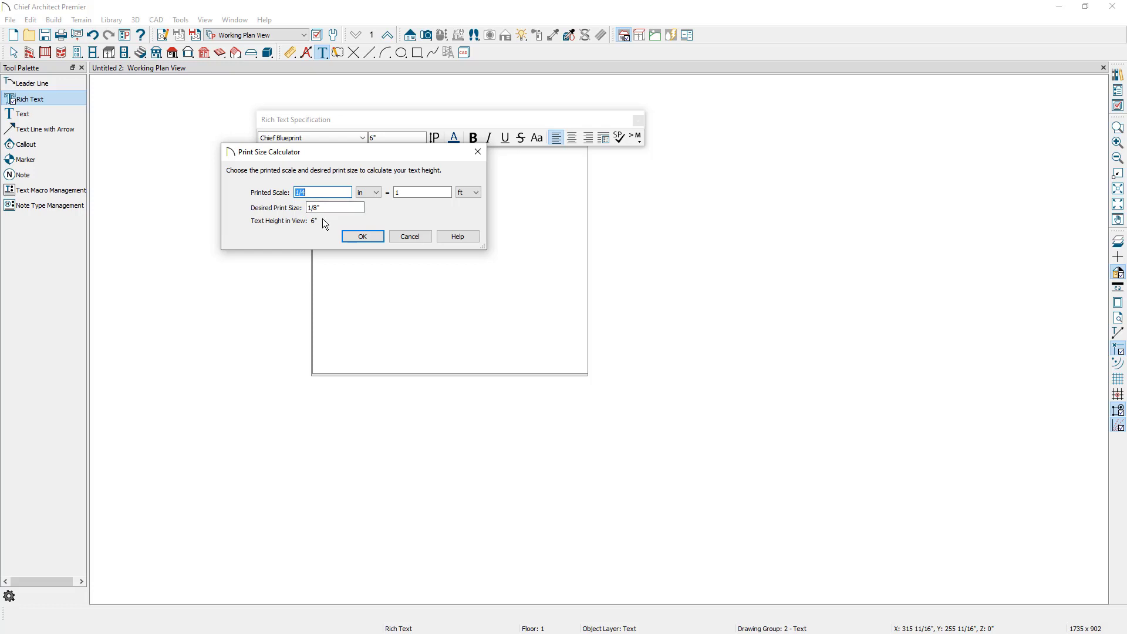
left_click(405, 237)
type("Ch")
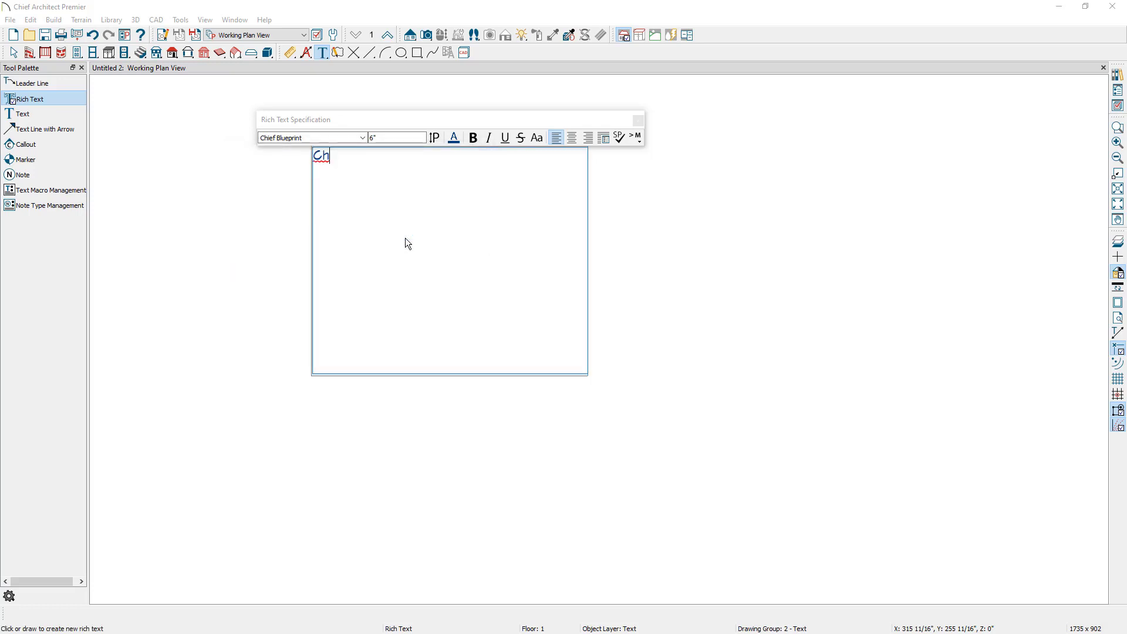
type("ief Architect Software")
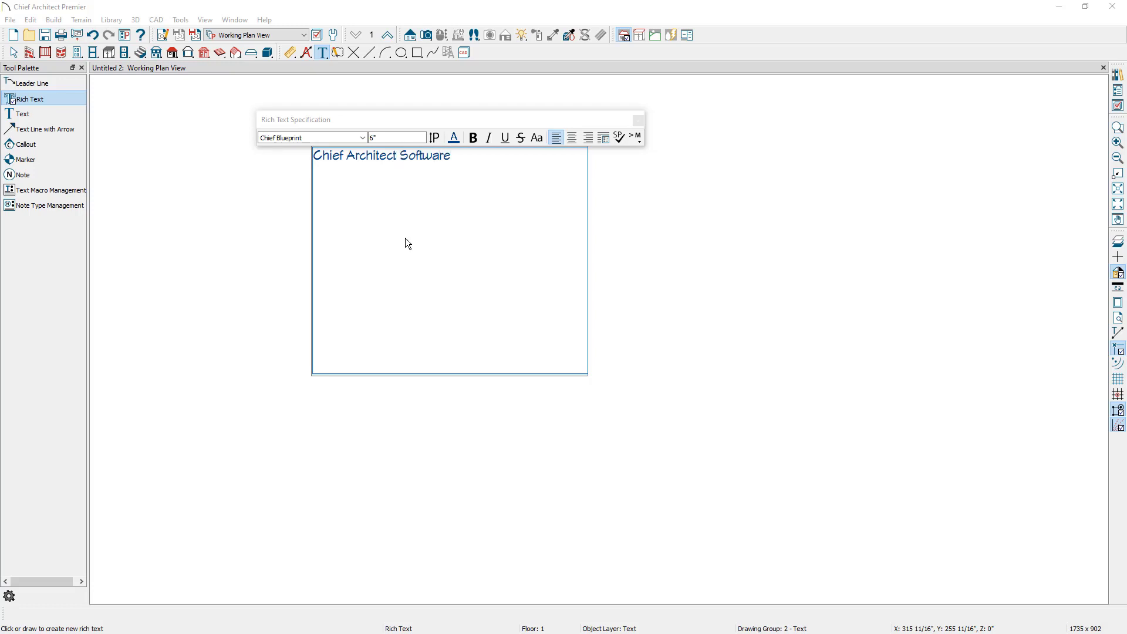
Step: Make the "Chief Architect Software" heading bold, underlined and centered
left_click_drag(453, 157, 313, 161)
left_click(473, 138)
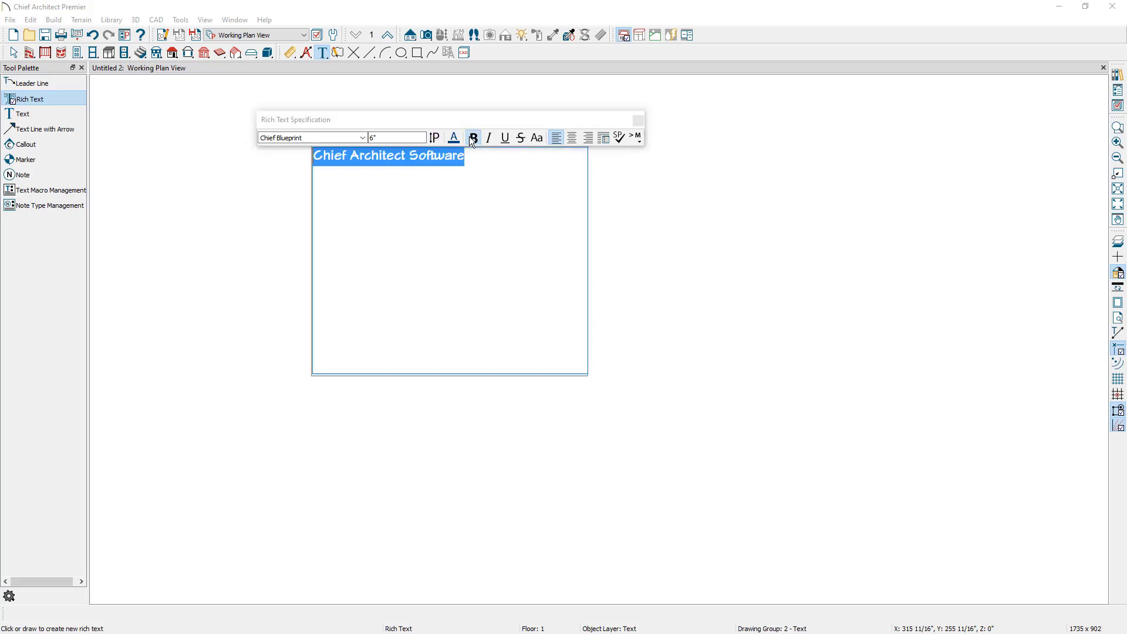
left_click(501, 141)
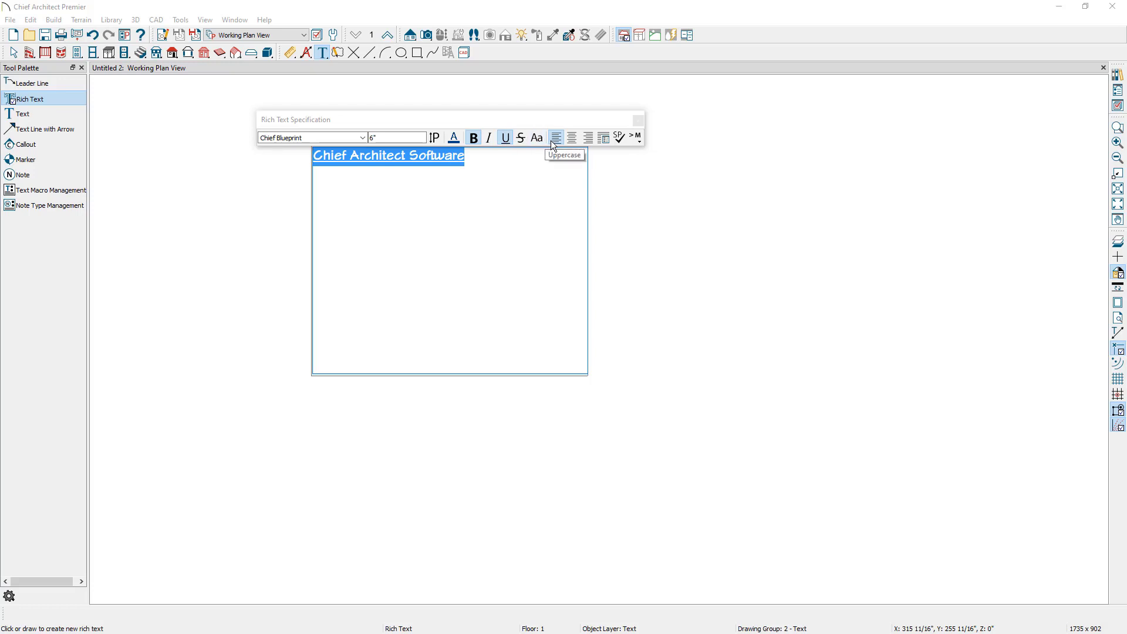
left_click(571, 138)
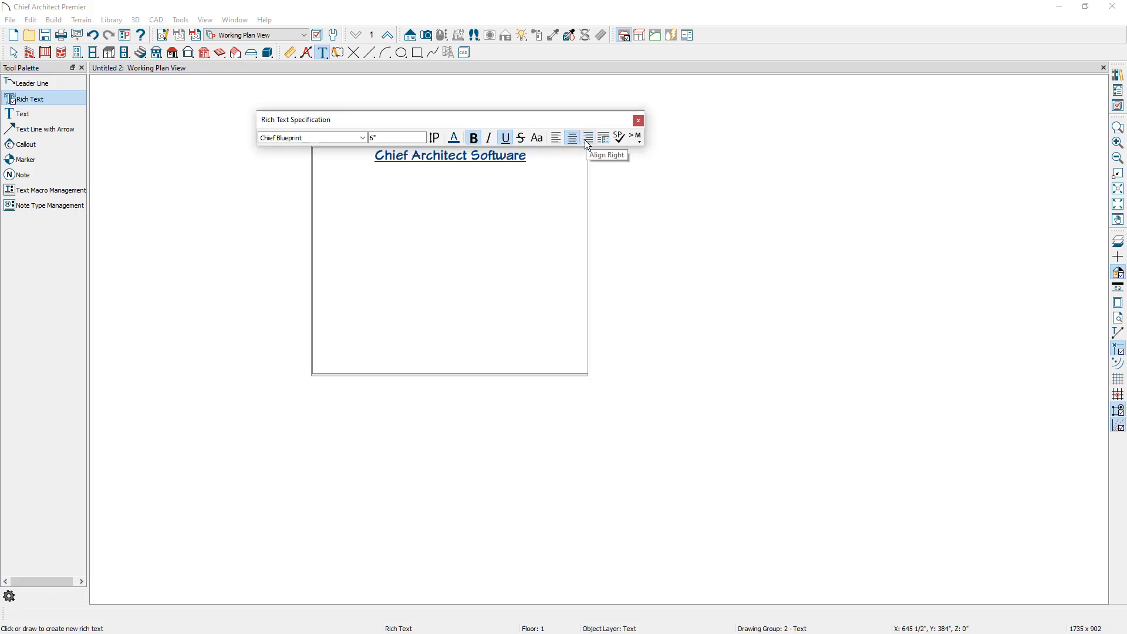
Step: Set the bullet type to Numbers in the paragraph options of the left-aligned line below the heading
left_click(602, 138)
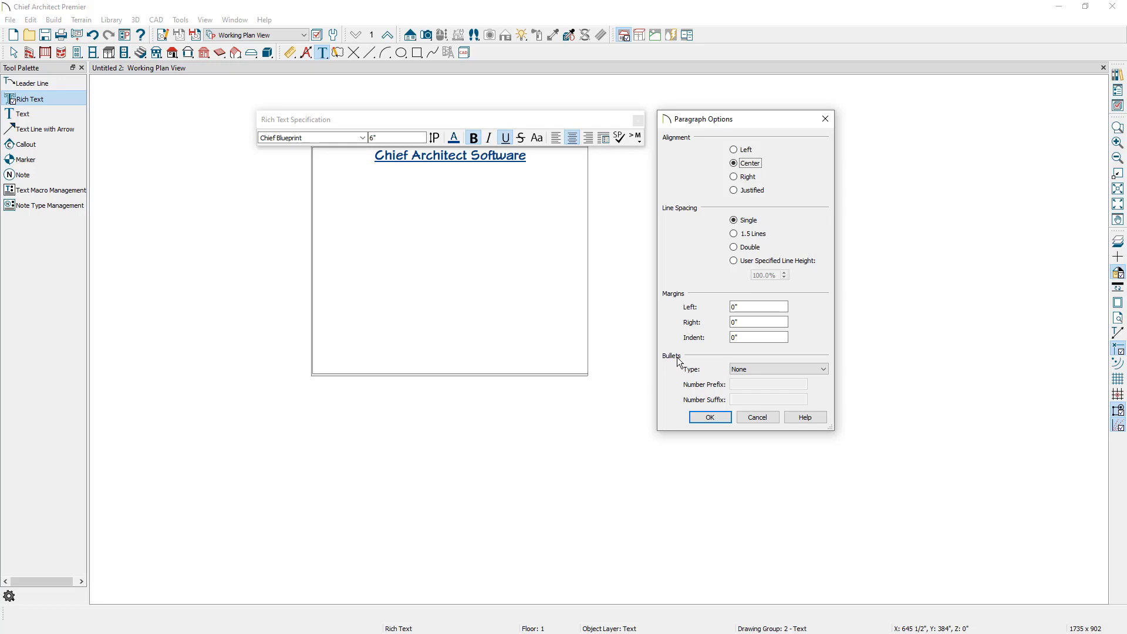
left_click(751, 421)
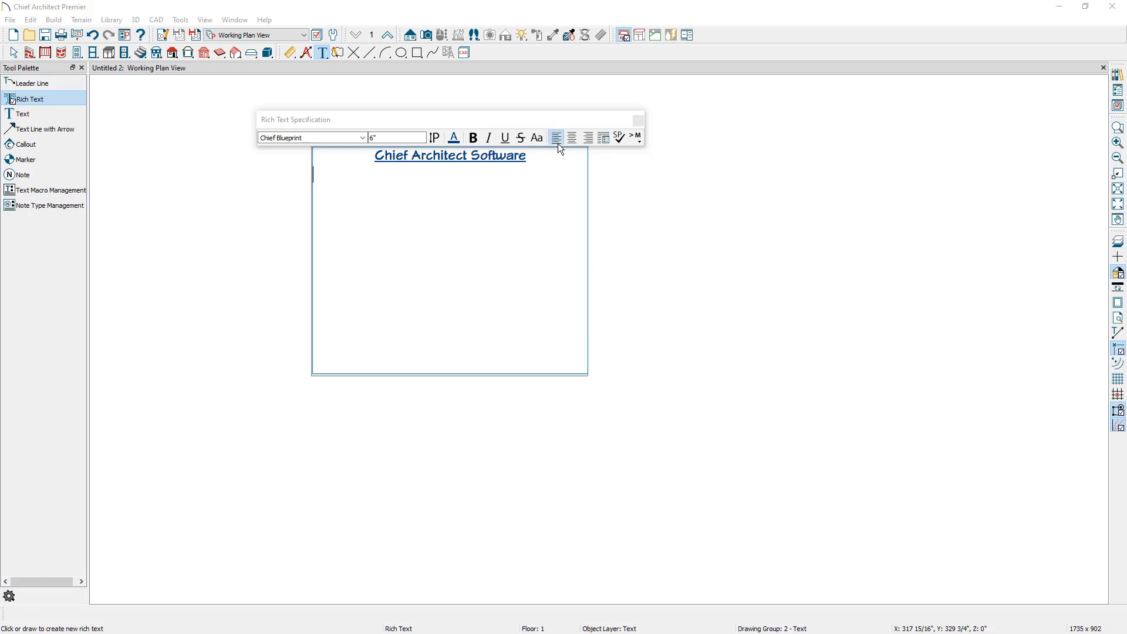
left_click(602, 138)
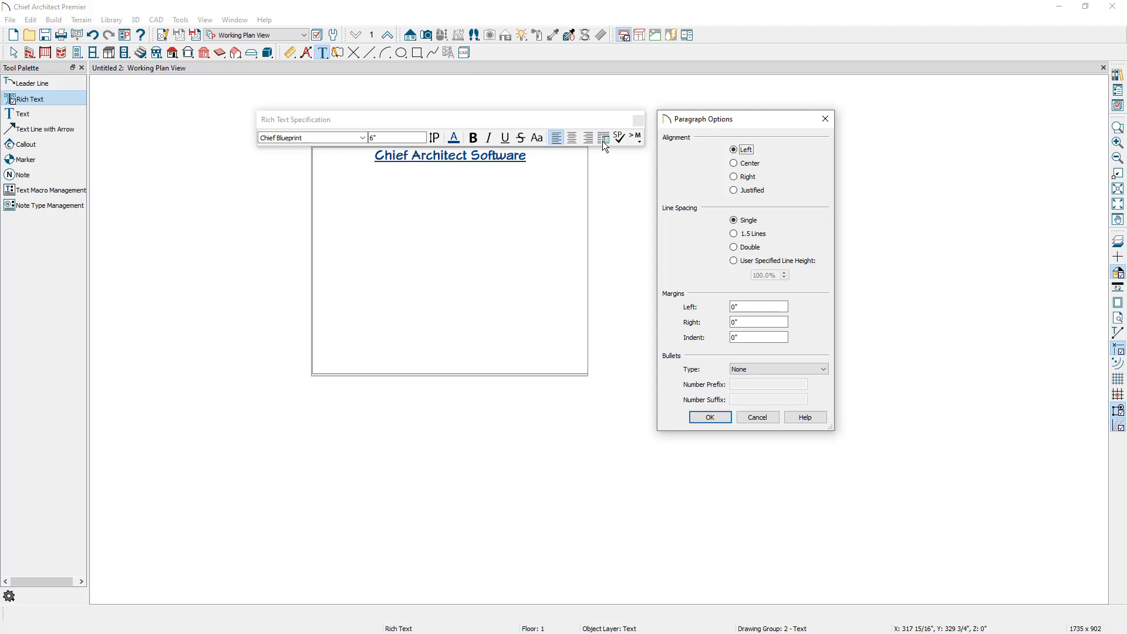
left_click(735, 368)
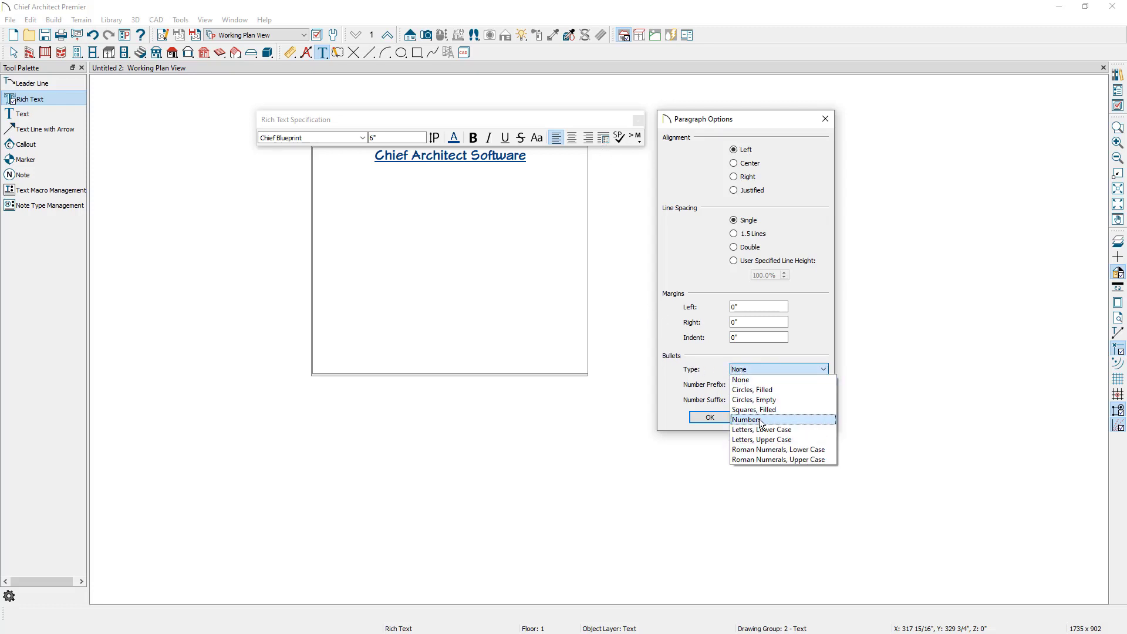
left_click(761, 421)
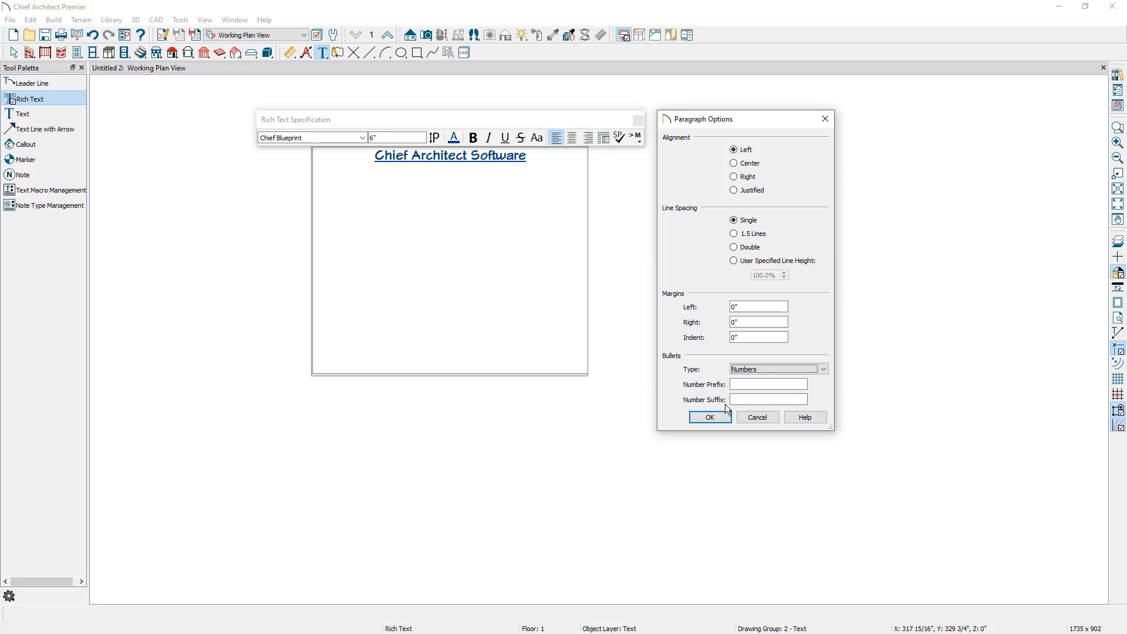
left_click(735, 399)
left_click(709, 417)
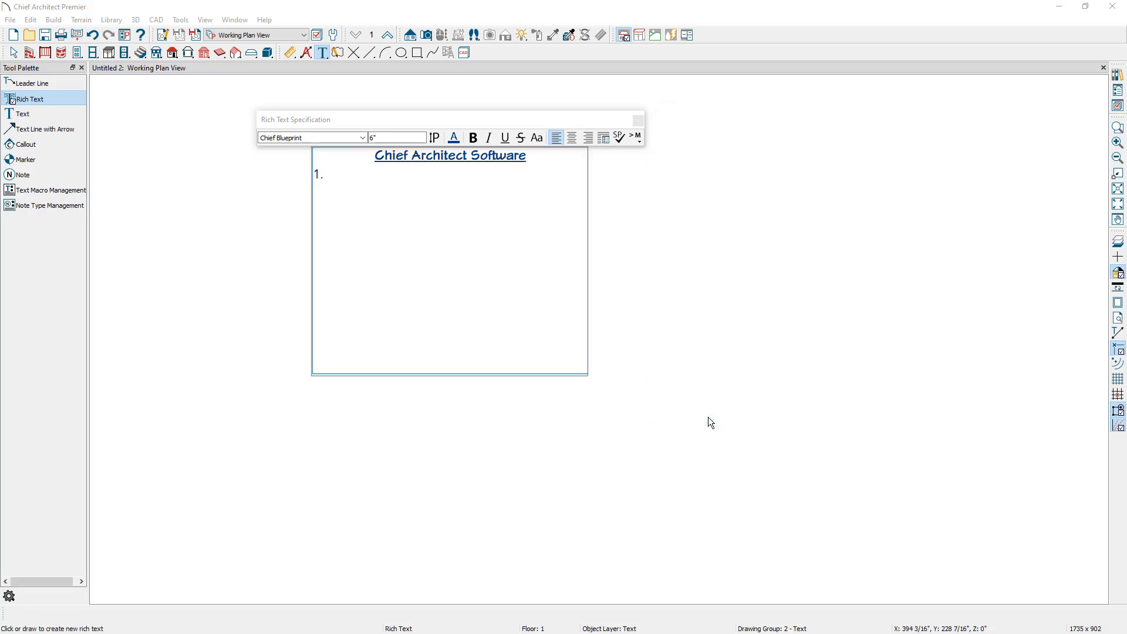
Step: Enter three numbered list items below the heading: "Bullet", "Bullet 2" and "bulet 3"
type("Bullet")
key("Return")
type("Bullet")
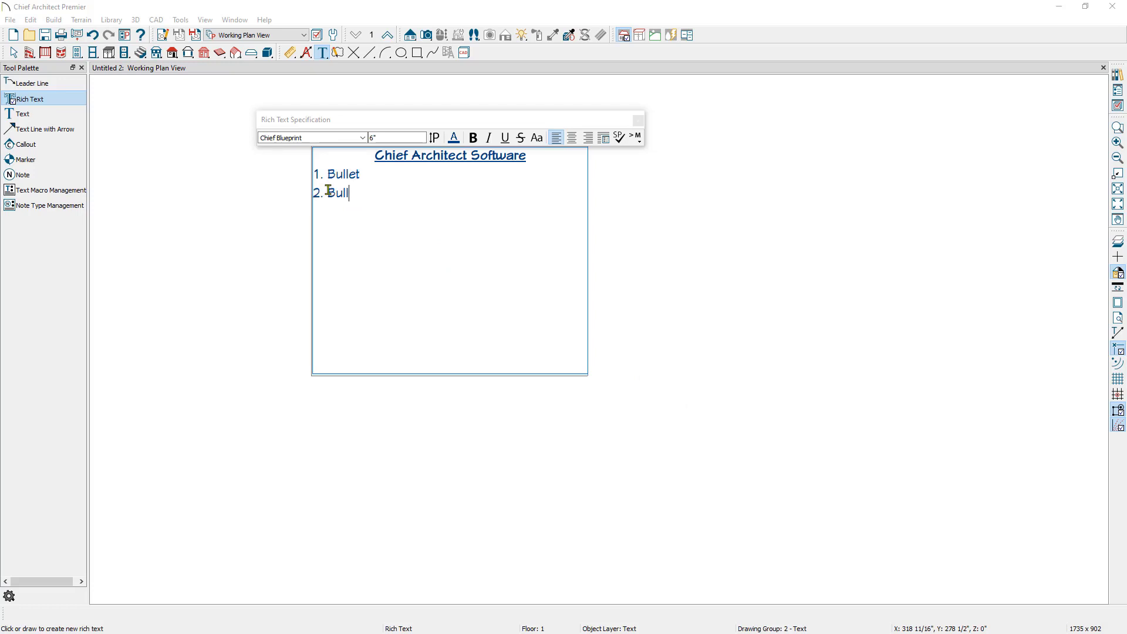
type(" 2")
key("Return")
type("Bul")
key("BackSpace")
key("BackSpace")
key("BackSpace")
type("bulet 3")
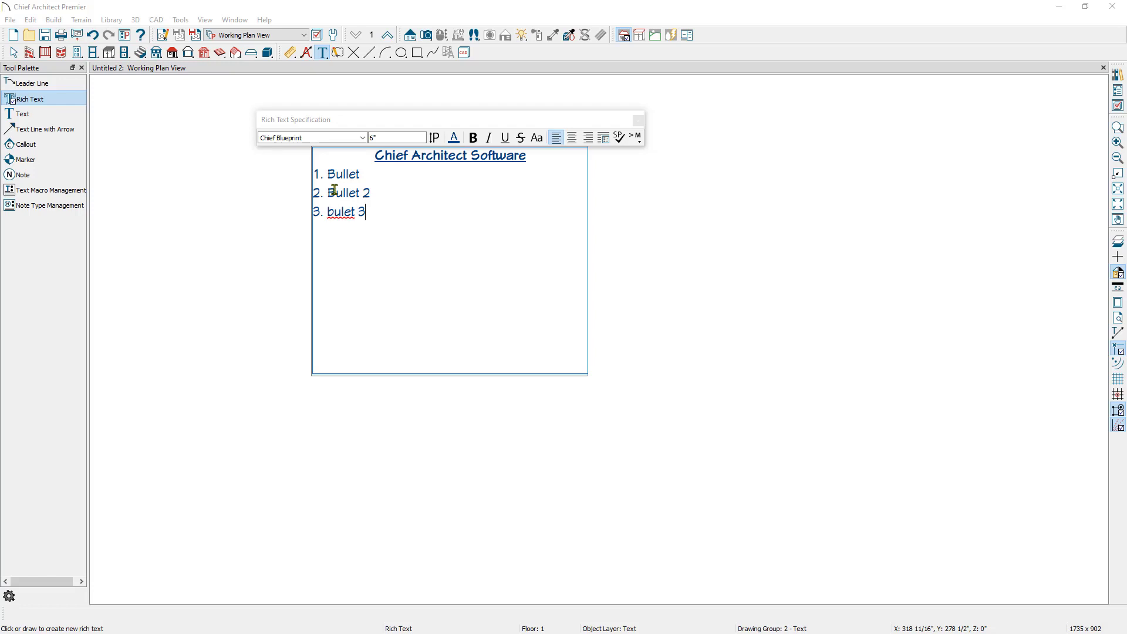
Step: Spell-check the rich text, replacing "bulet" with "bullet", and finish editing the text box
left_click(624, 143)
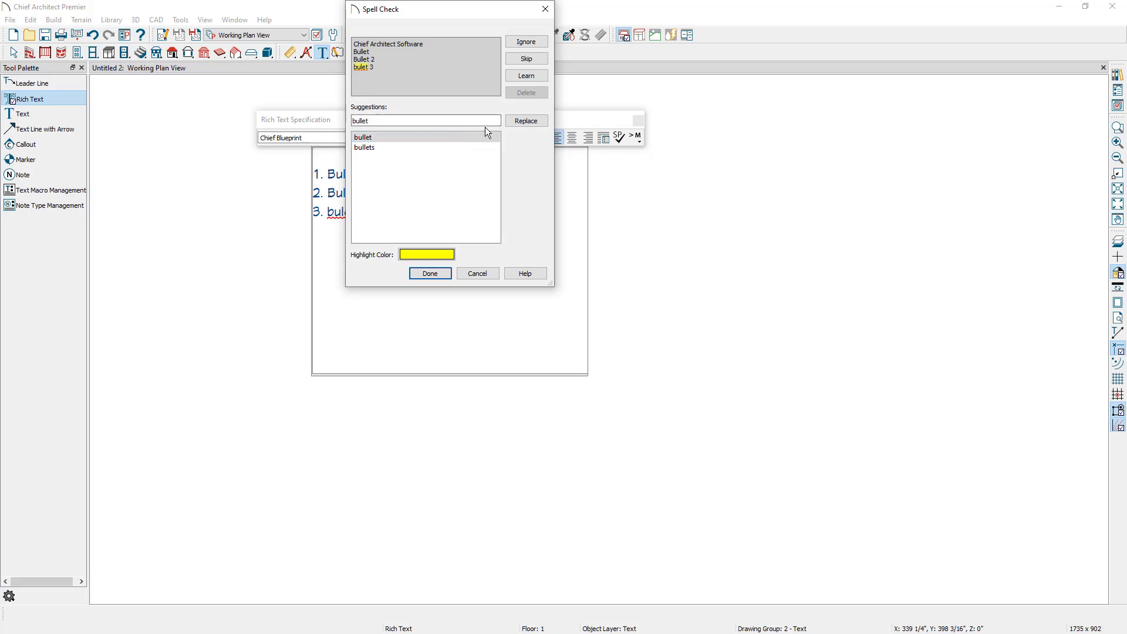
left_click(526, 120)
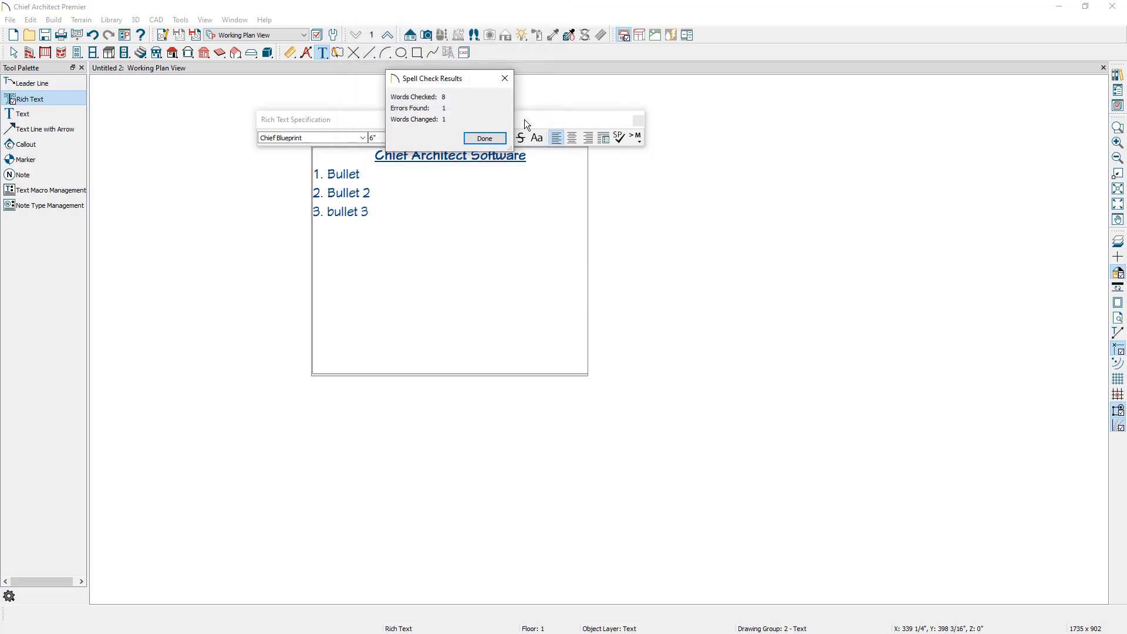
left_click(485, 138)
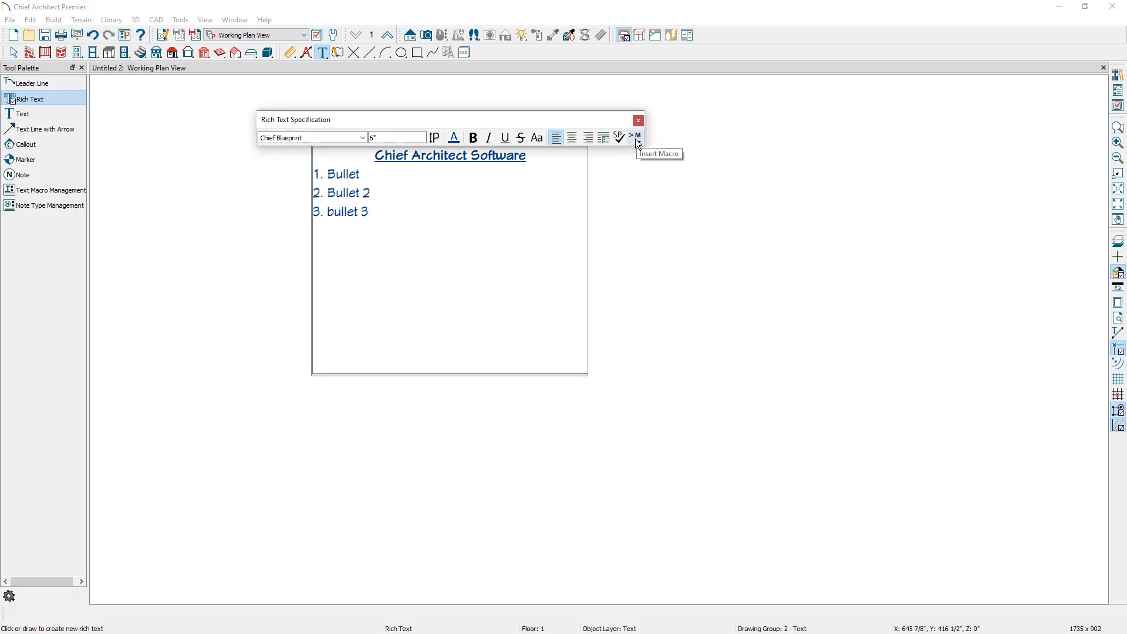
left_click(704, 275)
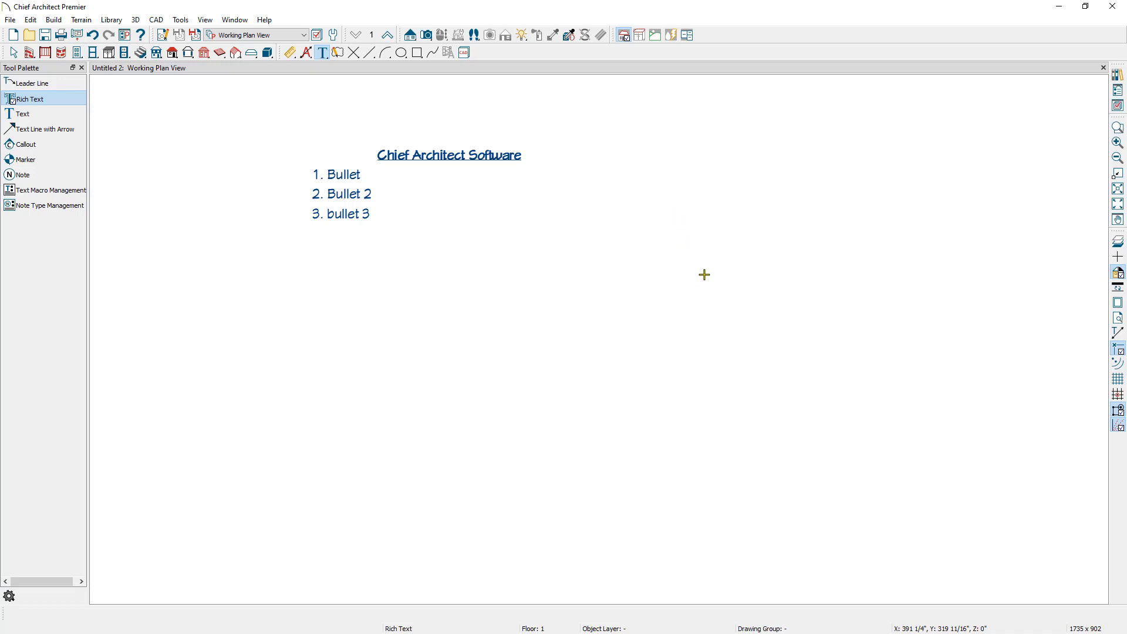
key("space")
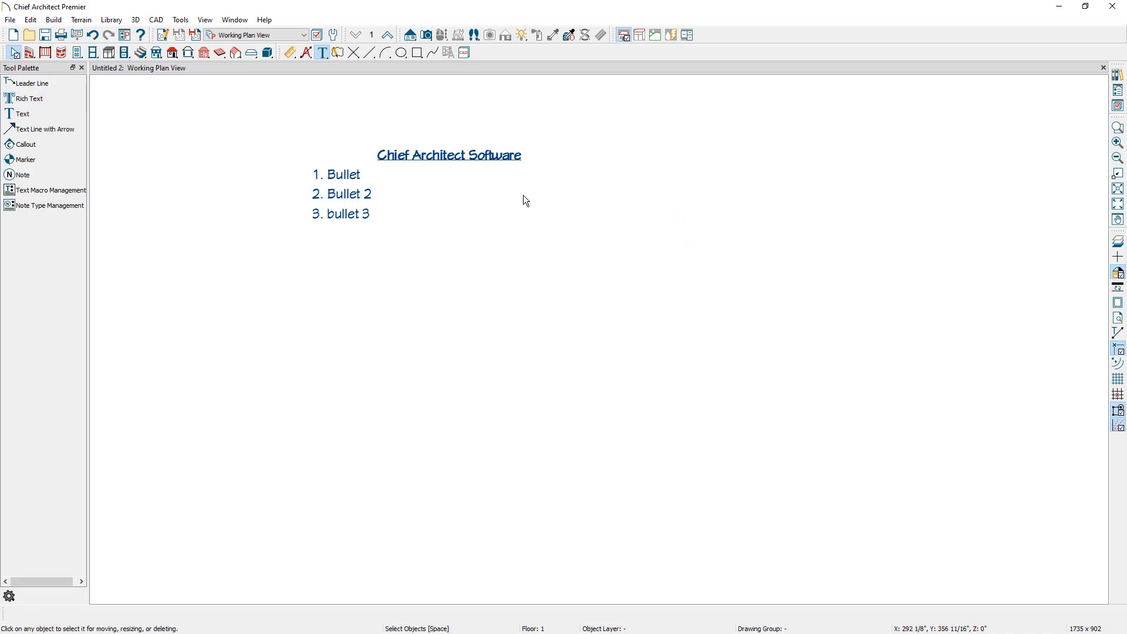
Step: Open the specification of the finished rich text object and set its text preview zoom to 120%
double_click(482, 160)
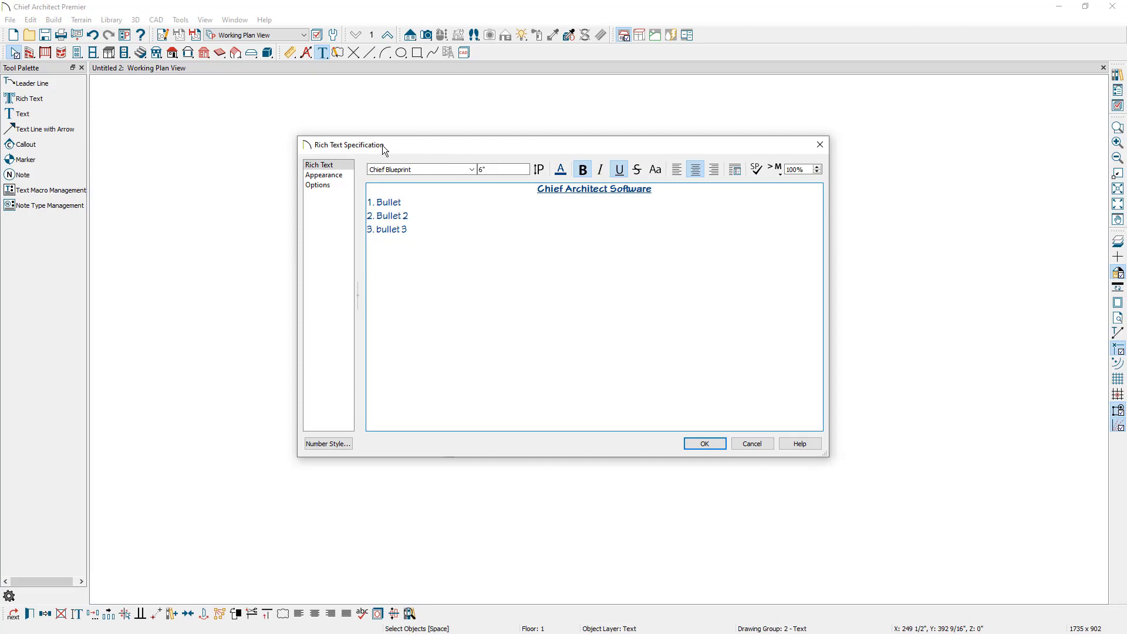
key("Tab")
key("Tab")
key("Tab")
left_click(817, 167)
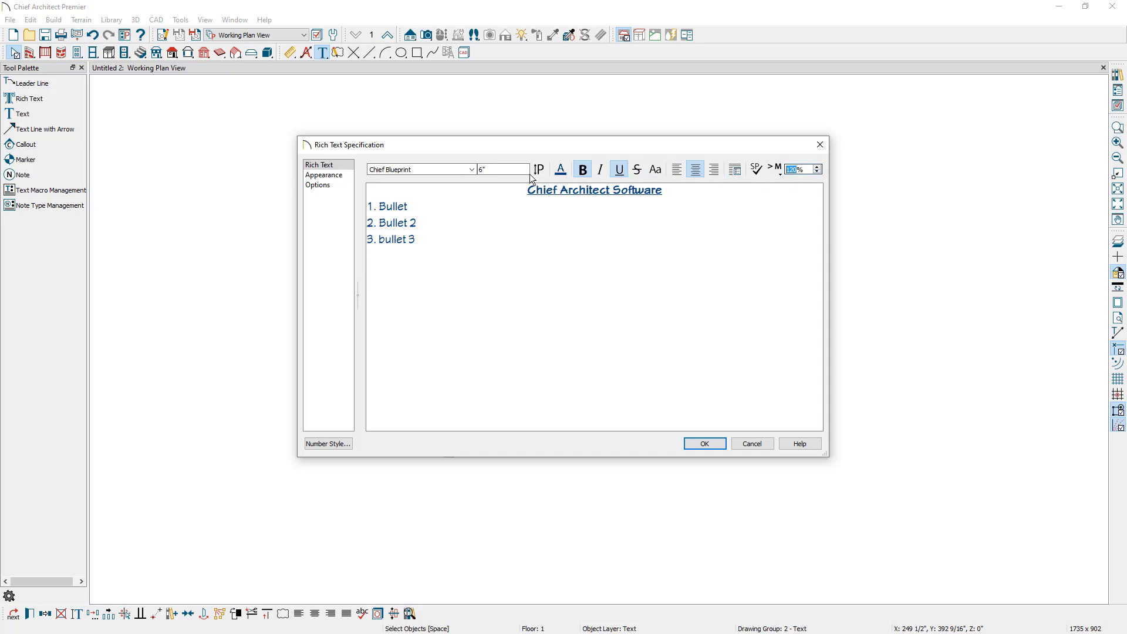
Step: Examine the rich text's appearance settings and the display properties of its Text layer
left_click(351, 175)
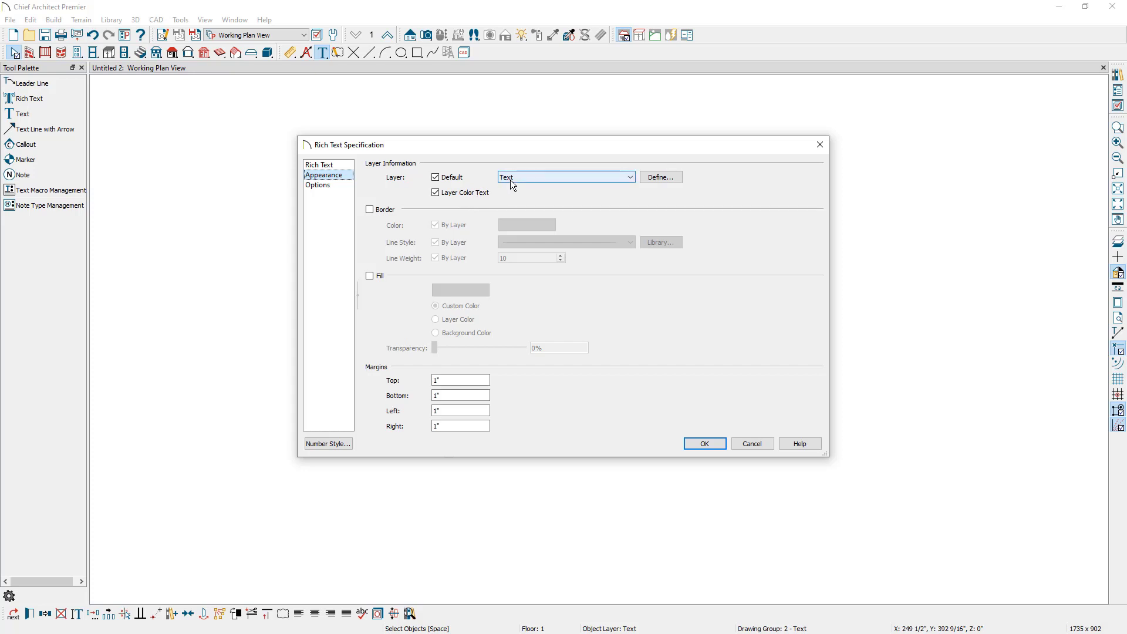
left_click(651, 178)
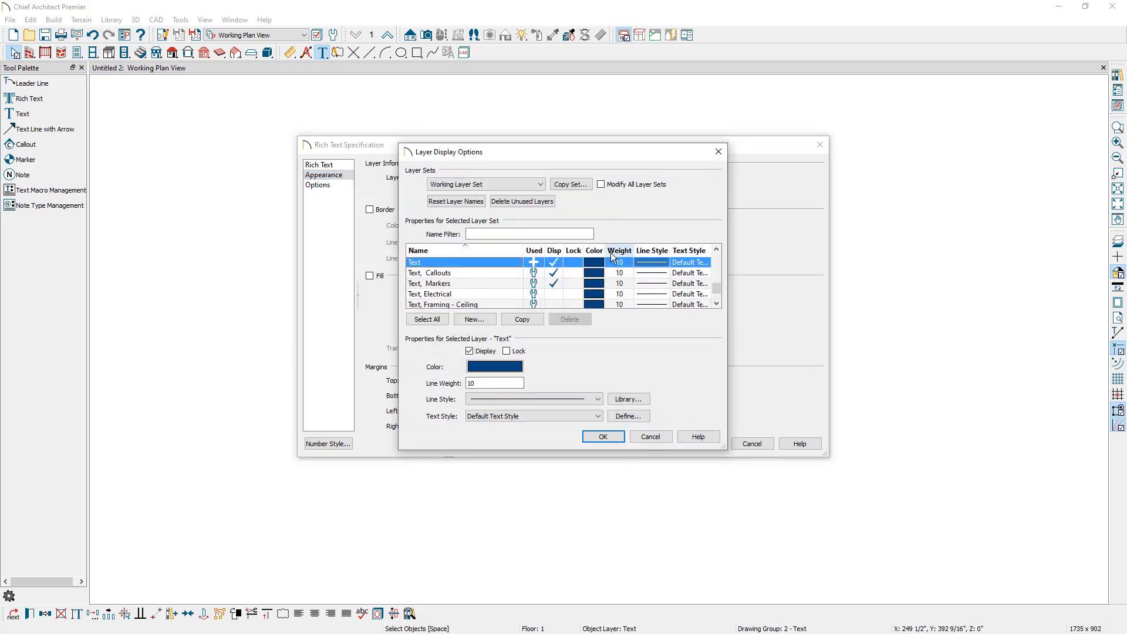
left_click_drag(584, 151, 786, 154)
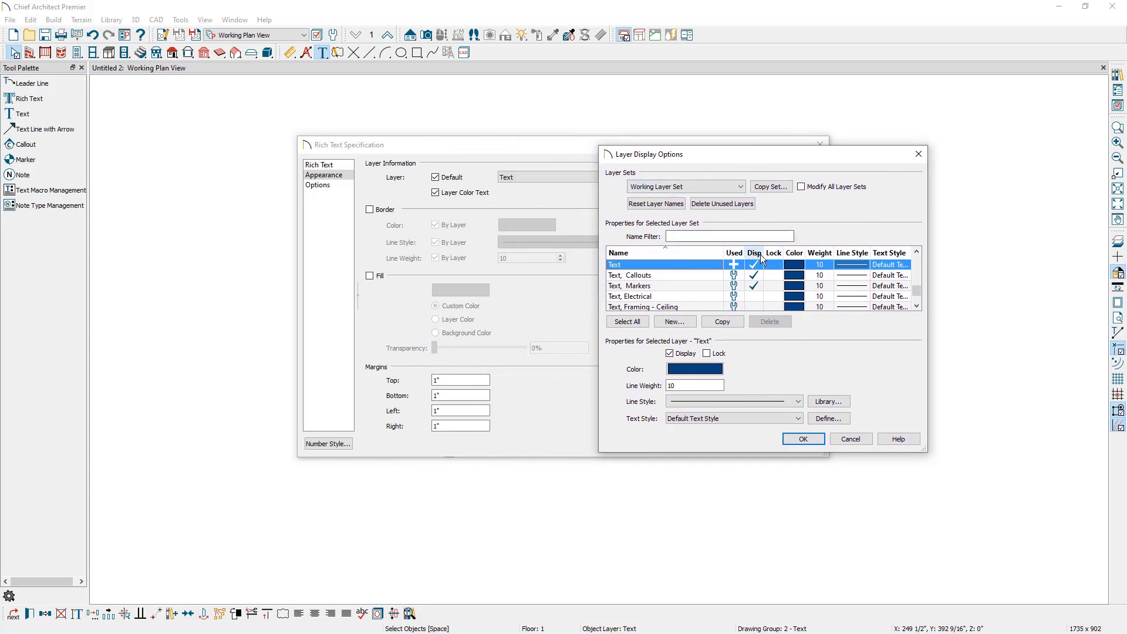
mouse_move(790, 273)
left_click(850, 439)
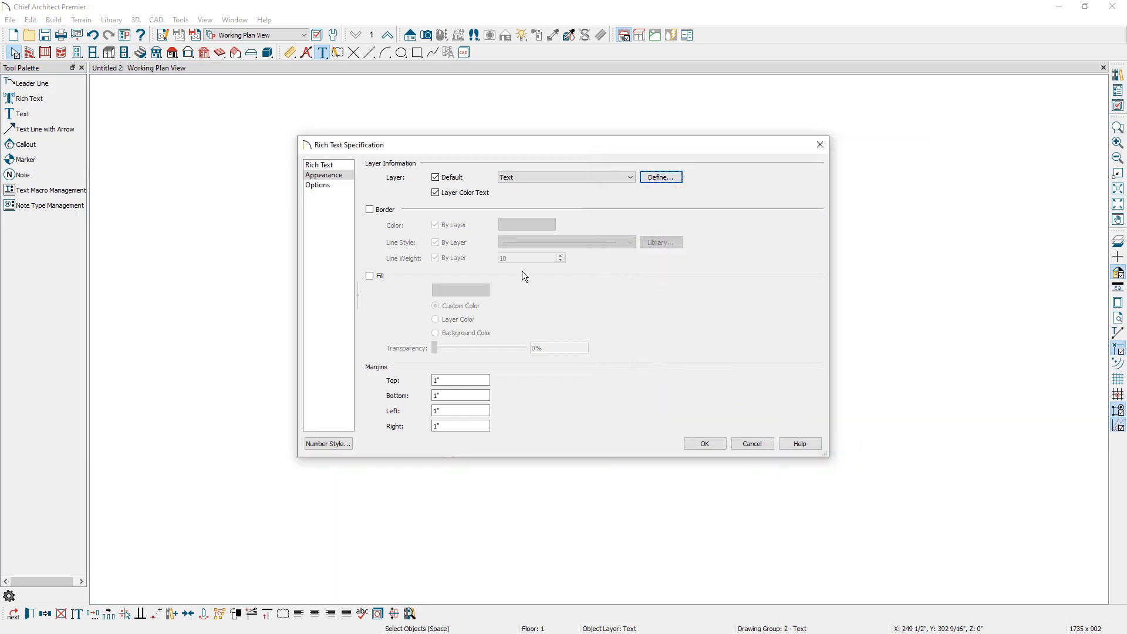
Step: Change the text color of the "Chief Architect Software" heading to red
left_click(337, 164)
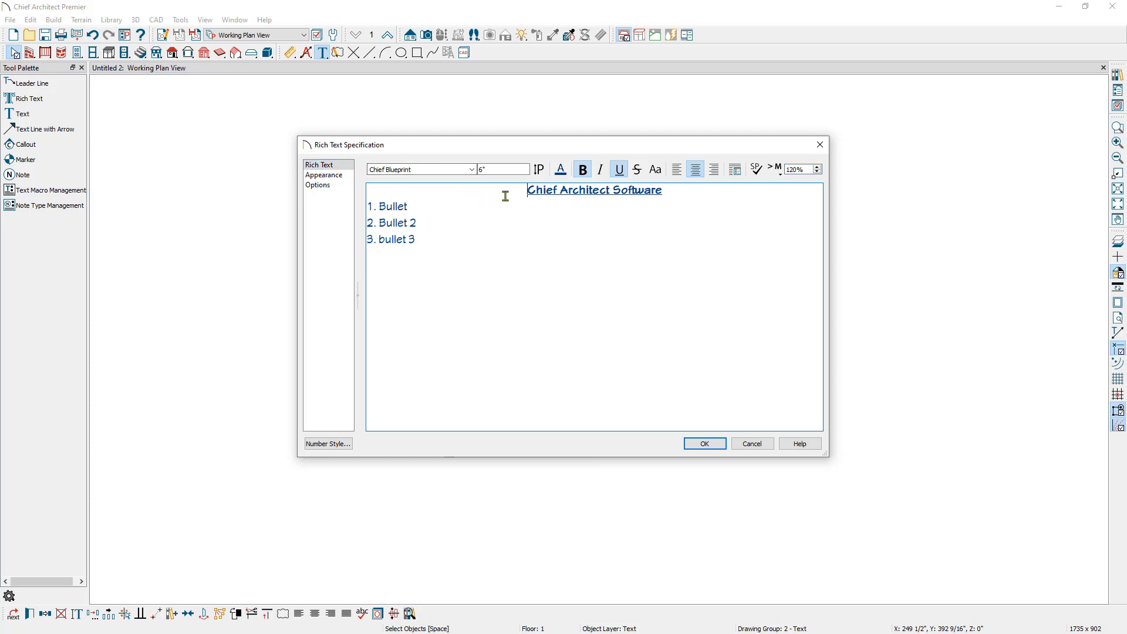
left_click_drag(519, 190, 666, 190)
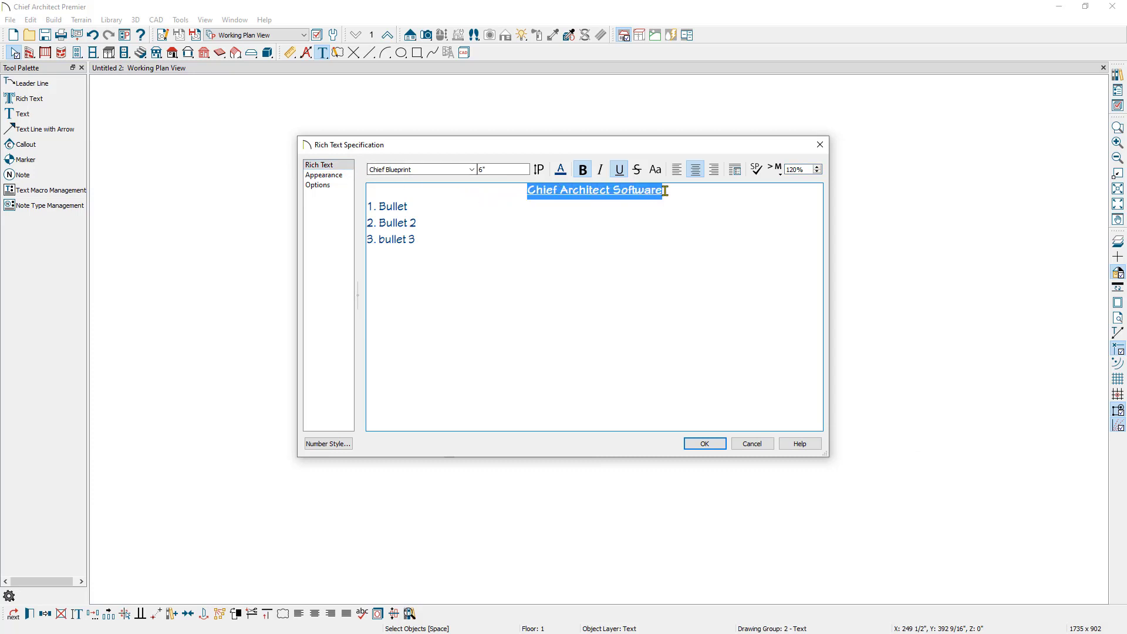
left_click(561, 170)
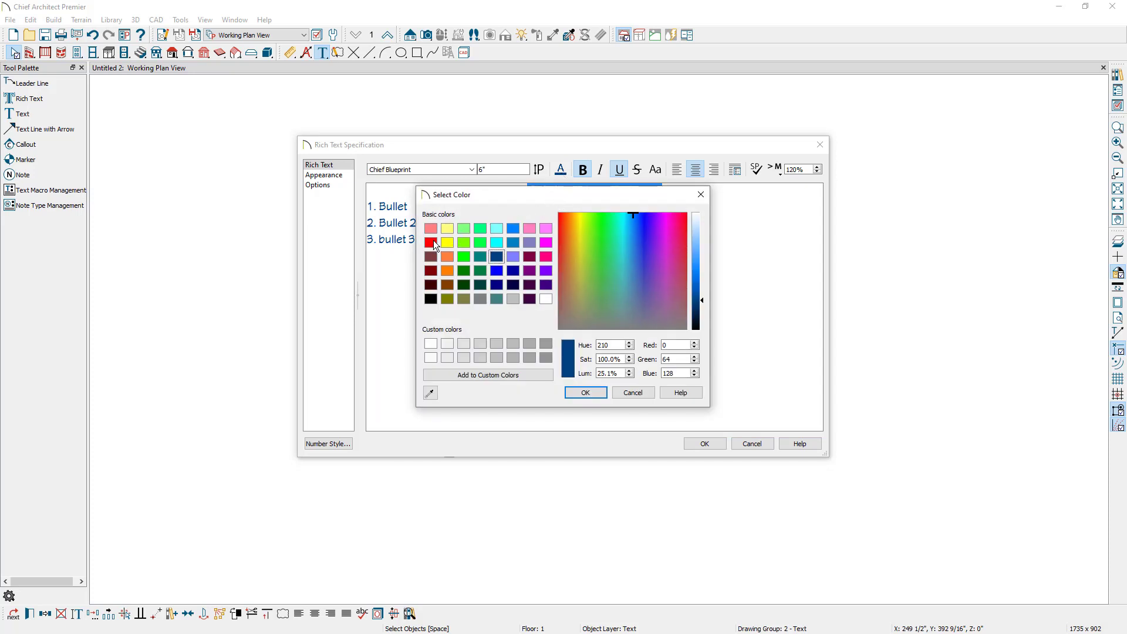
left_click(587, 392)
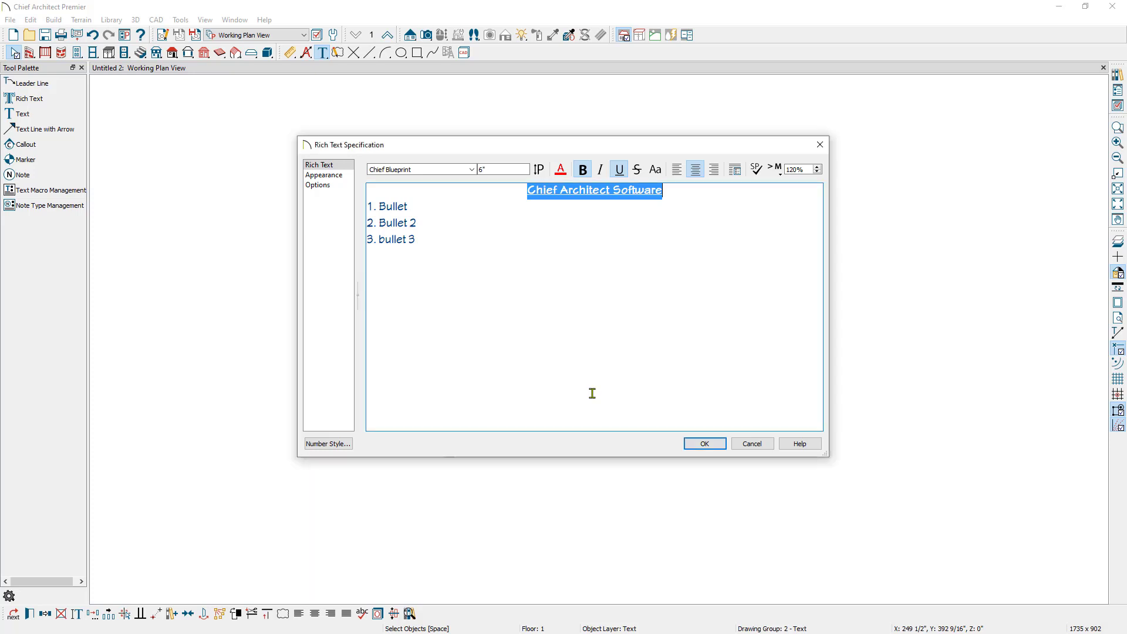
Step: Turn on the border and fill for the rich text object, review its options, and accept the specification
left_click(337, 176)
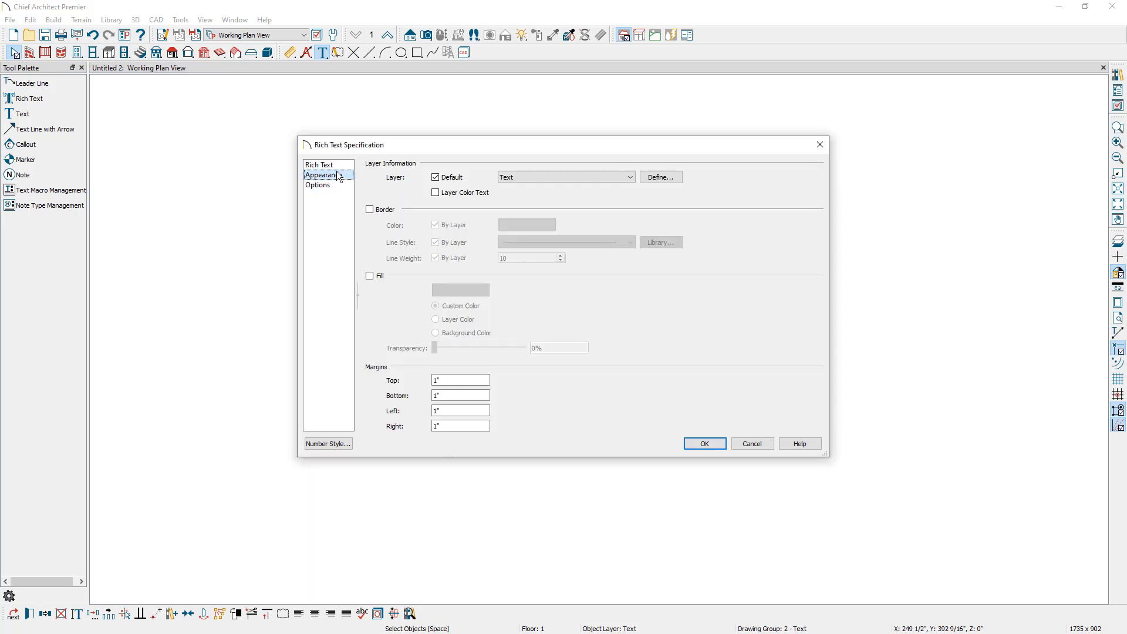
left_click(370, 210)
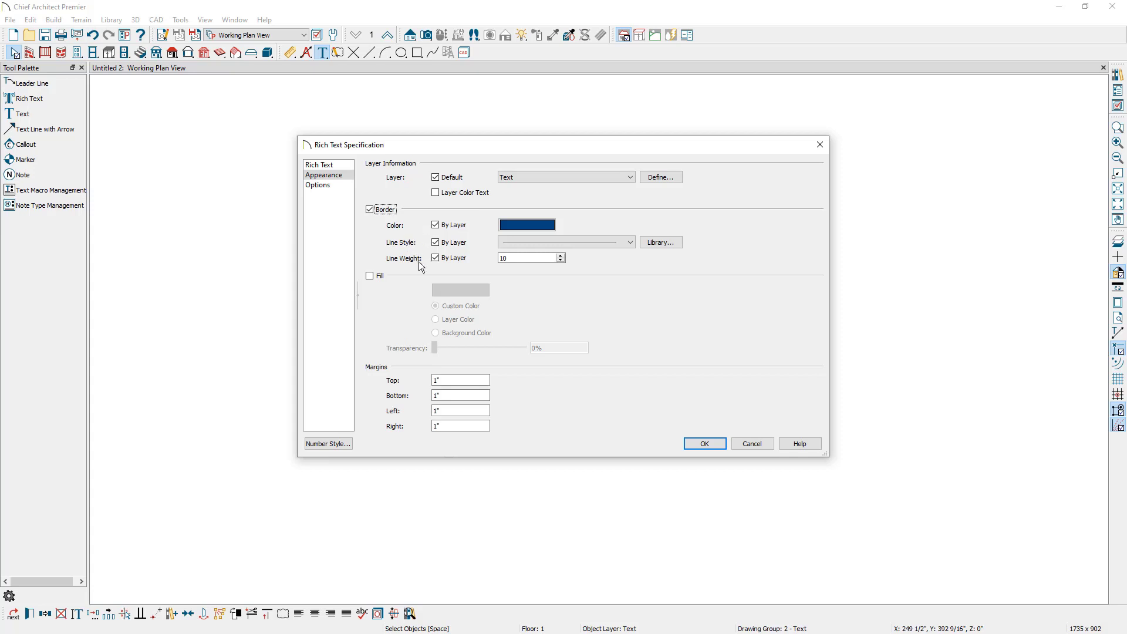
left_click(370, 276)
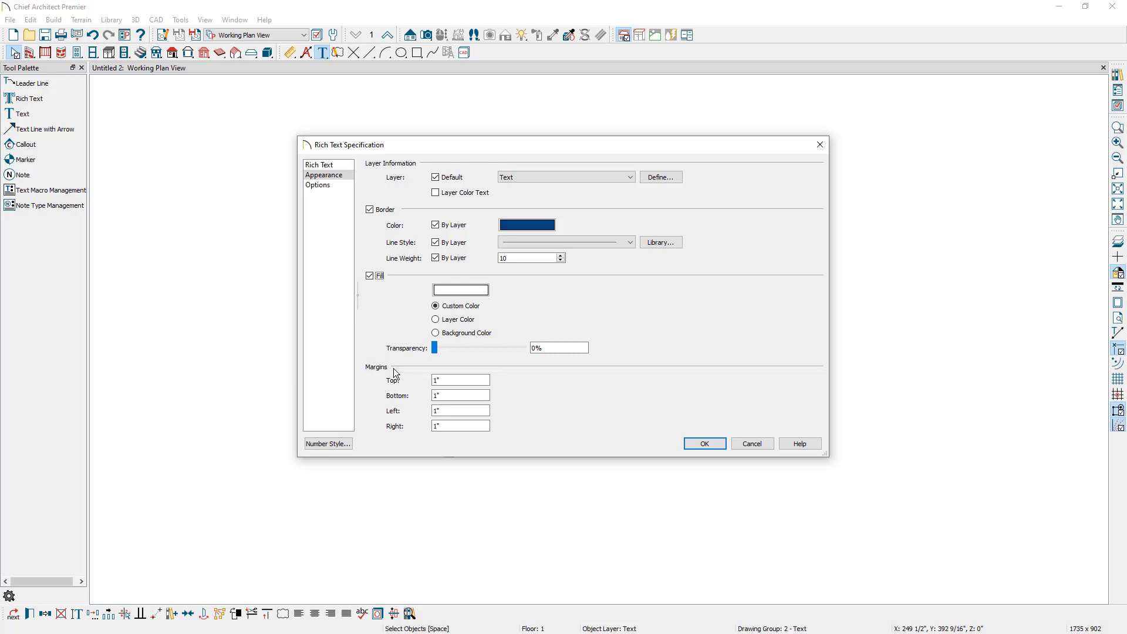
left_click(330, 186)
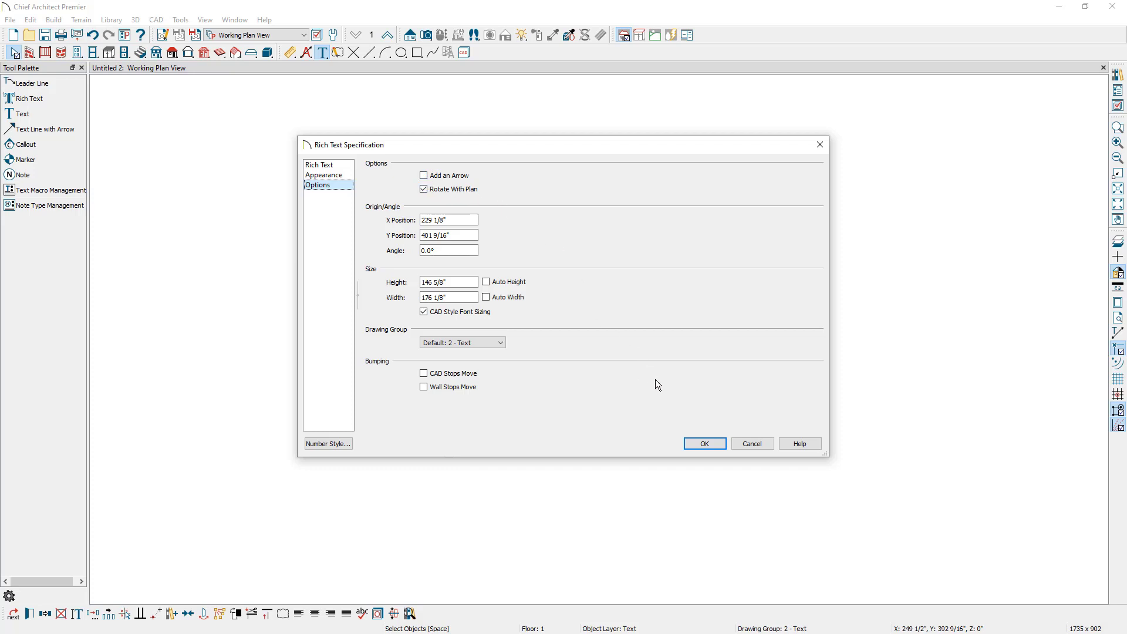
left_click(705, 442)
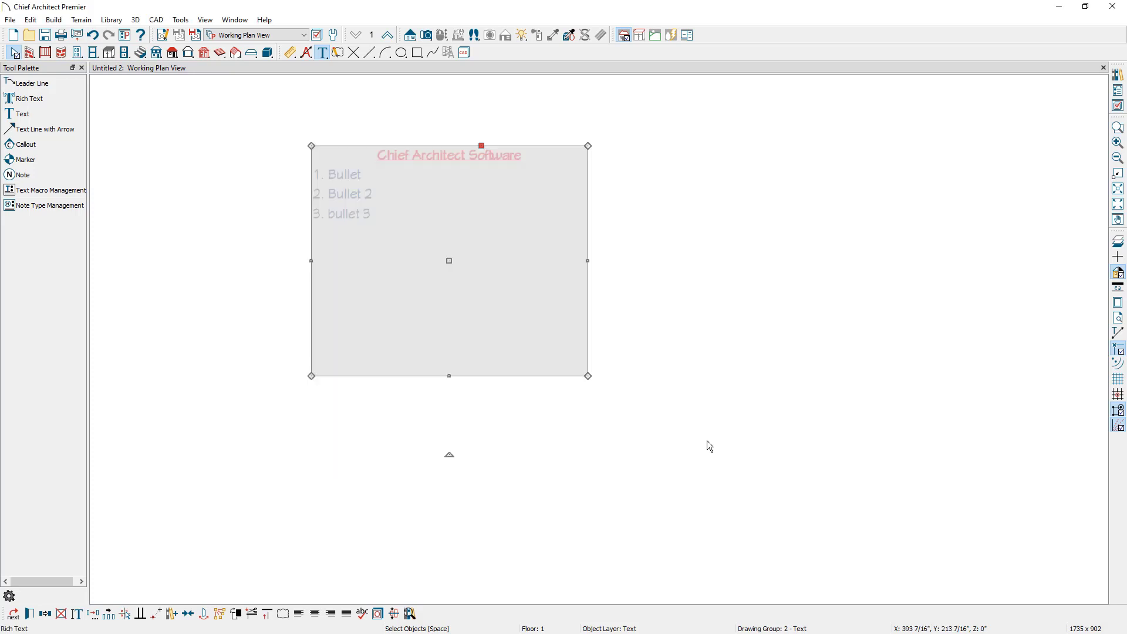
Step: Rotate the plan view to 30 degrees
left_click(182, 20)
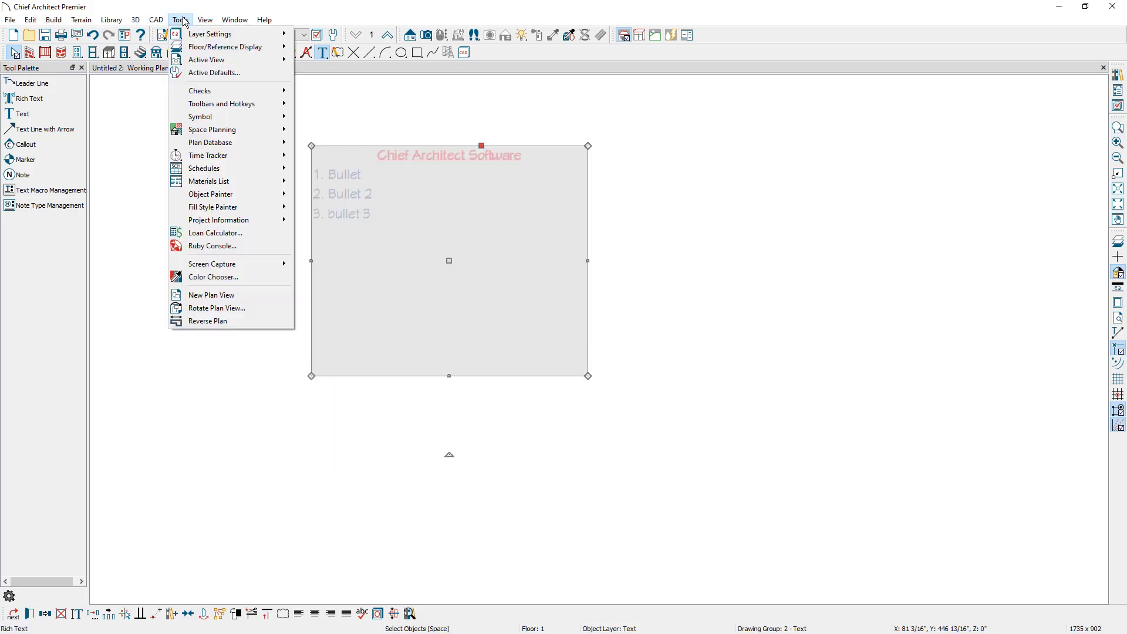
left_click(221, 307)
type("30")
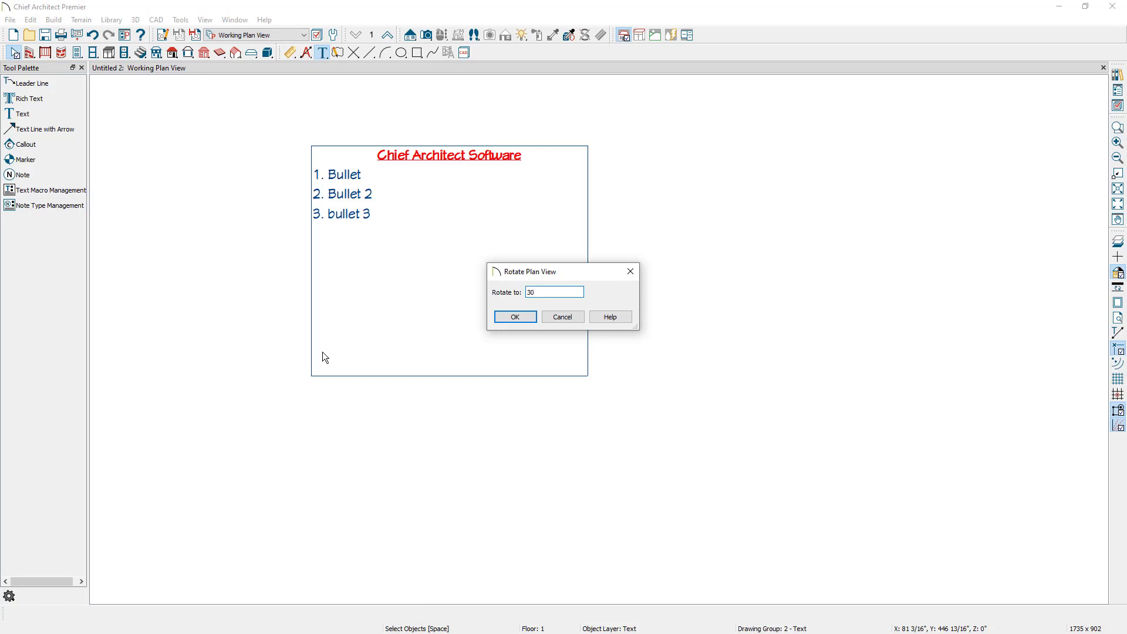
left_click(509, 317)
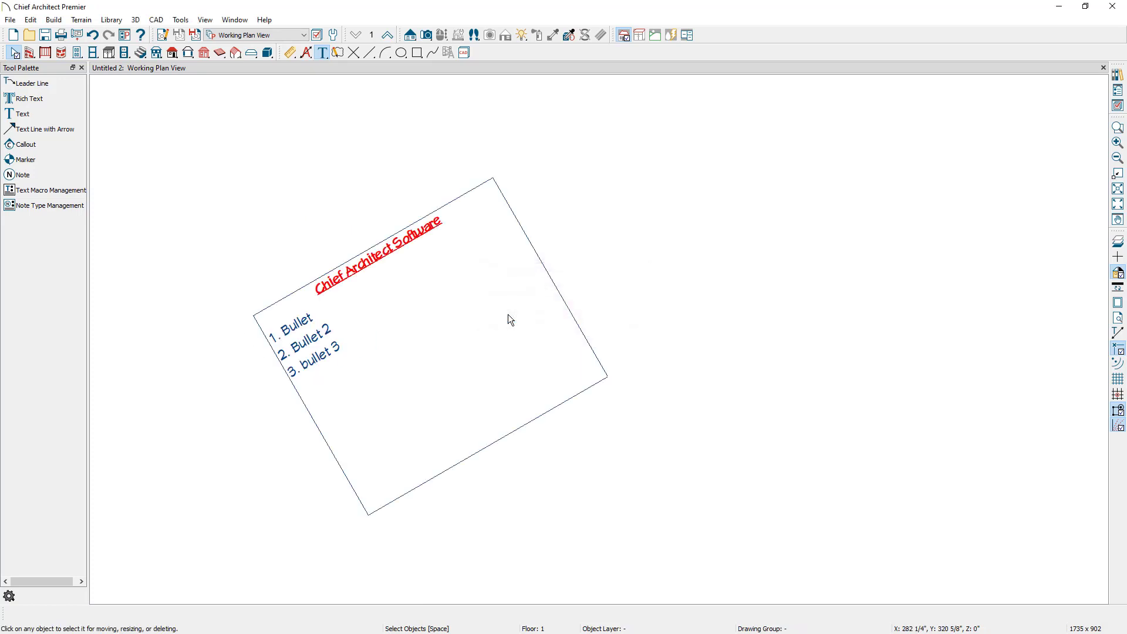
Step: Return the plan view rotation to 0 degrees
left_click(180, 19)
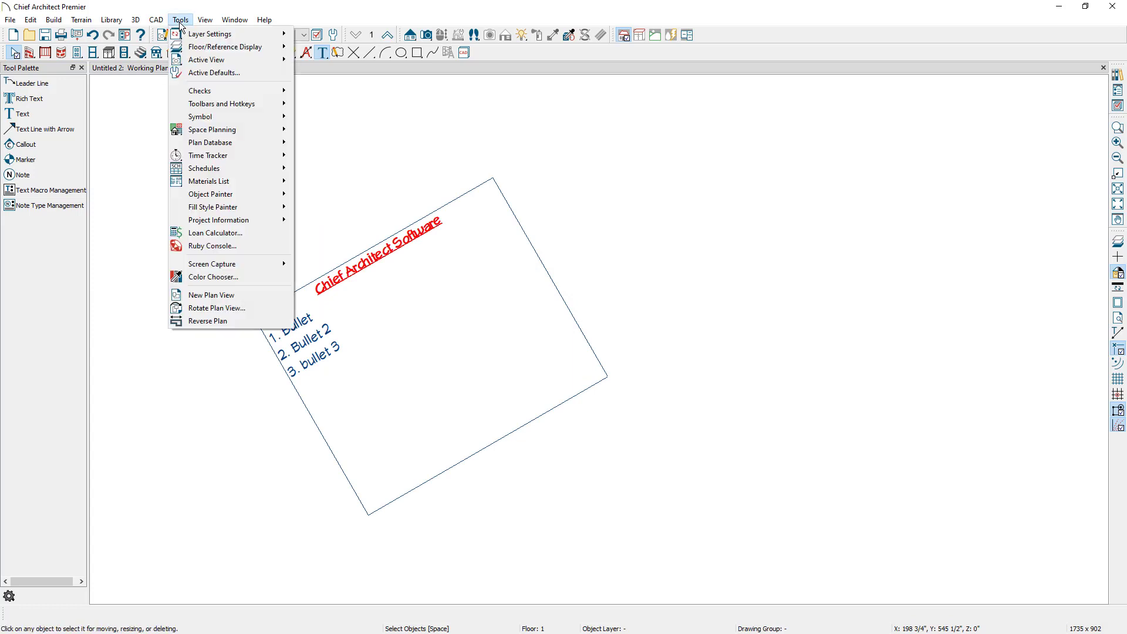
left_click(217, 308)
type("0")
key("Return")
Step: Enable Auto Height and Auto Width for the rich text box so it fits its content
left_click(332, 203)
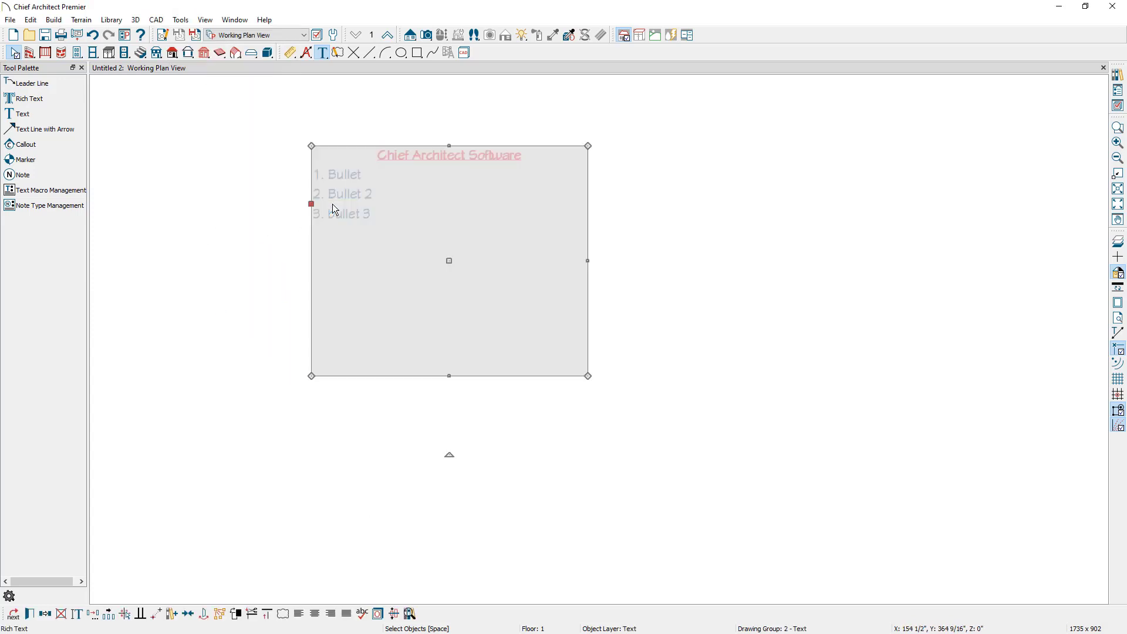
double_click(332, 203)
left_click(331, 186)
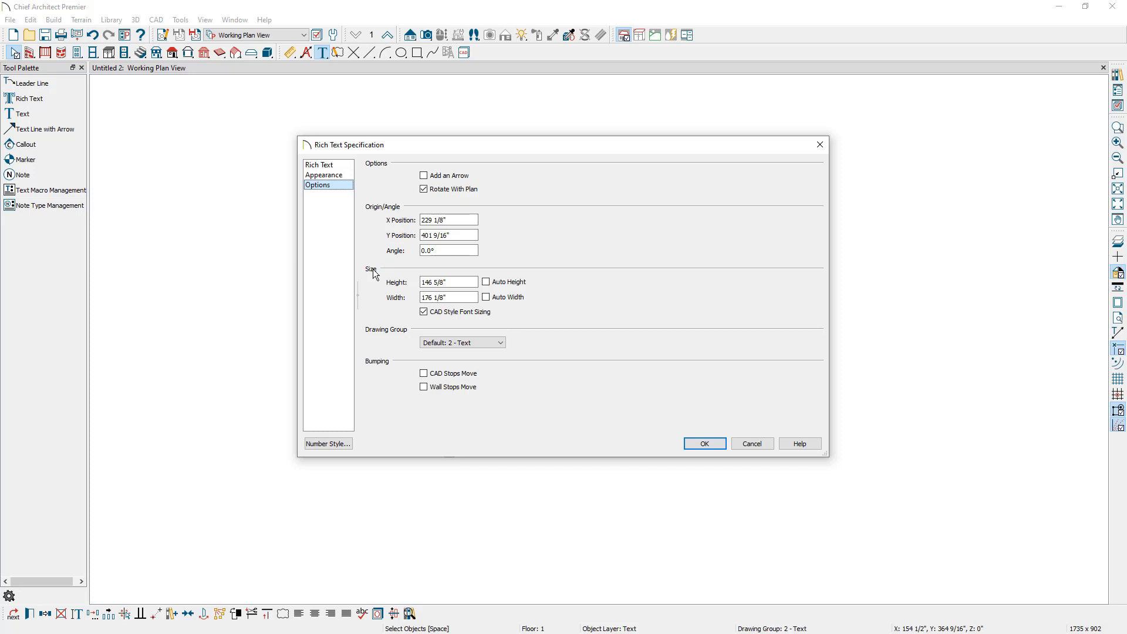
left_click_drag(405, 144, 592, 251)
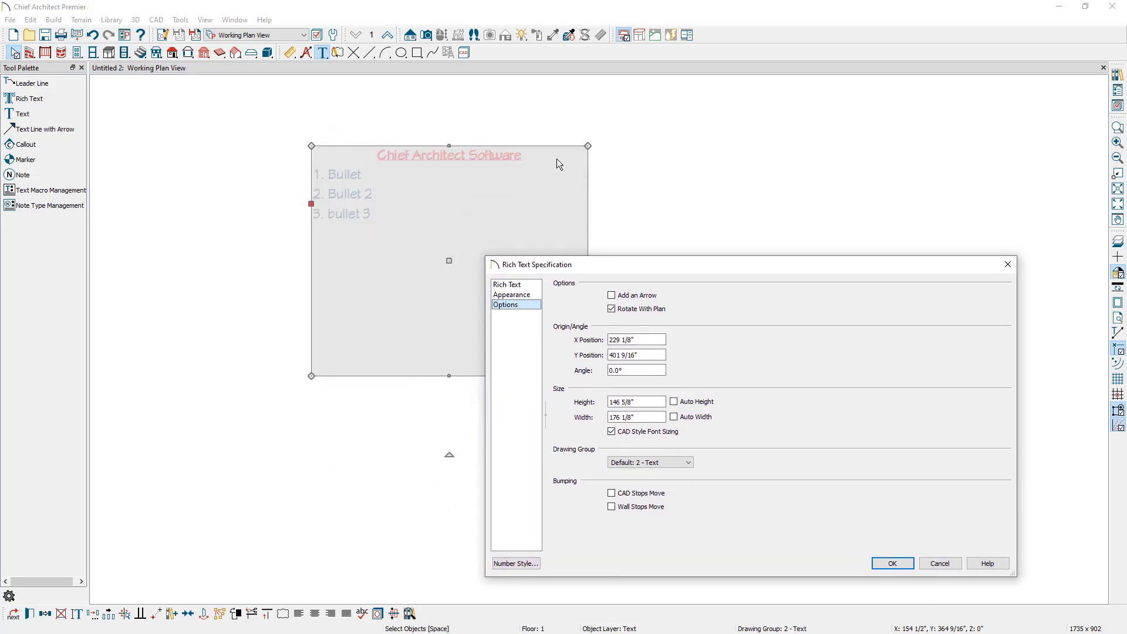
left_click(676, 402)
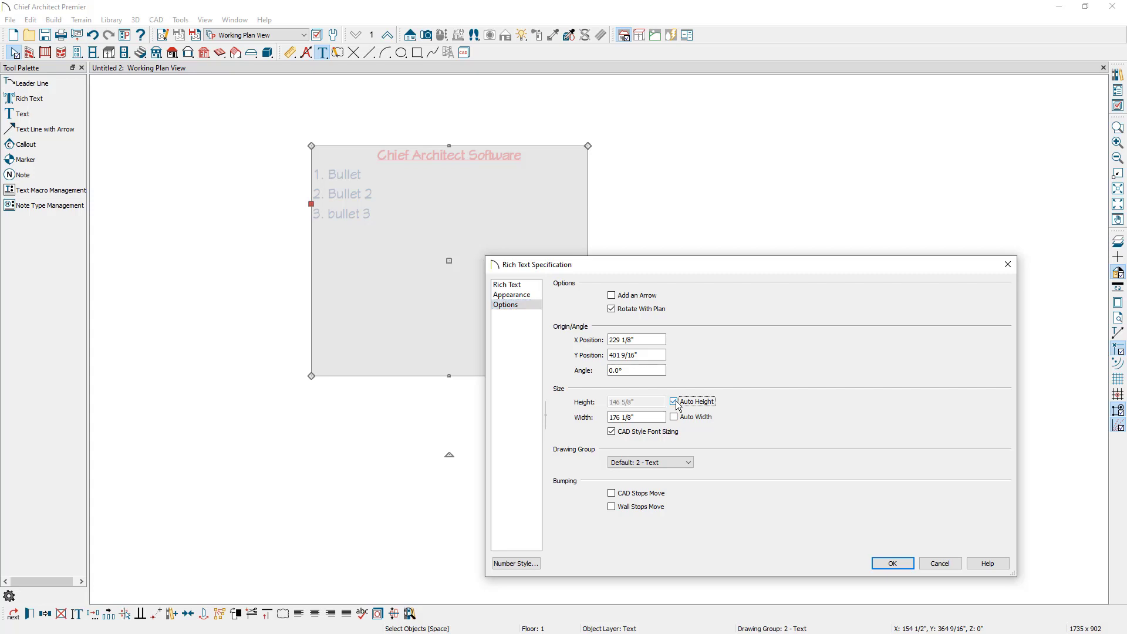
left_click(675, 417)
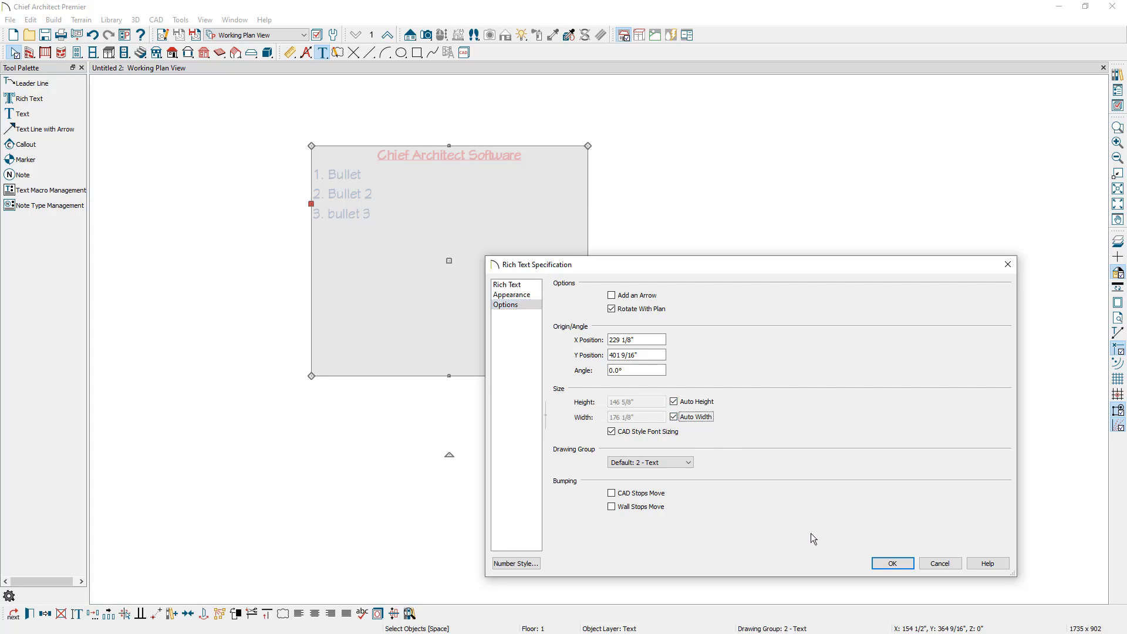
left_click(881, 565)
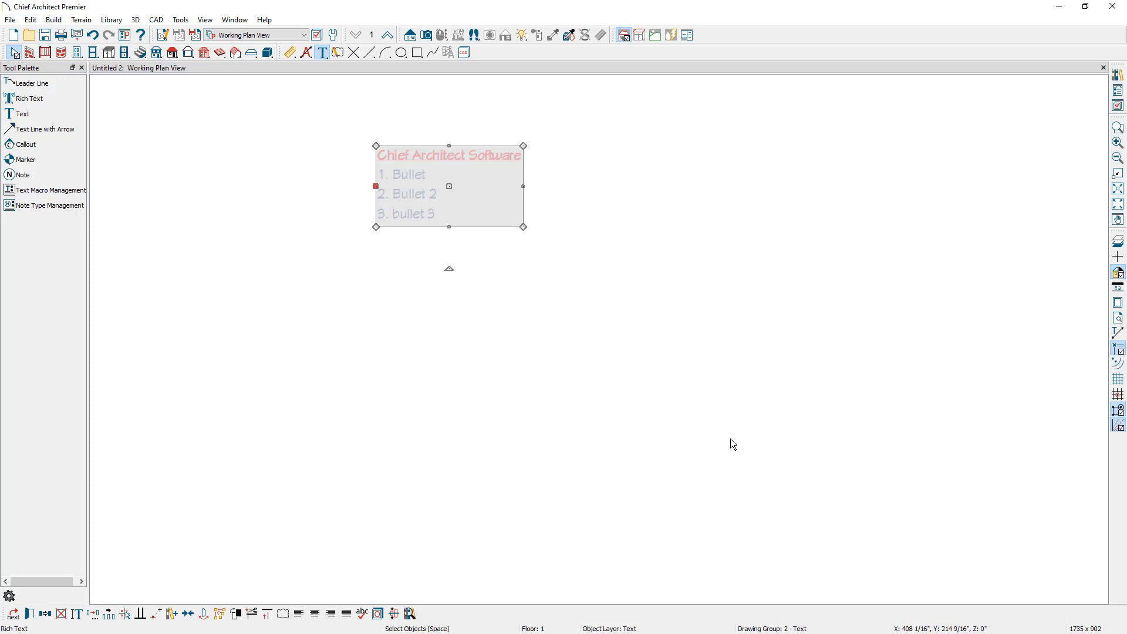
Step: Enable the CAD Stops Move and Wall Stops Move bumping options for the rich text object
double_click(459, 152)
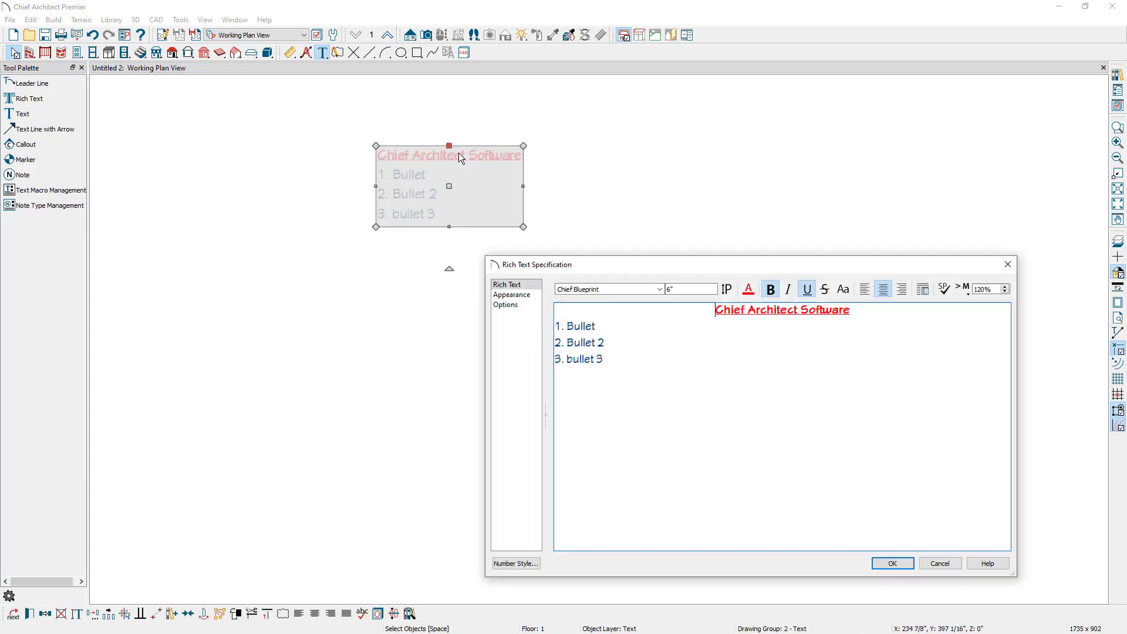
left_click(513, 305)
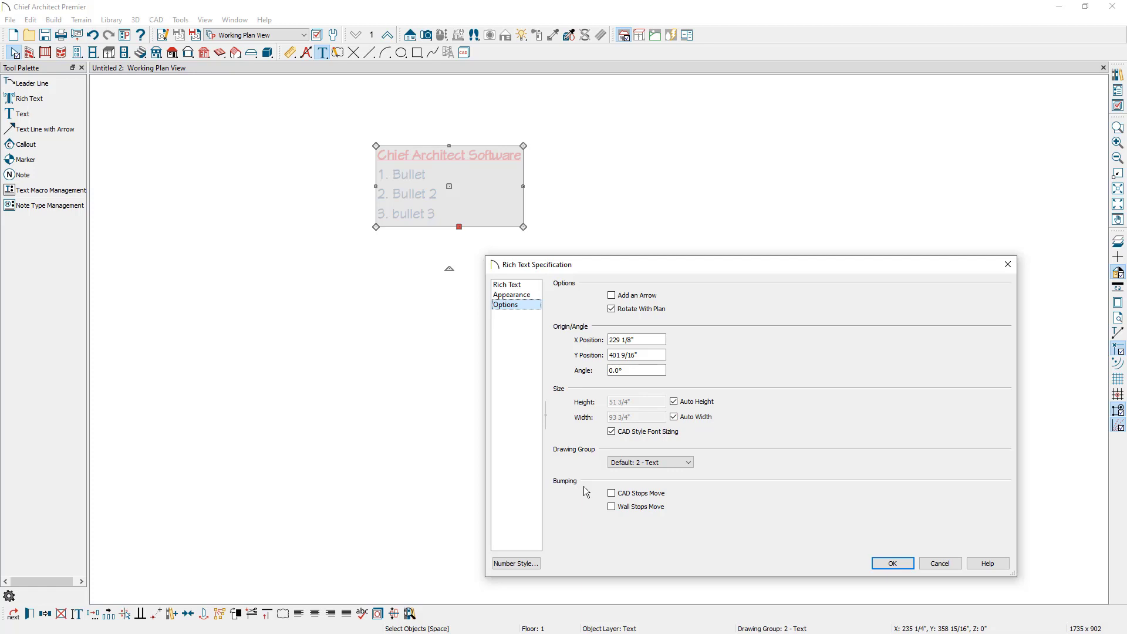
left_click(611, 493)
left_click(613, 508)
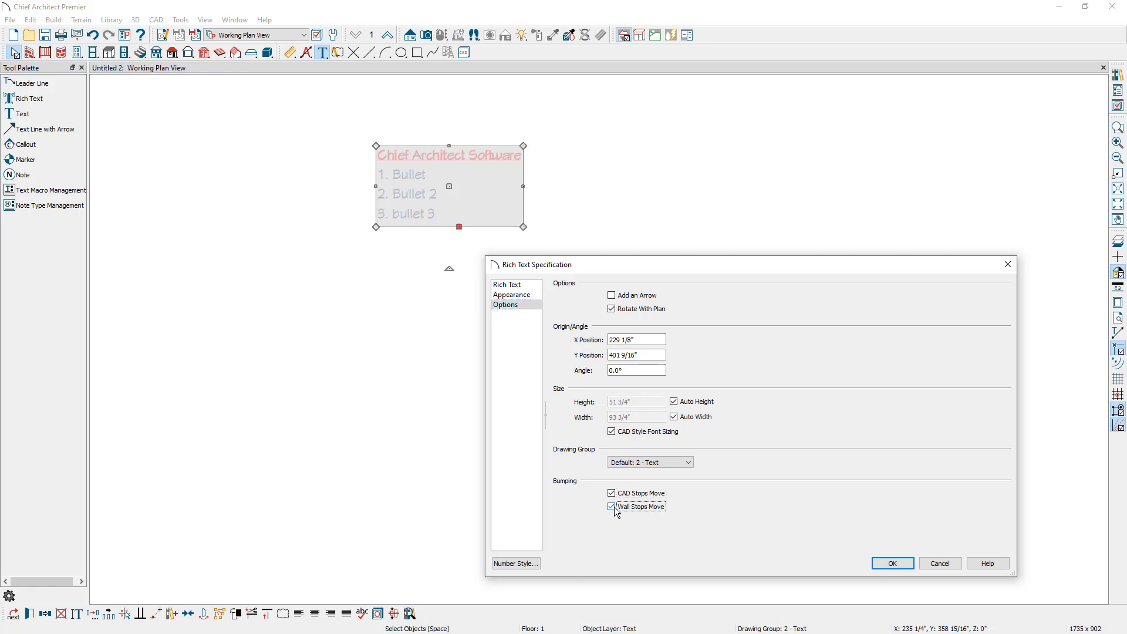
left_click(875, 564)
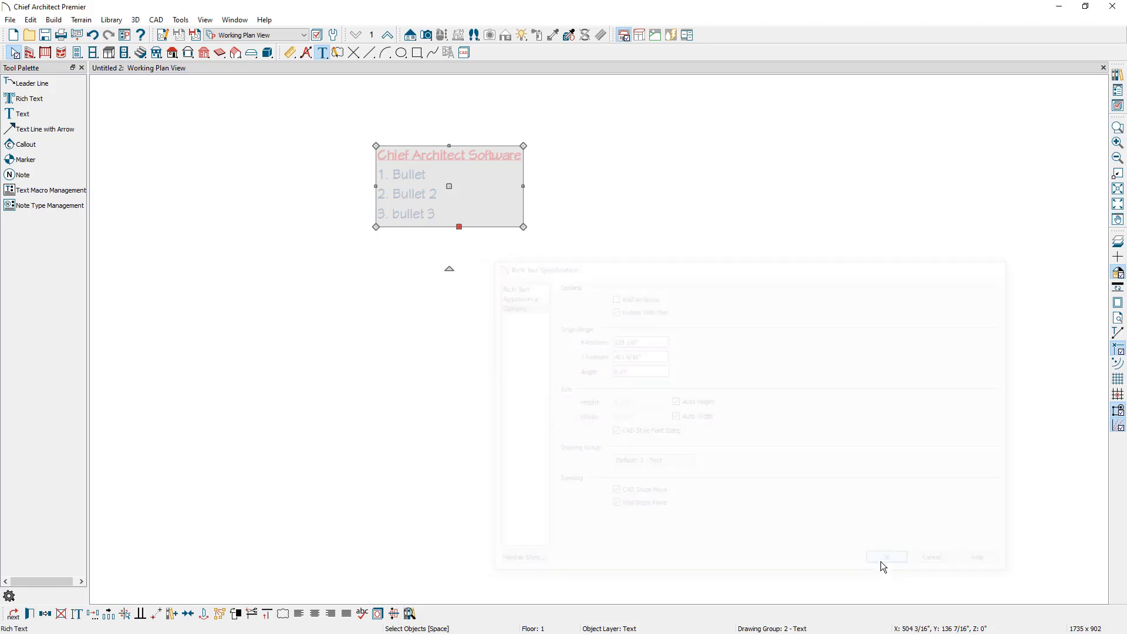
Step: Draw a rectangular polyline southeast of the rich text and a closed rectangle of straight exterior walls about 16'-10" wide above the polyline
left_click(417, 53)
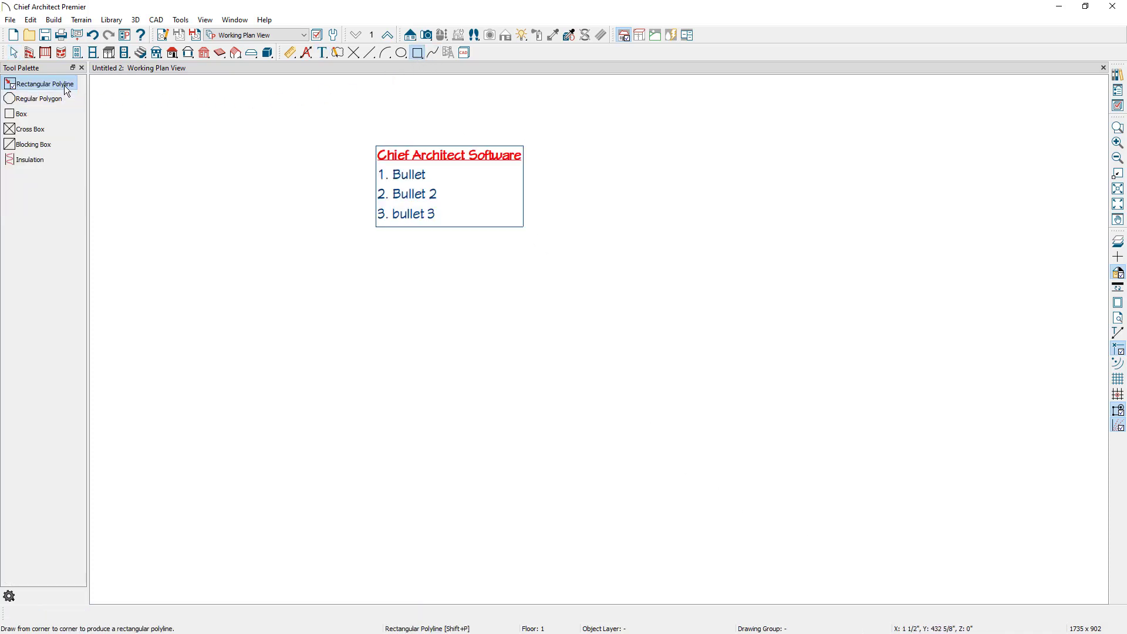
left_click_drag(682, 383, 996, 555)
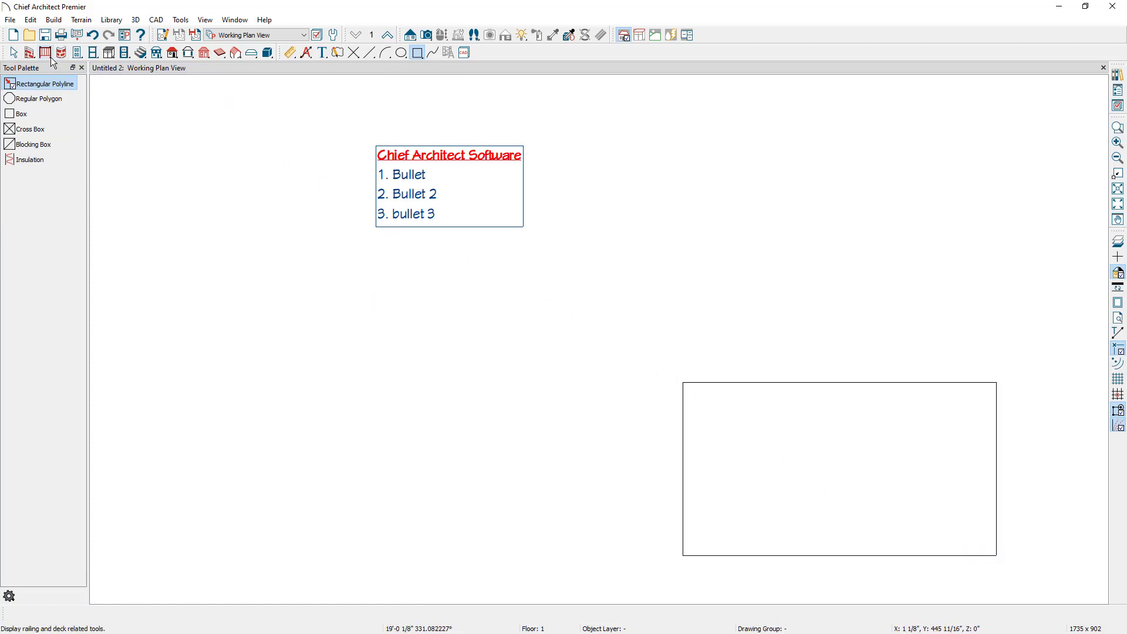
left_click(29, 52)
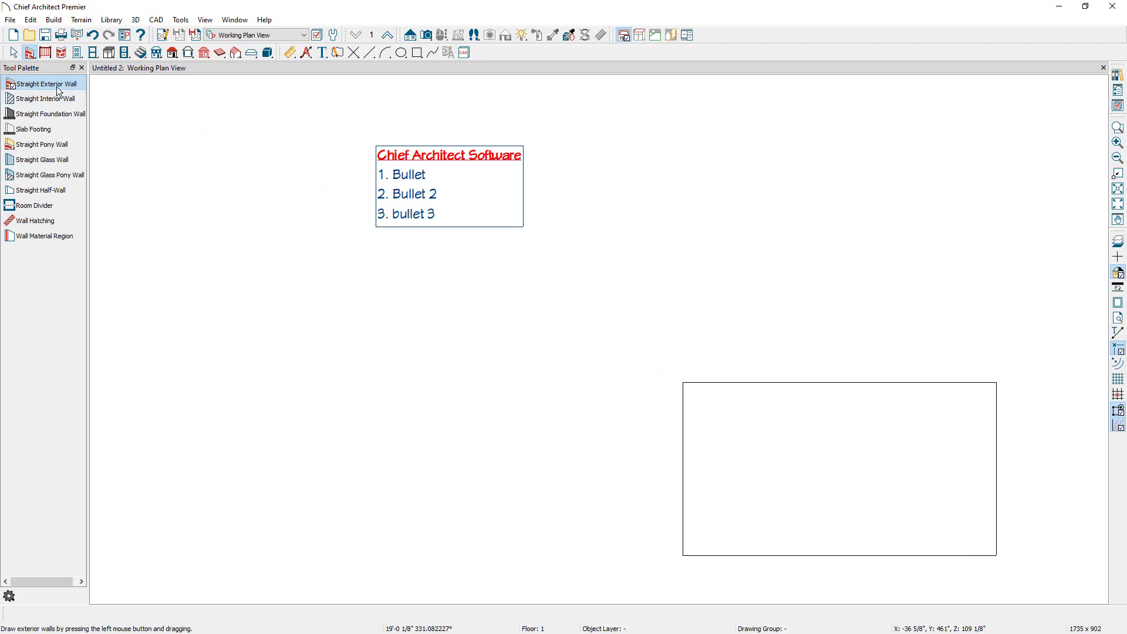
mouse_move(660, 317)
left_mouse_down()
mouse_move(632, 98)
mouse_move(976, 97)
mouse_move(977, 317)
mouse_move(661, 337)
left_mouse_up()
key("space")
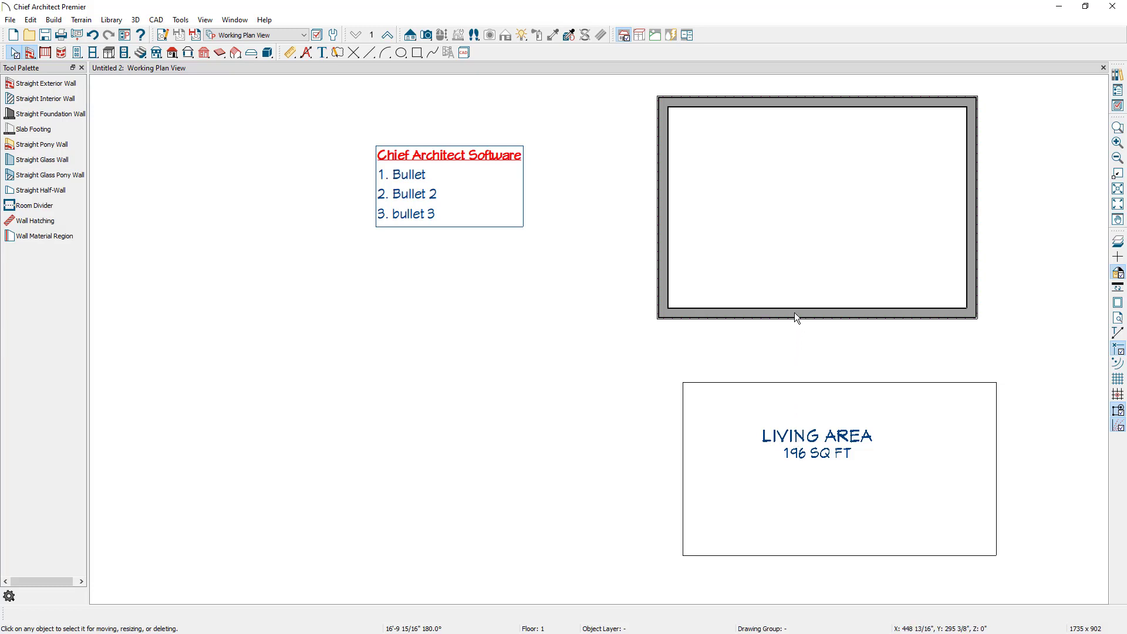
Step: Try to move the rich text box into the rectangular polyline to test its bumping, and move it back up
left_click(505, 225)
left_click_drag(450, 185, 618, 455)
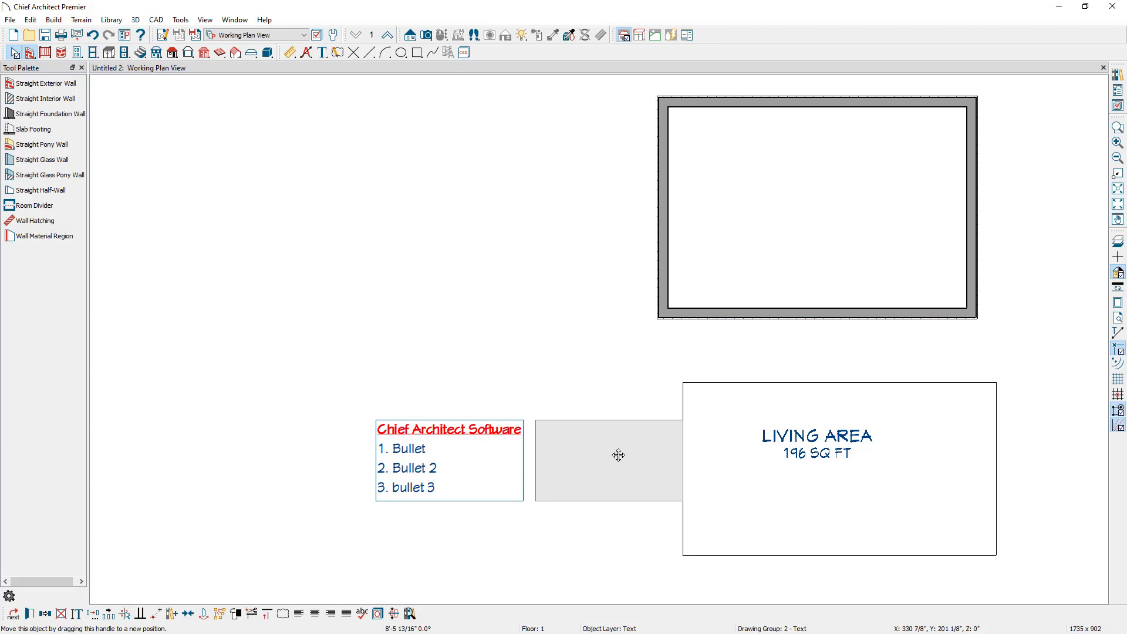
left_click_drag(618, 455, 421, 209)
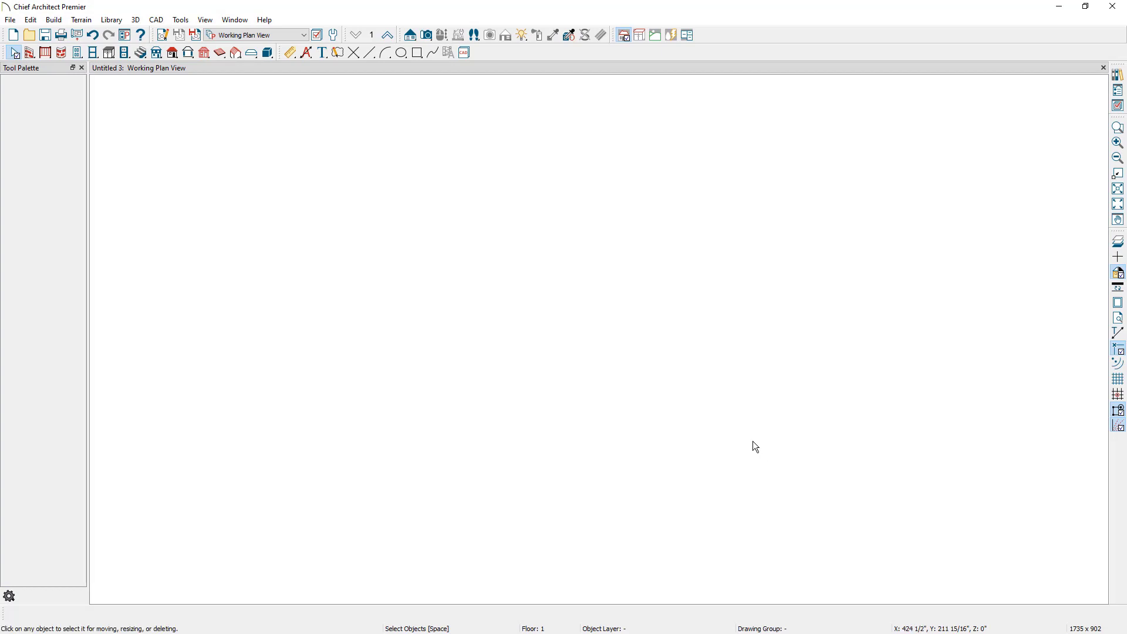
left_click(157, 21)
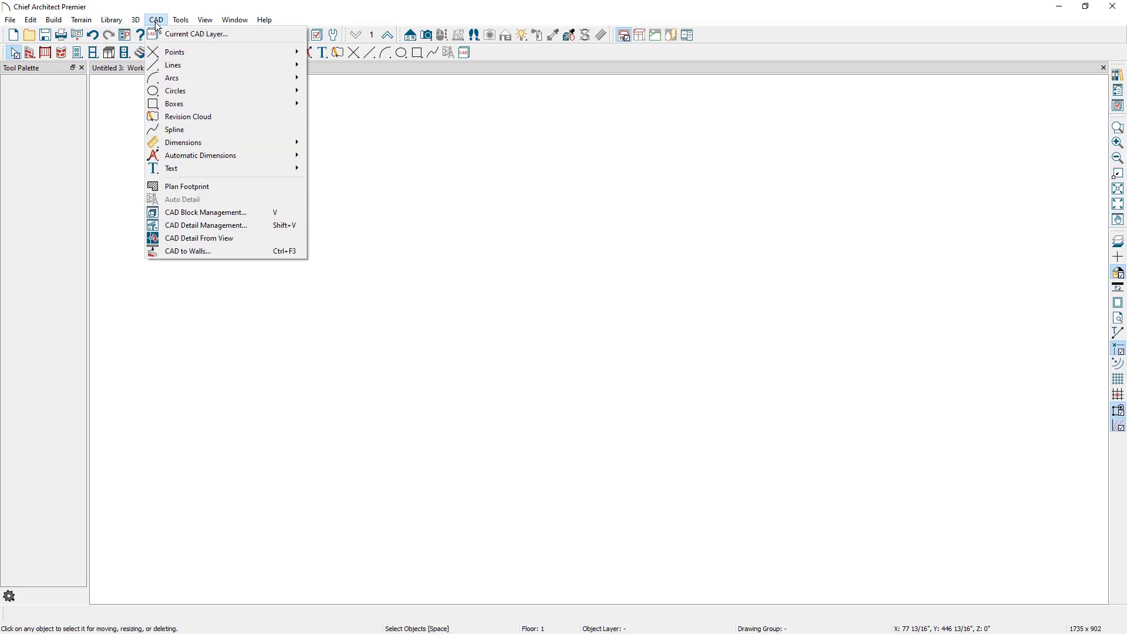
mouse_move(193, 167)
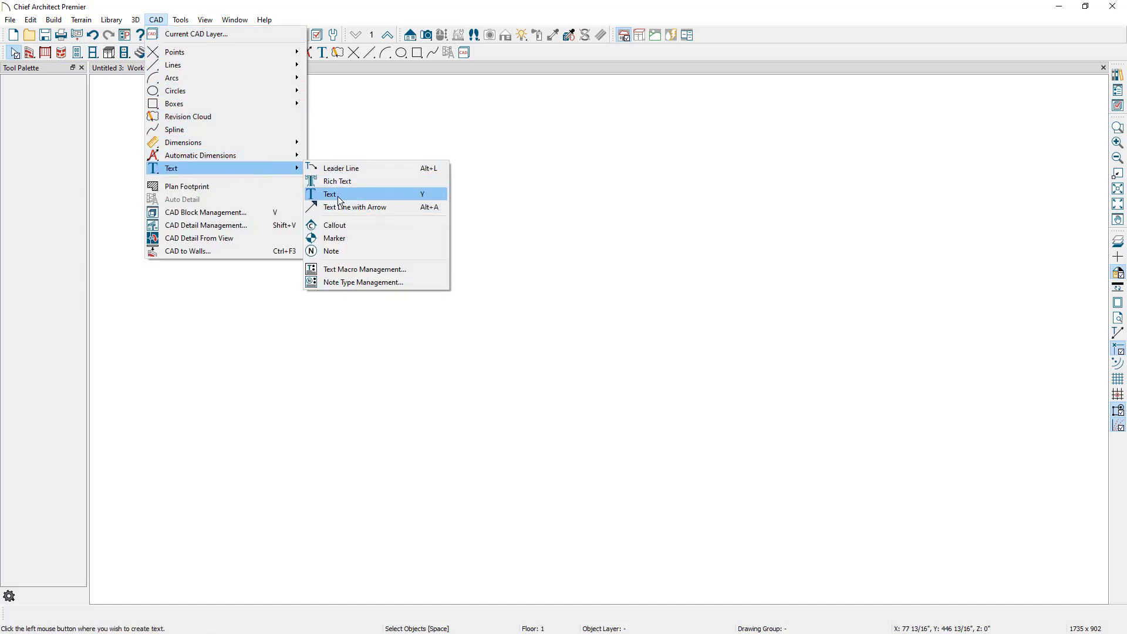
left_click(348, 120)
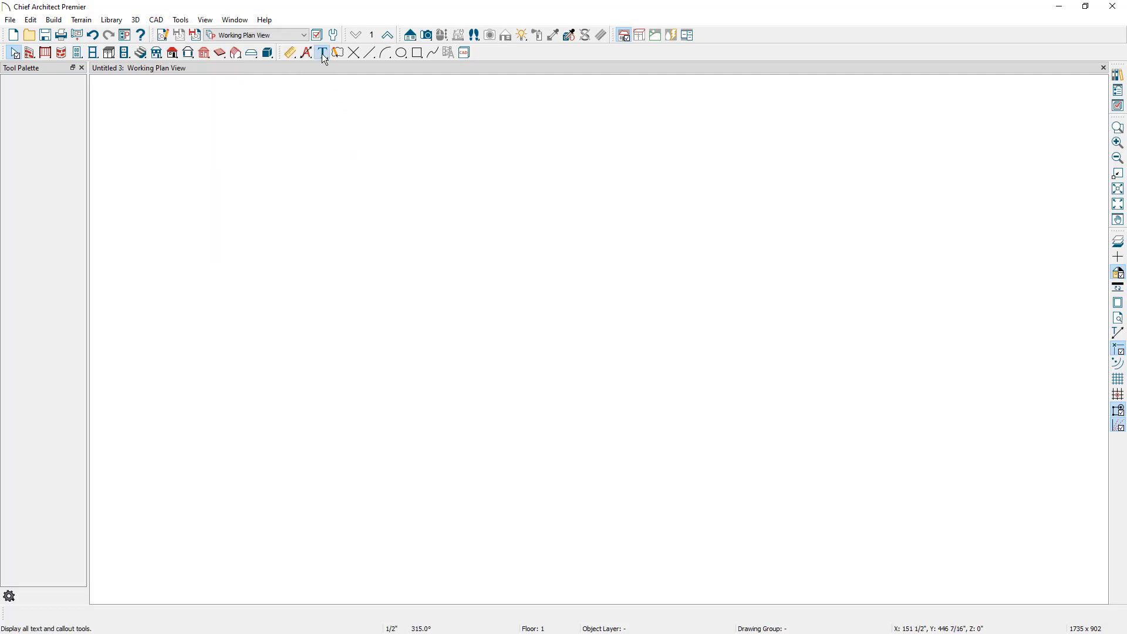
Step: Place a Text object in the upper-left area of the empty plan with the three lines "Line 1", "line 2" and "line 3"
left_click(323, 54)
left_click(65, 117)
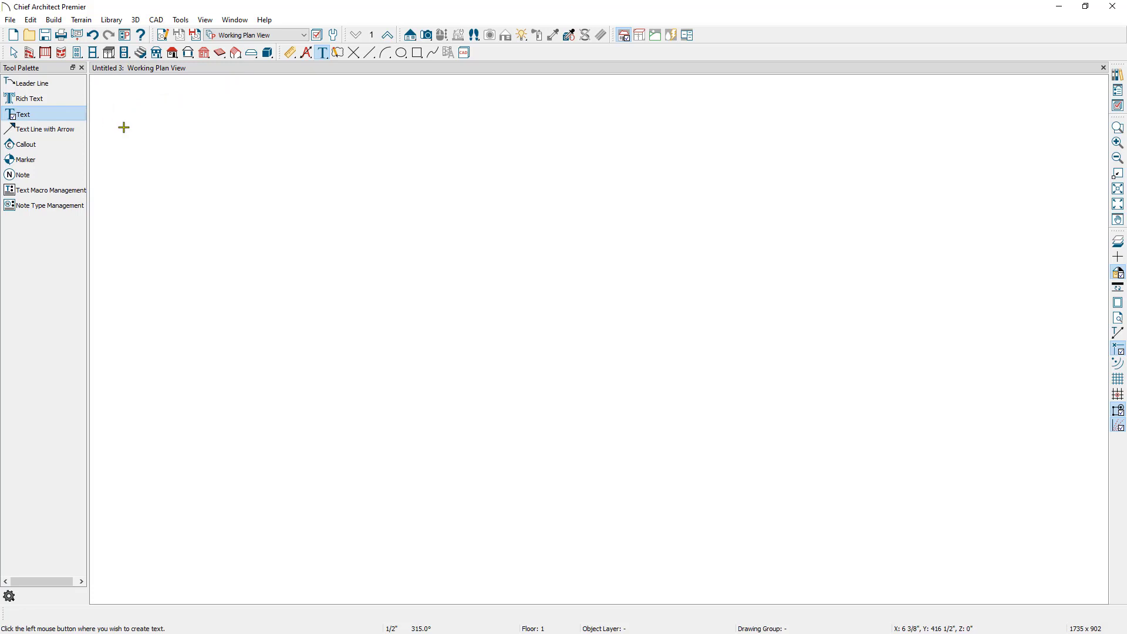
left_click(253, 172)
type("Line 1")
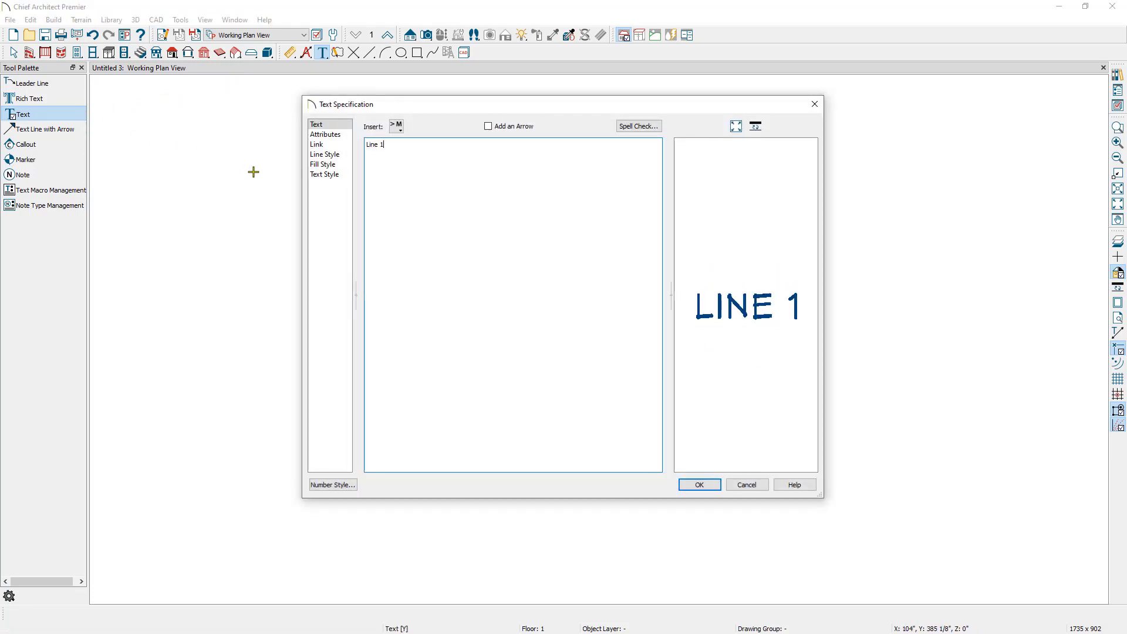
key("Return")
type("line 2")
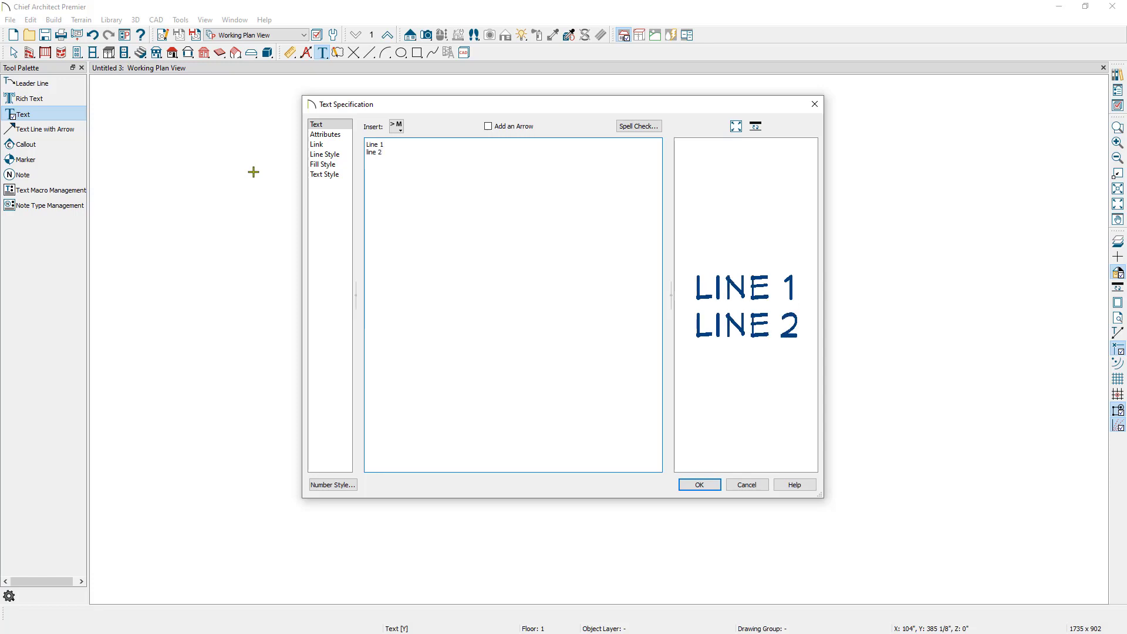
key("Return")
type("line 3")
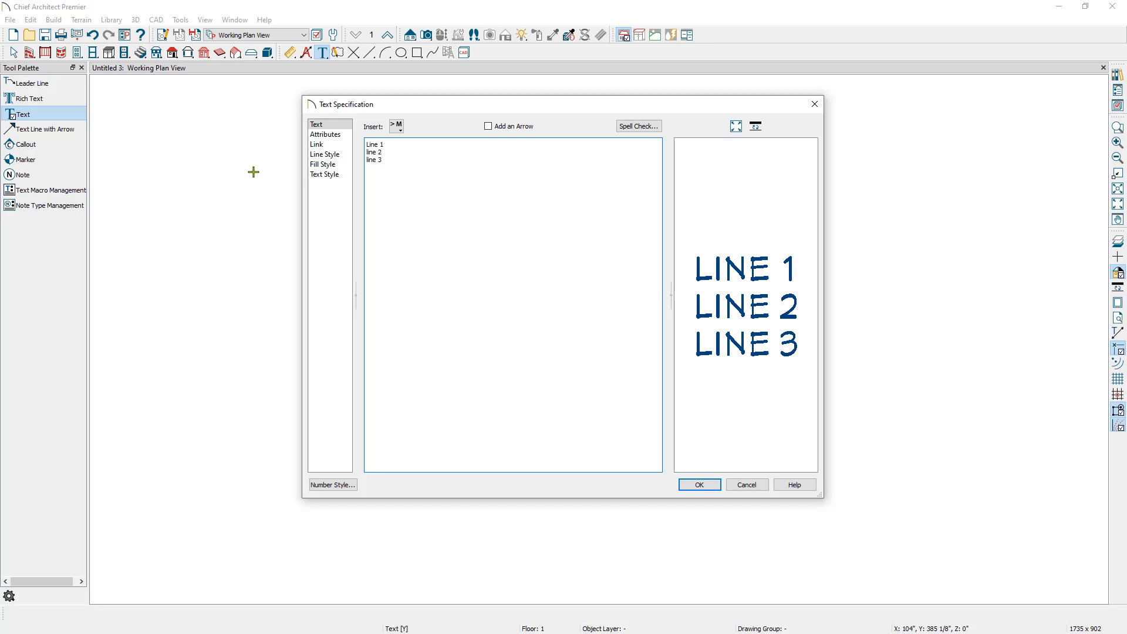
Step: Turn on the display of grid lines and a border for the three-line text
left_click(326, 135)
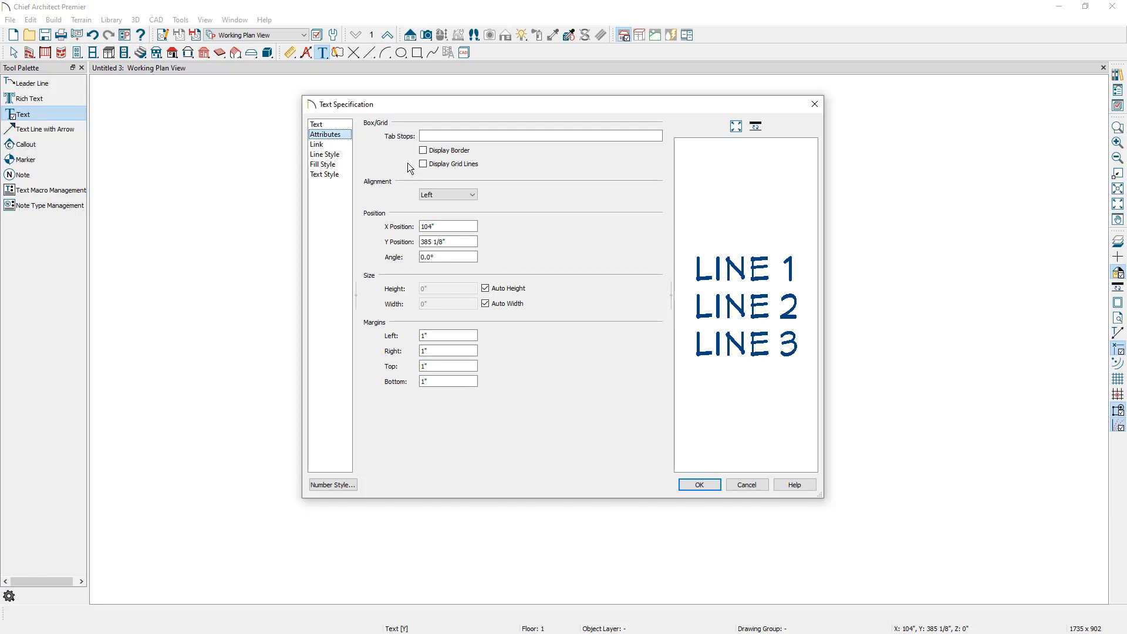
left_click(422, 164)
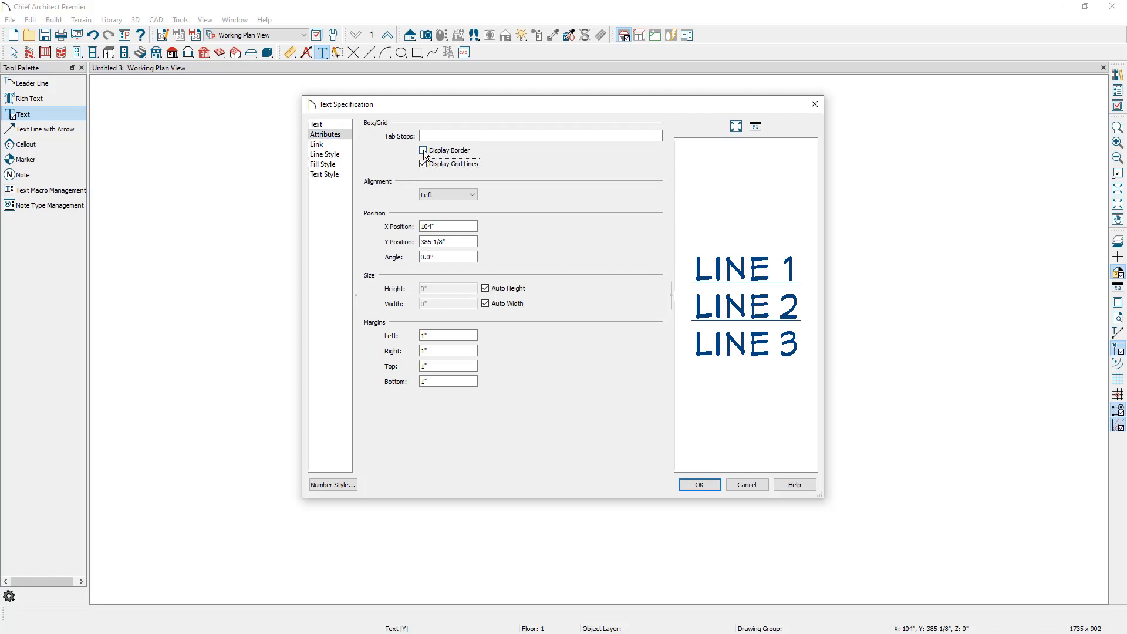
left_click(423, 151)
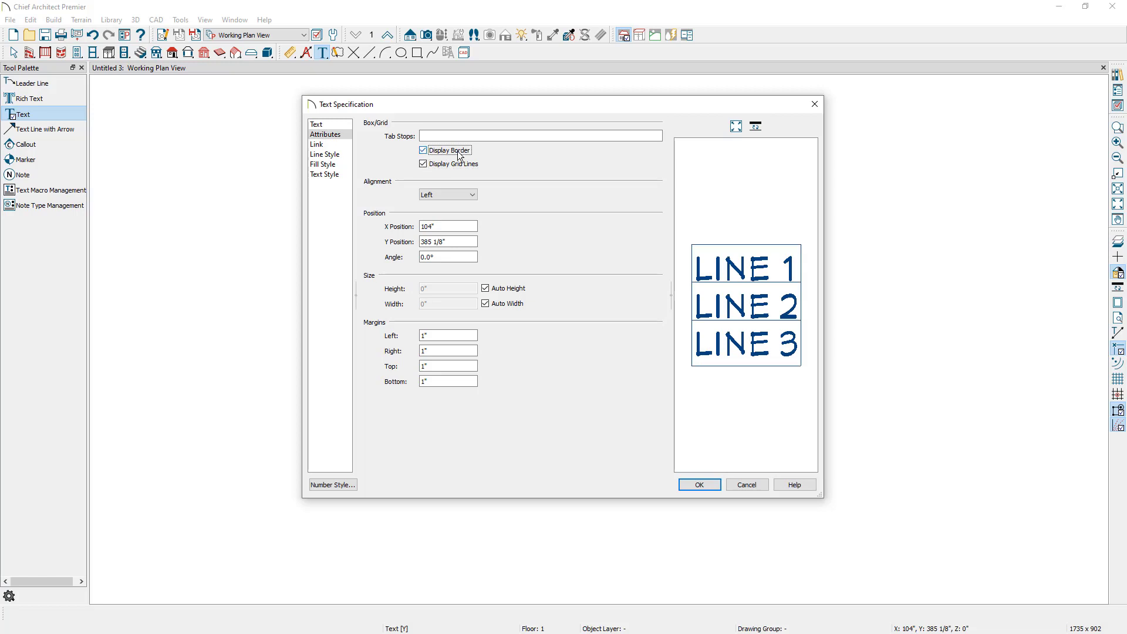
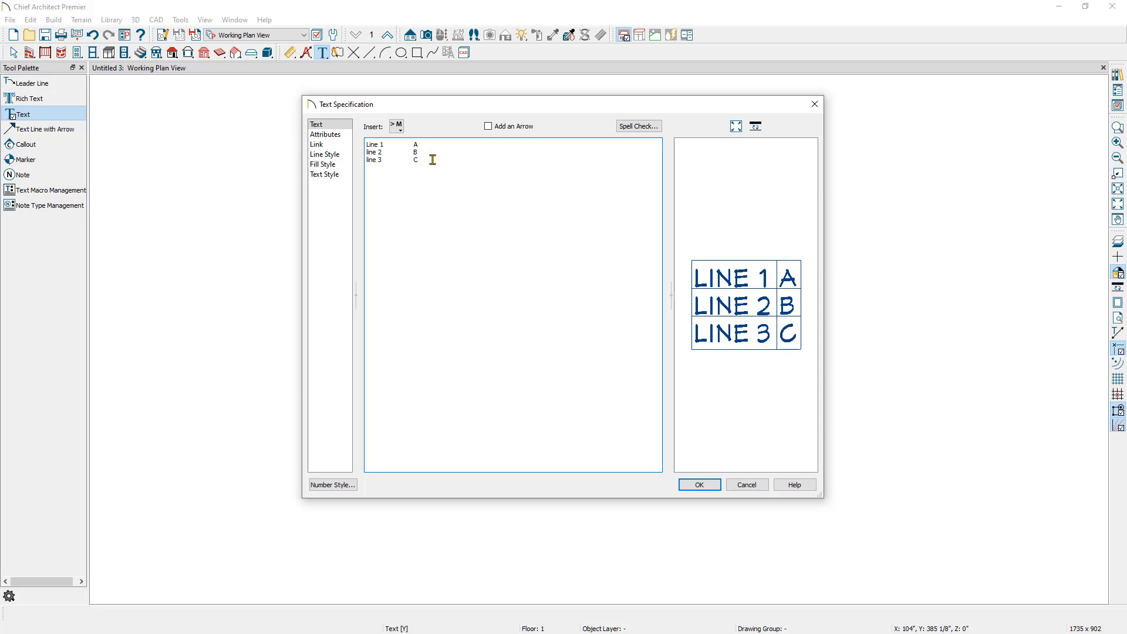
Step: Set a tab stop of 10 for the text table to widen its first column
left_click(346, 136)
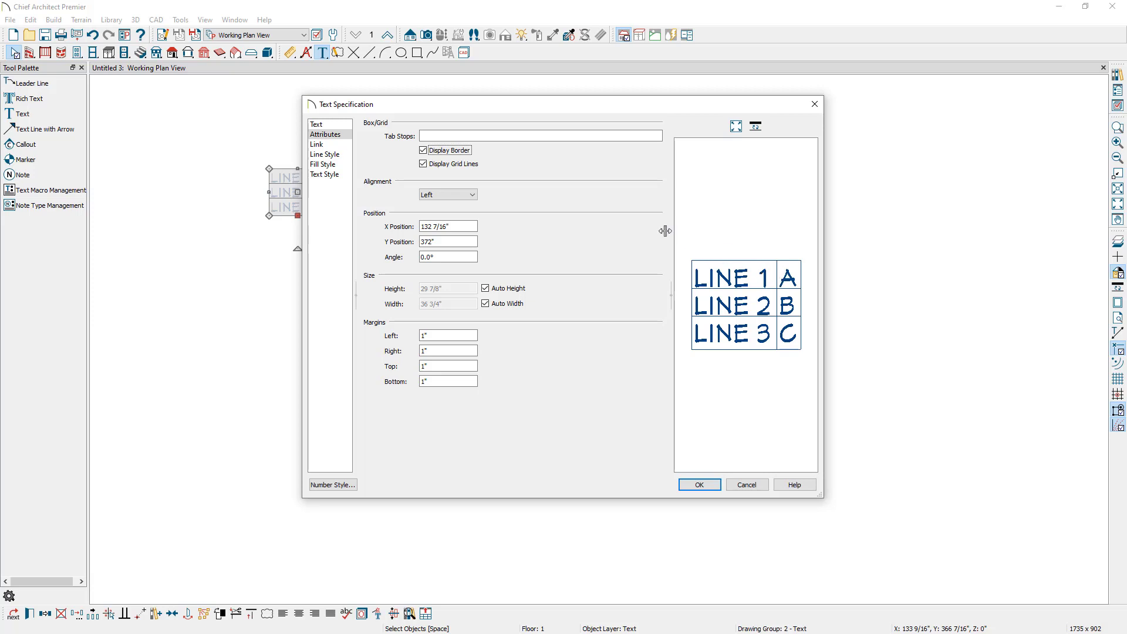
left_click(502, 136)
type("10")
key("Tab")
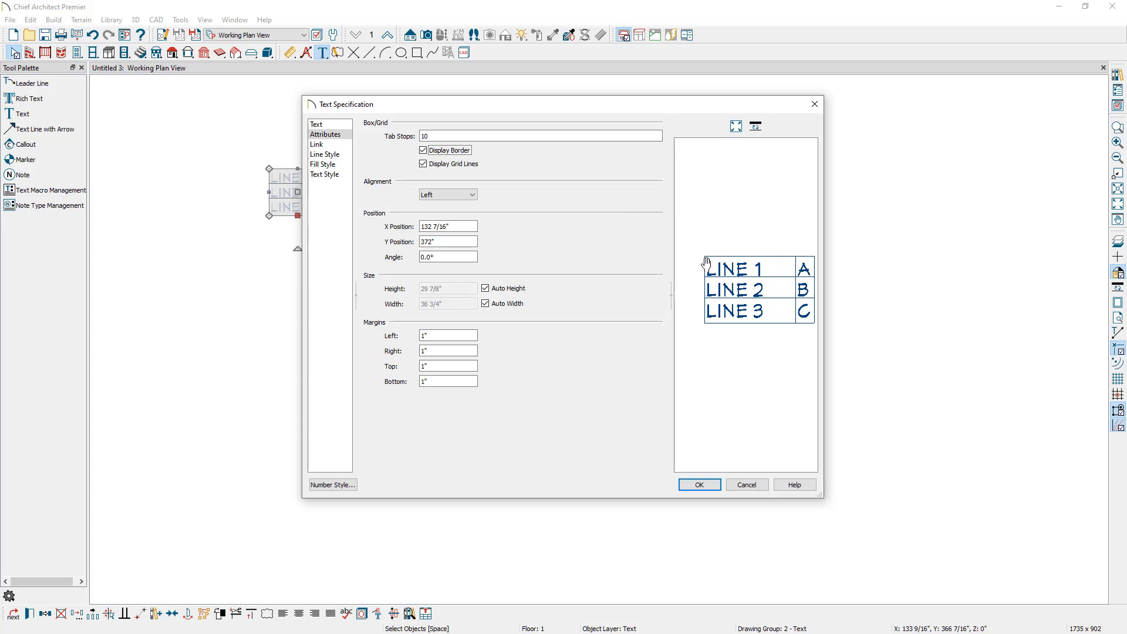
Step: Add a third tab-separated column to the text with the entries "AA", "BB" and "CC" on its three lines
left_click(316, 124)
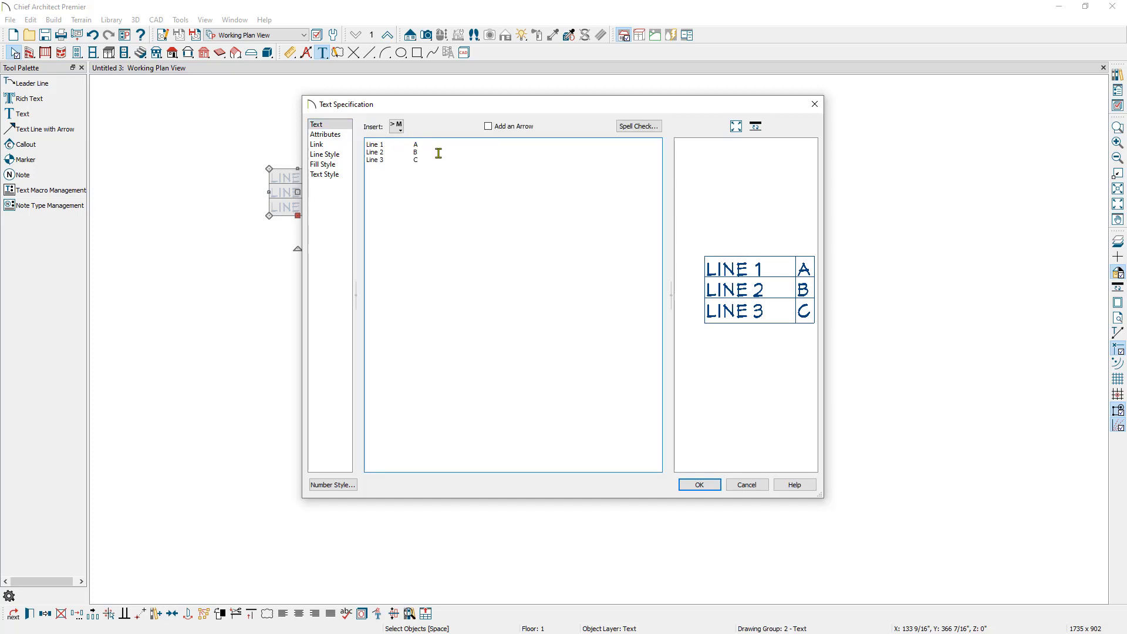
key("Tab")
type("AA")
key("Down")
key("Tab")
type("BB")
key("Down")
key("Tab")
type("CC")
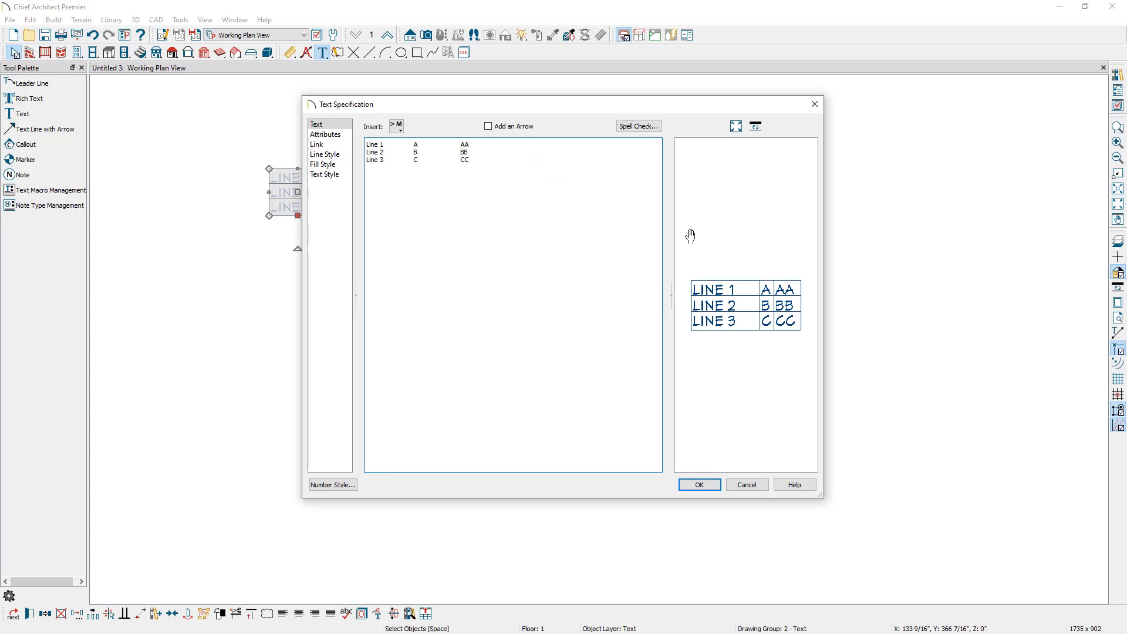
Step: Add a second tab stop of 25 after the existing 10 in the text's attributes
left_click(347, 135)
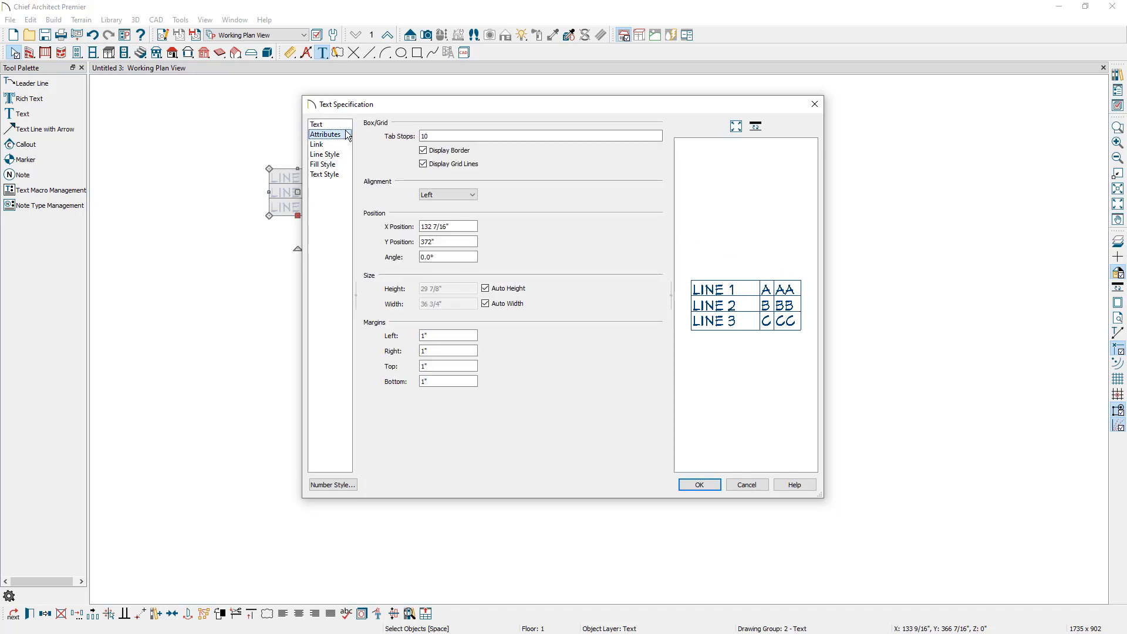
left_click(440, 134)
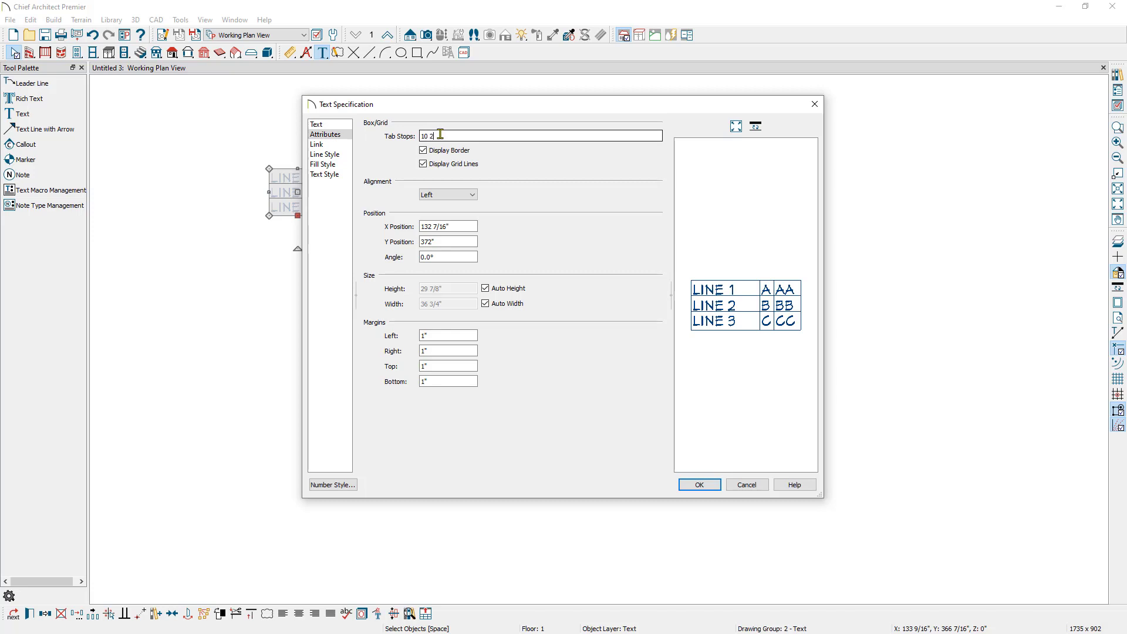
type("25")
key("Tab")
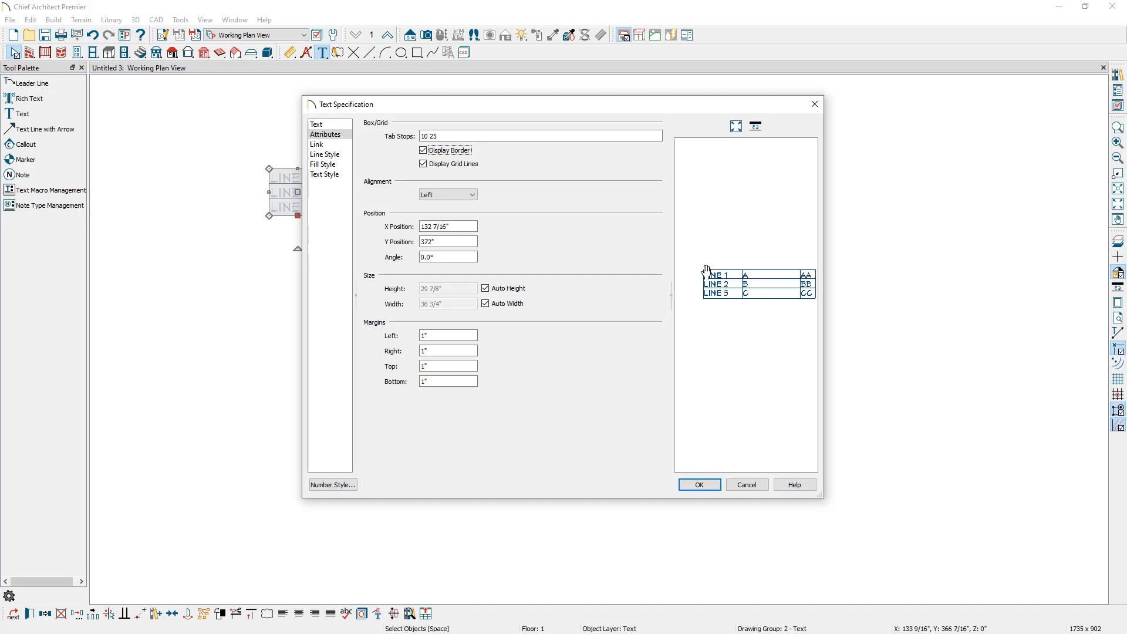
left_click(337, 147)
left_click(393, 158)
type("www.chiefarchitect.com")
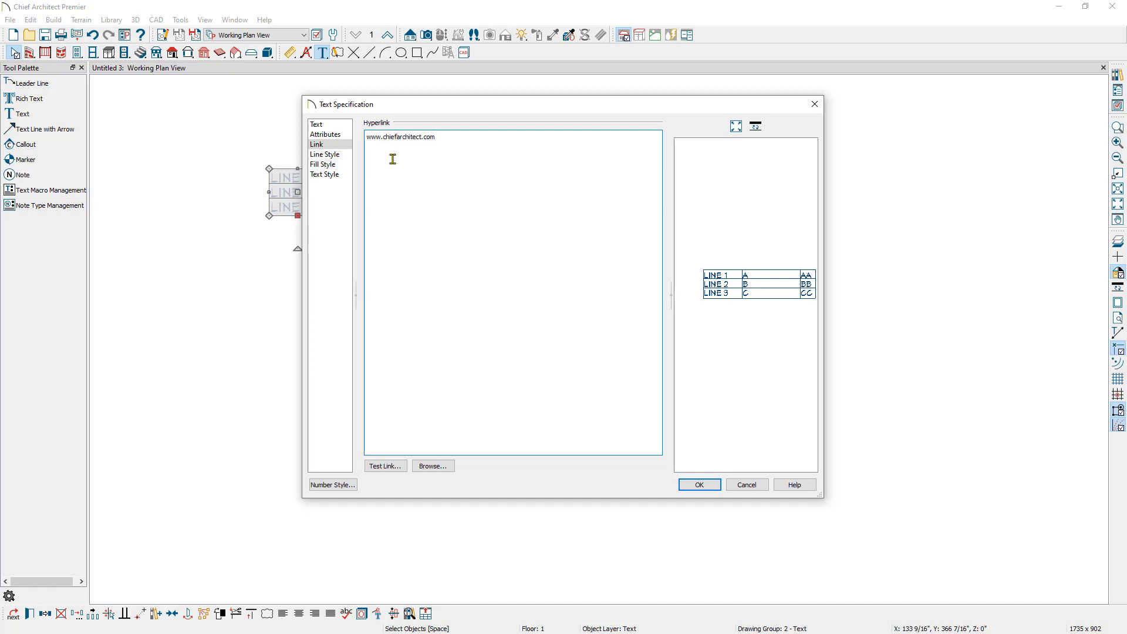
left_click(700, 485)
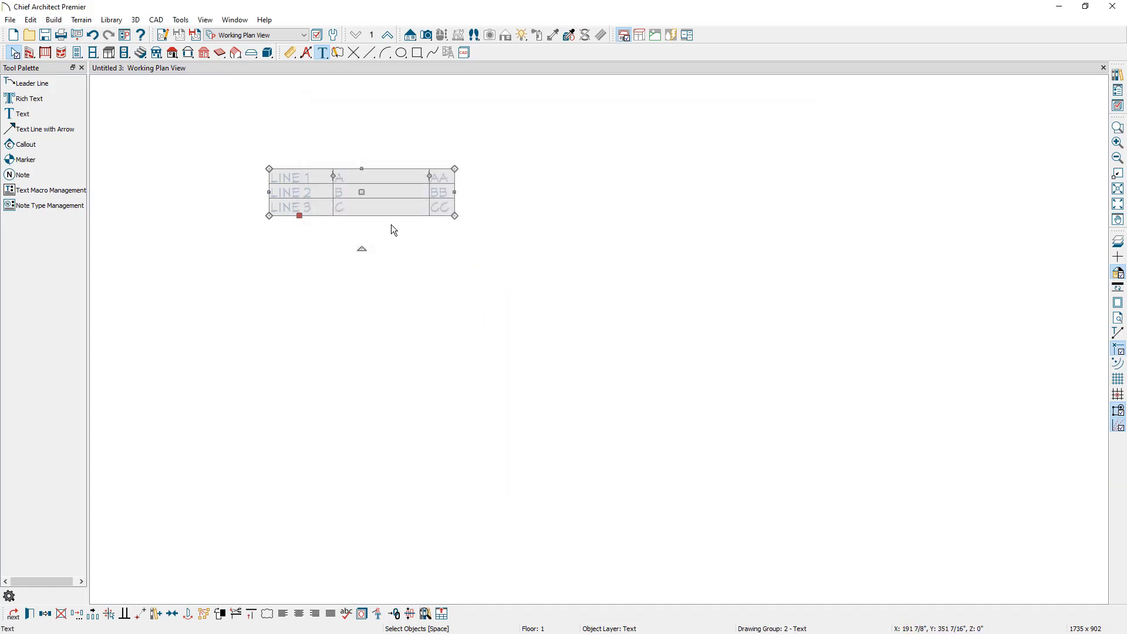
left_click(397, 618)
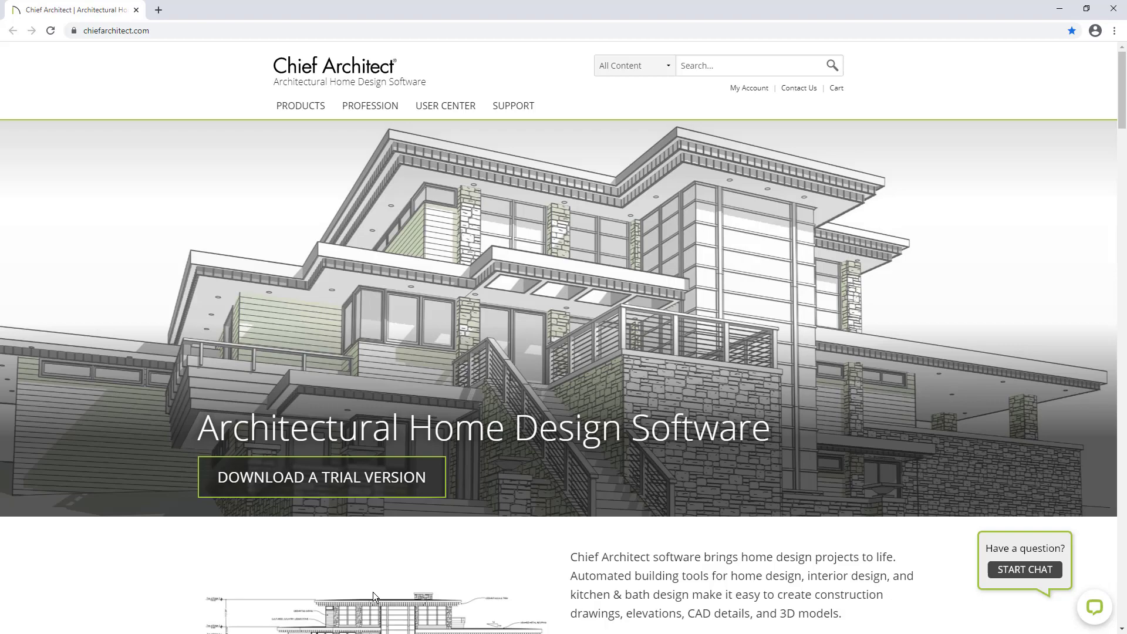
key("alt+Tab")
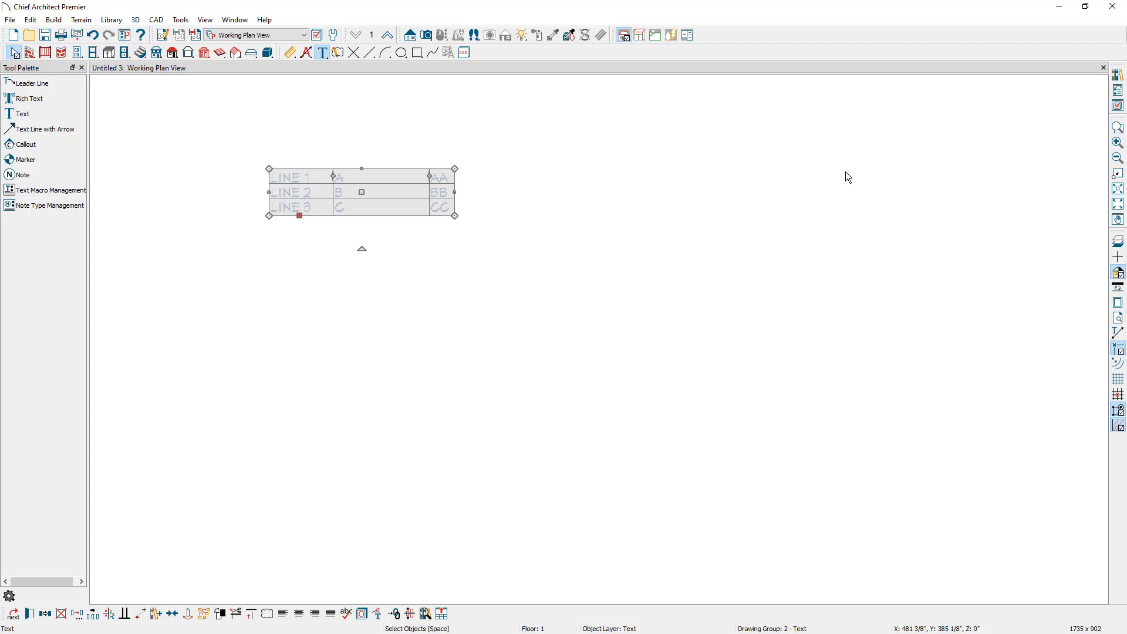
Step: Examine the text table's line style, fill style and text style settings, including the custom text style option
left_click(422, 197)
double_click(423, 196)
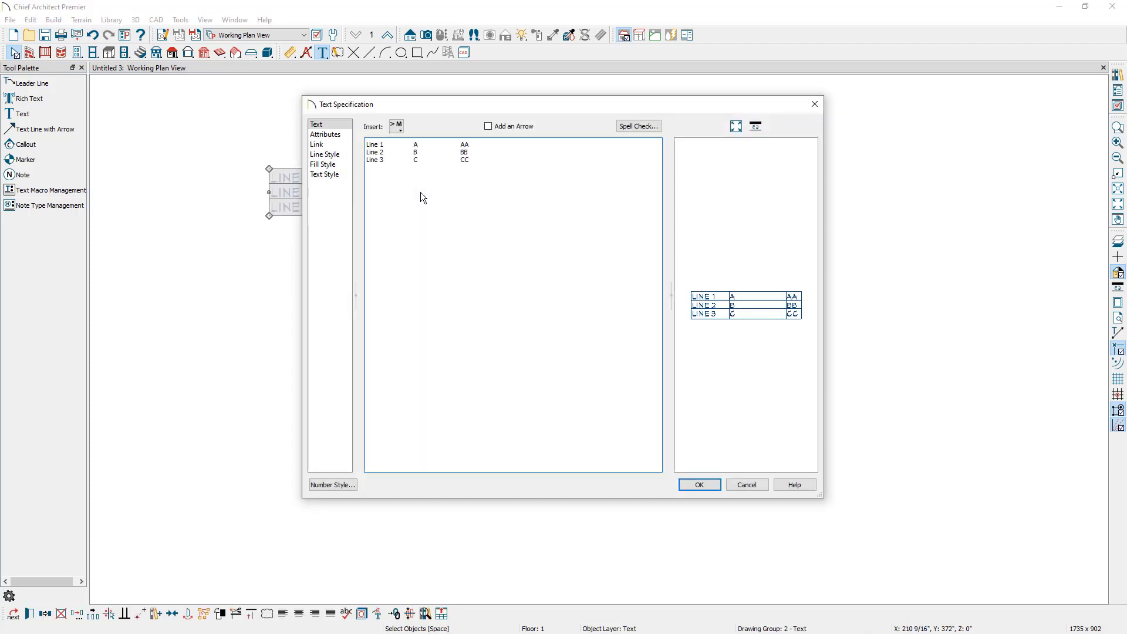
left_click(345, 155)
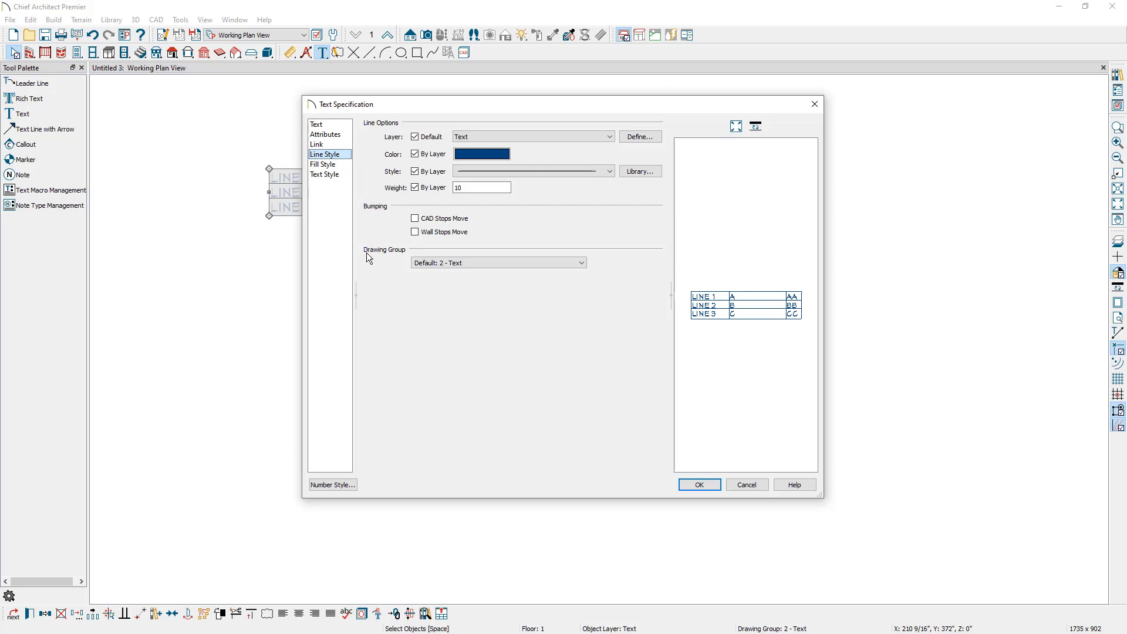
left_click(346, 165)
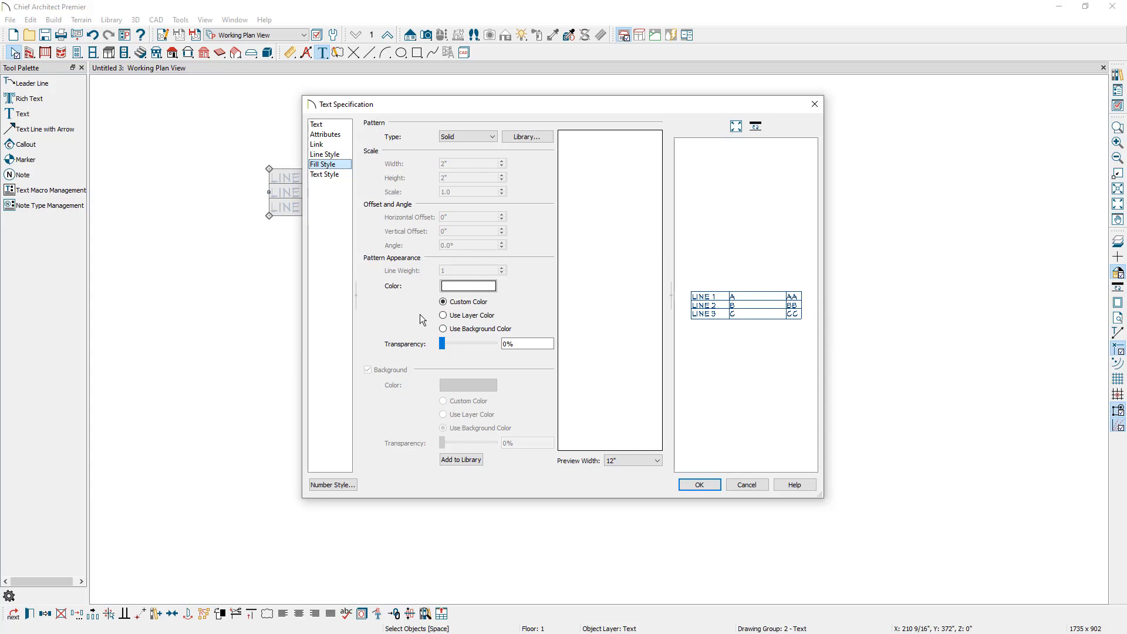
left_click(342, 175)
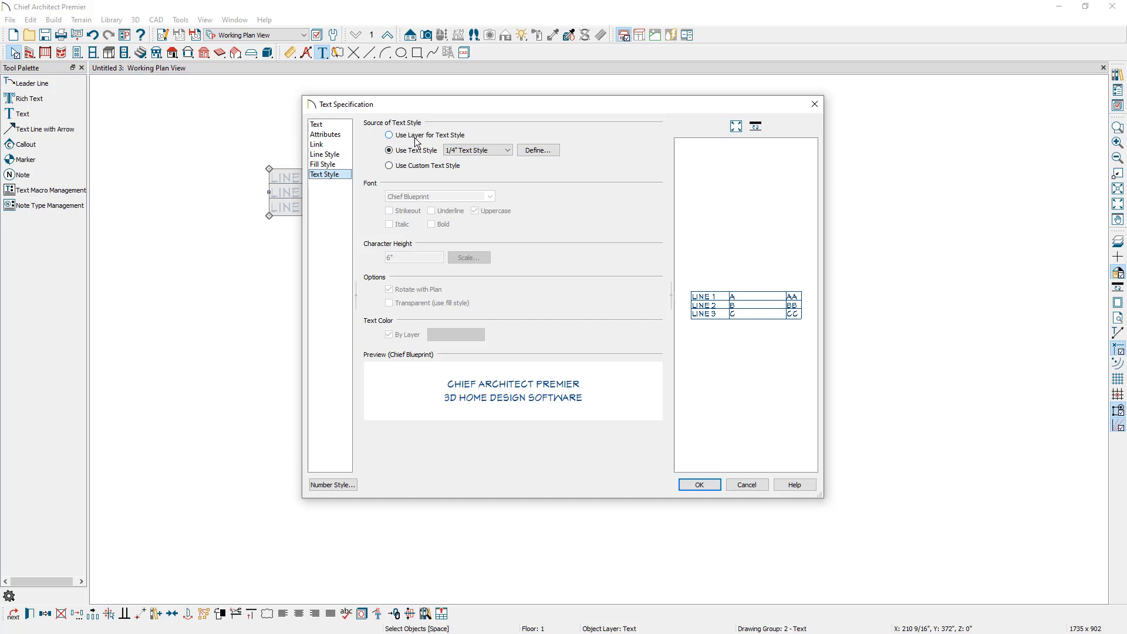
left_click(409, 165)
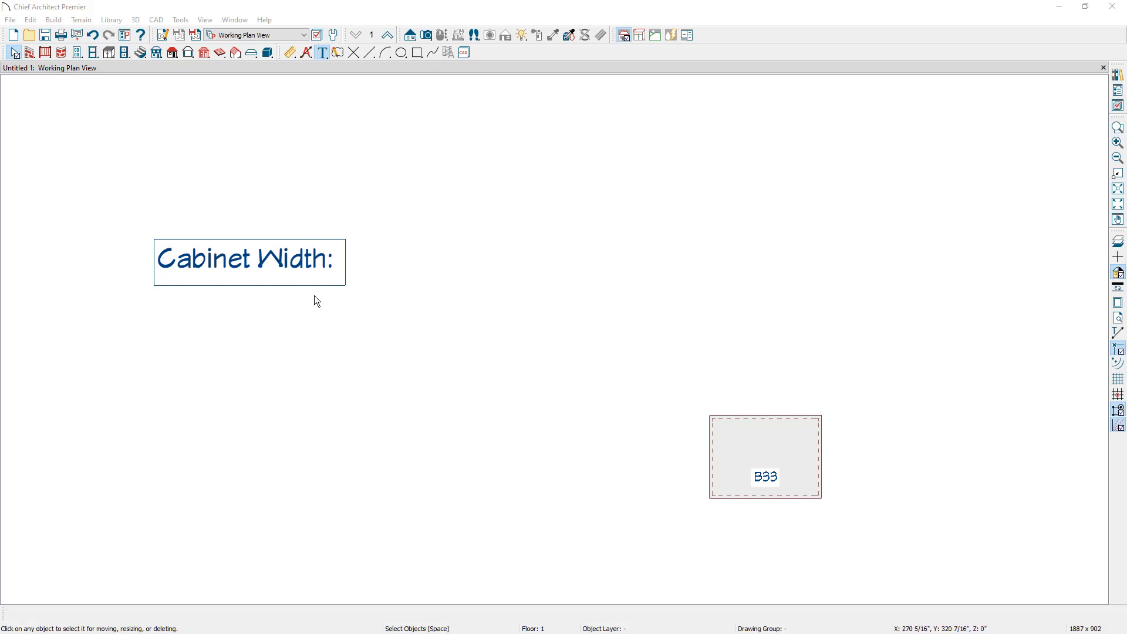
Step: Add an arrow to the "Cabinet Width:" rich text through its specification
left_click(287, 256)
double_click(286, 257)
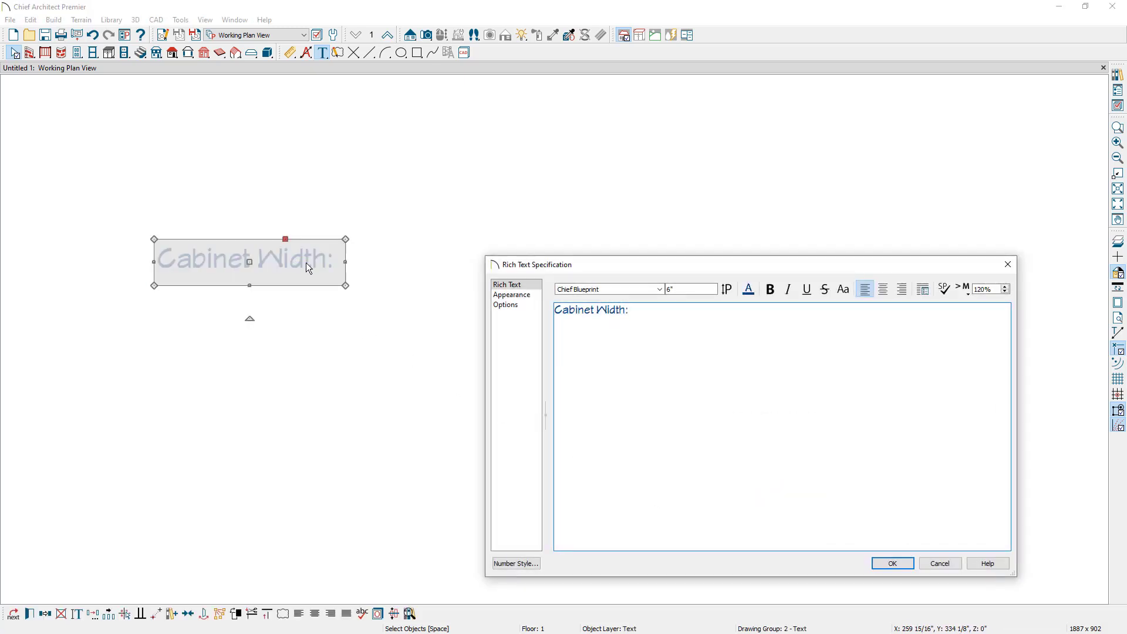
left_click(499, 307)
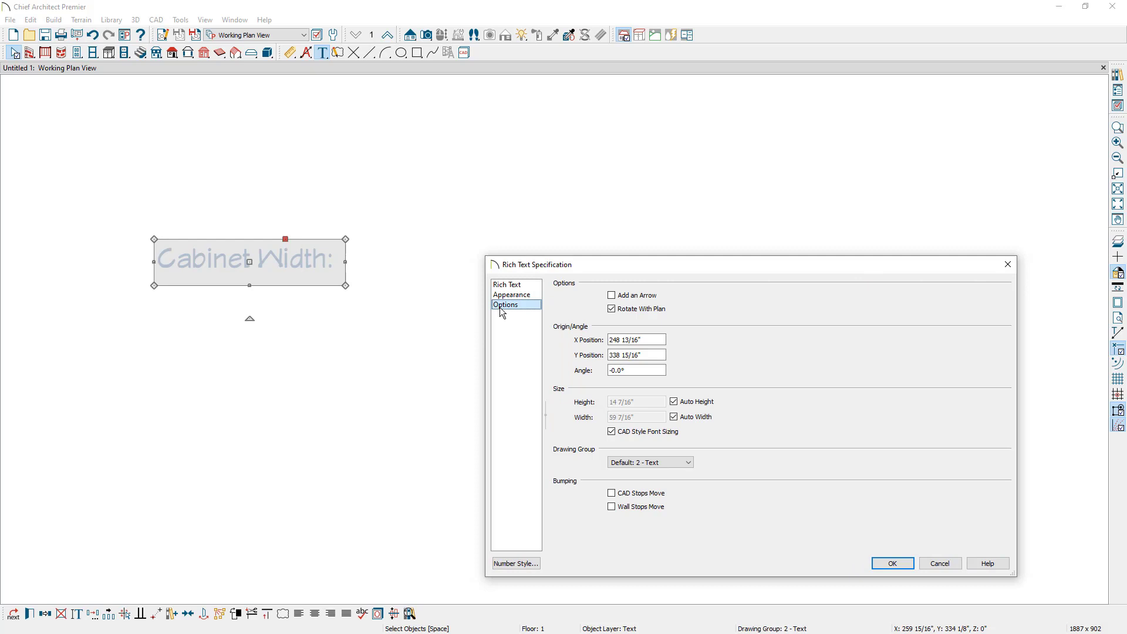
left_click(613, 296)
left_click(879, 562)
left_click(564, 376)
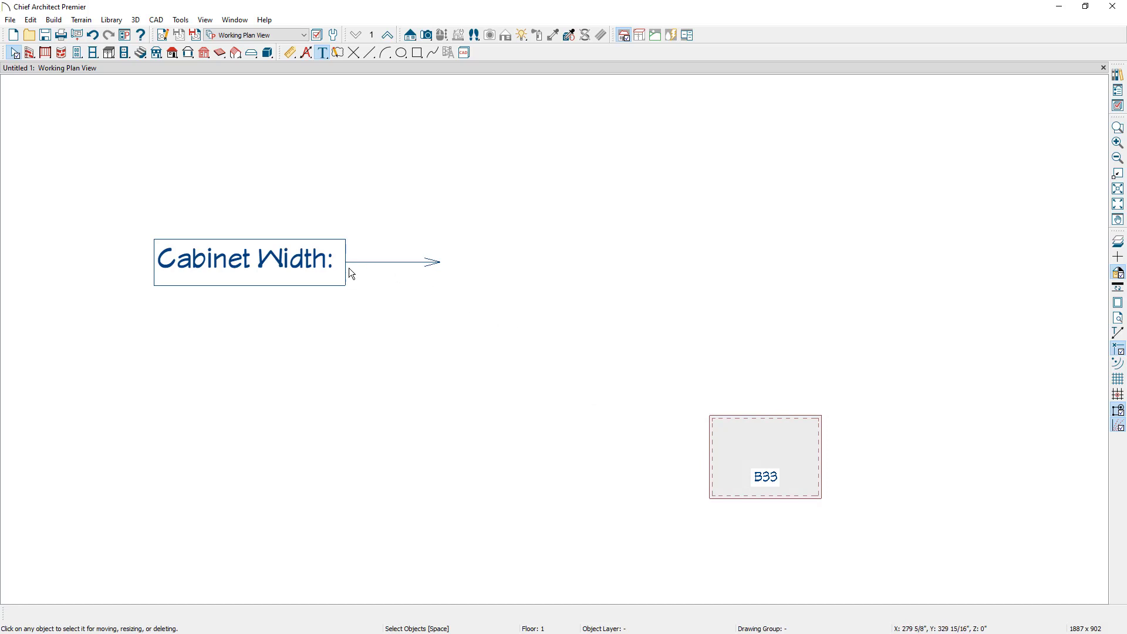
Step: Move the arrow's tip onto the B33 base cabinet so the "Cabinet Width:" text references that cabinet
left_click(393, 267)
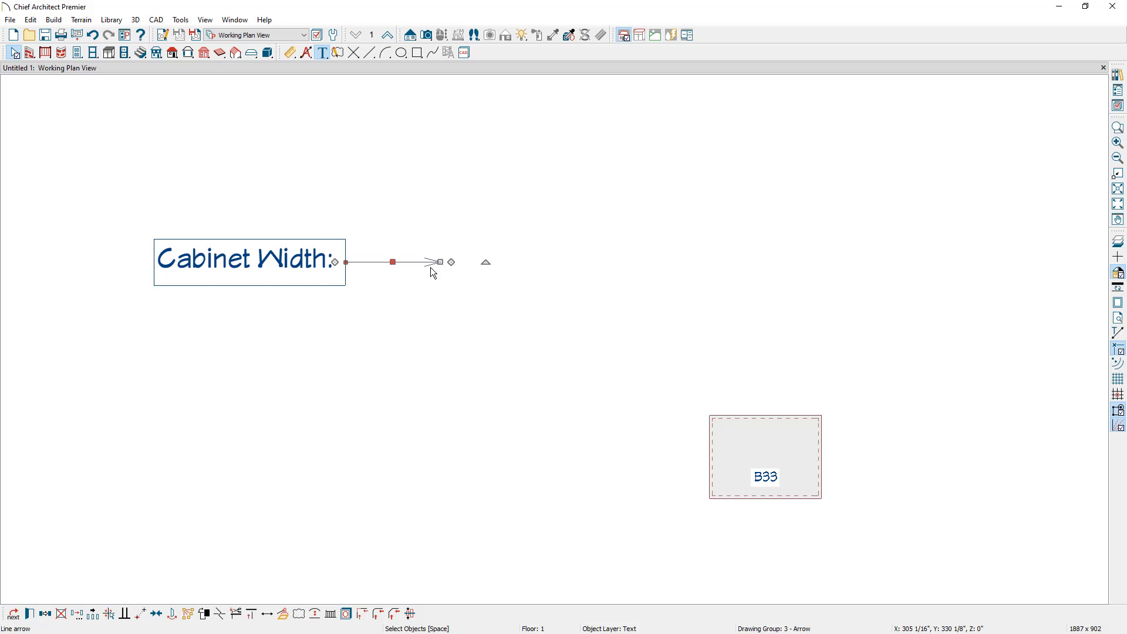
left_click_drag(438, 262, 410, 518)
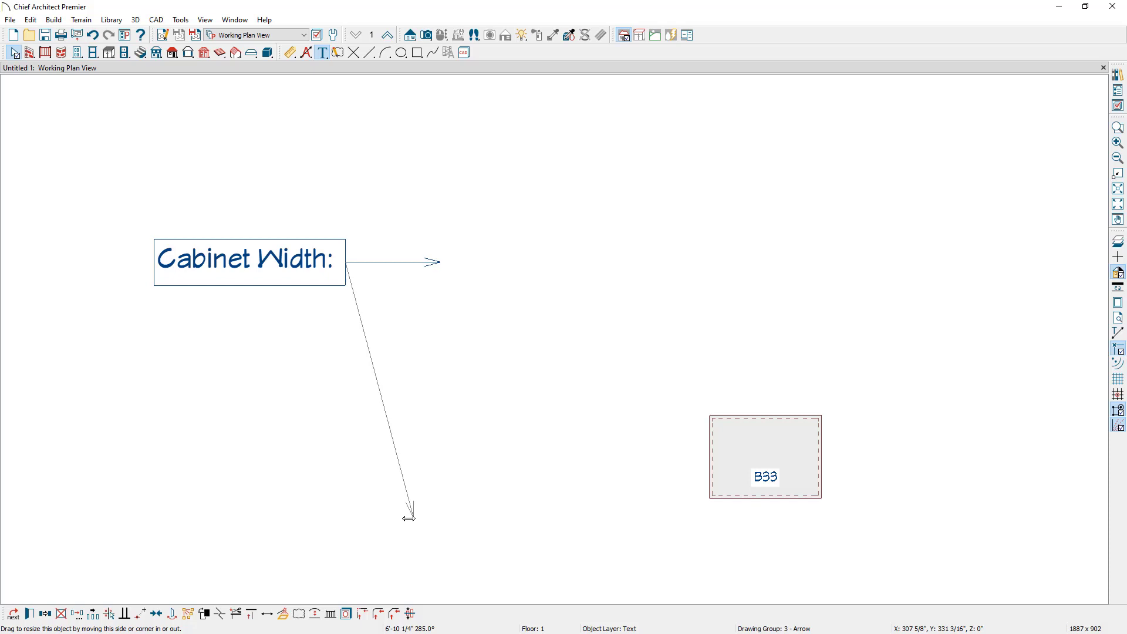
left_click_drag(409, 519, 715, 458)
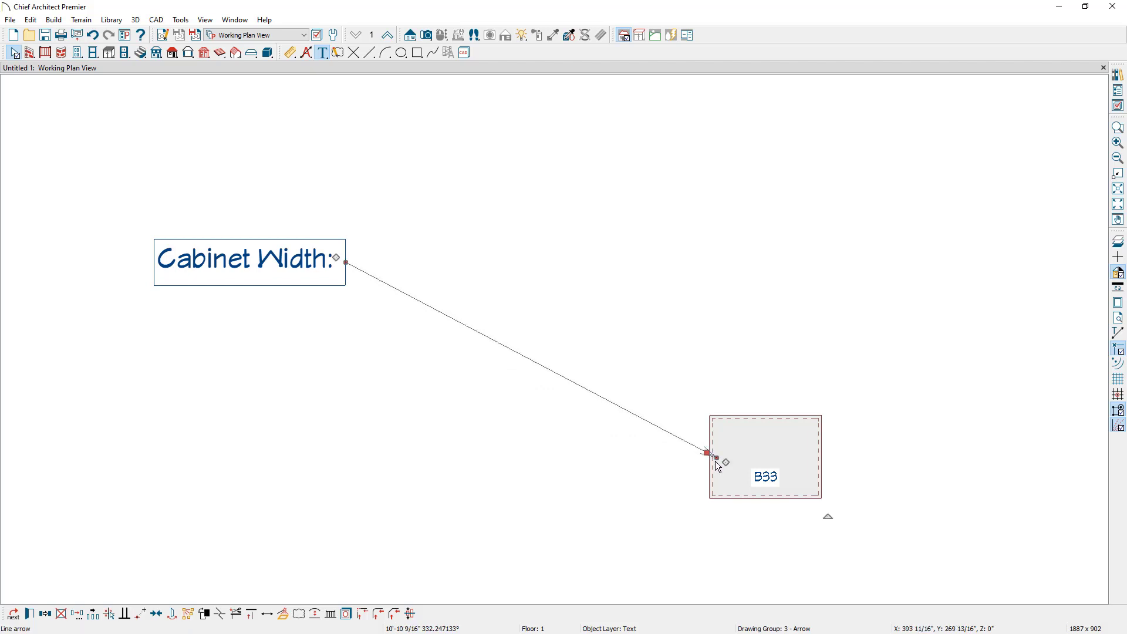
left_click(676, 496)
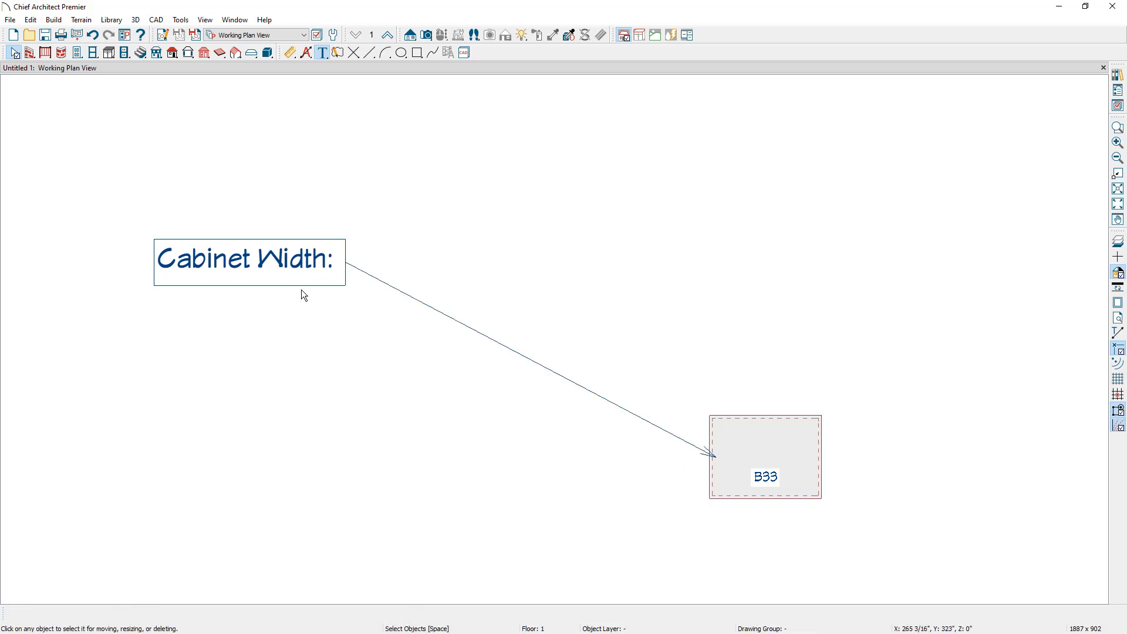
Step: Insert the referenced object's %width% macro after "Cabinet Width:" in the rich text, followed by an inch mark
double_click(293, 270)
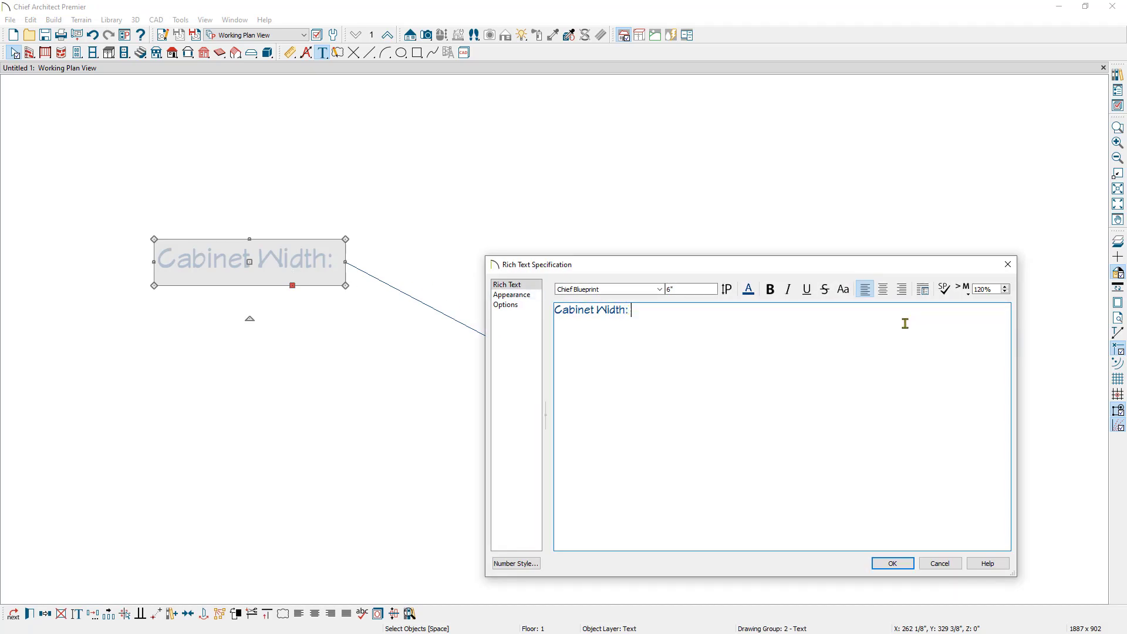
left_click(965, 295)
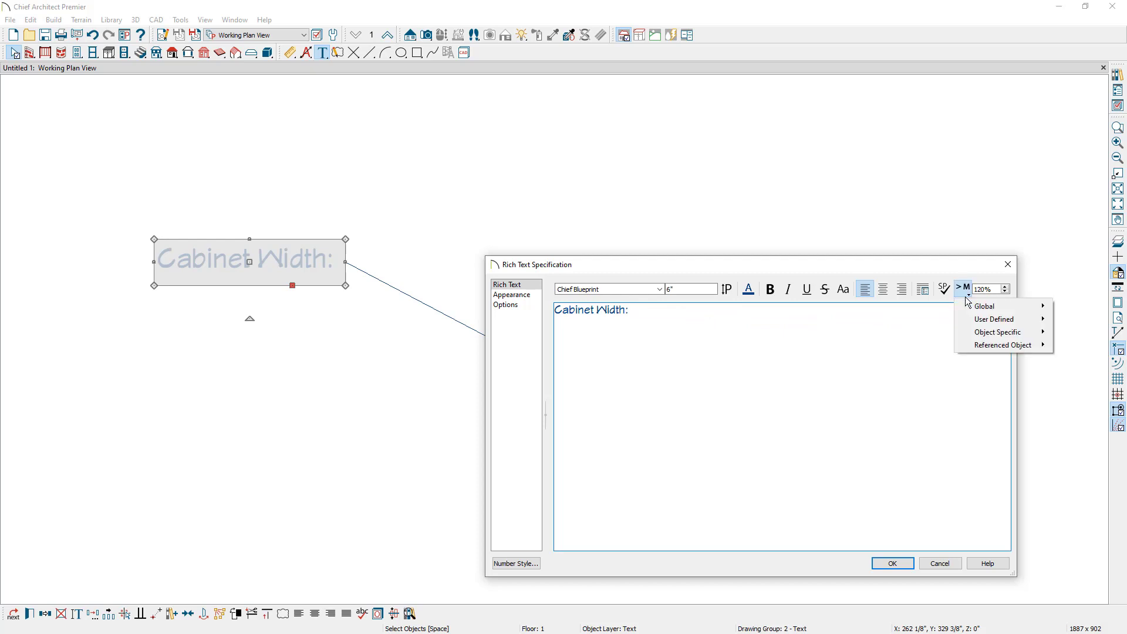
mouse_move(997, 348)
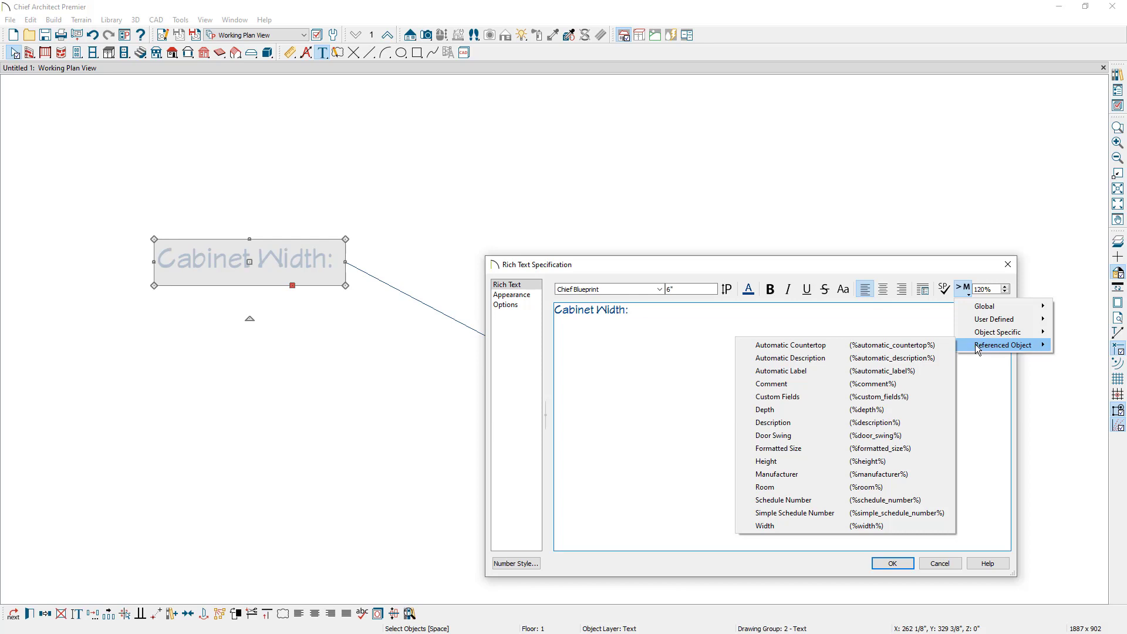
left_click(798, 526)
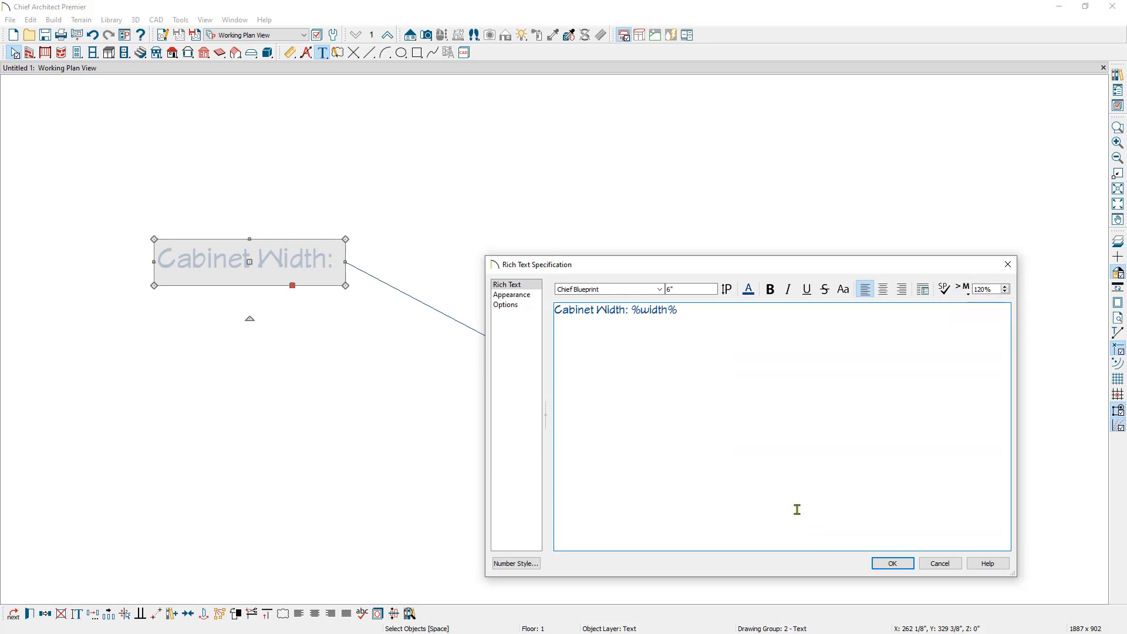
type("\"")
left_click(887, 564)
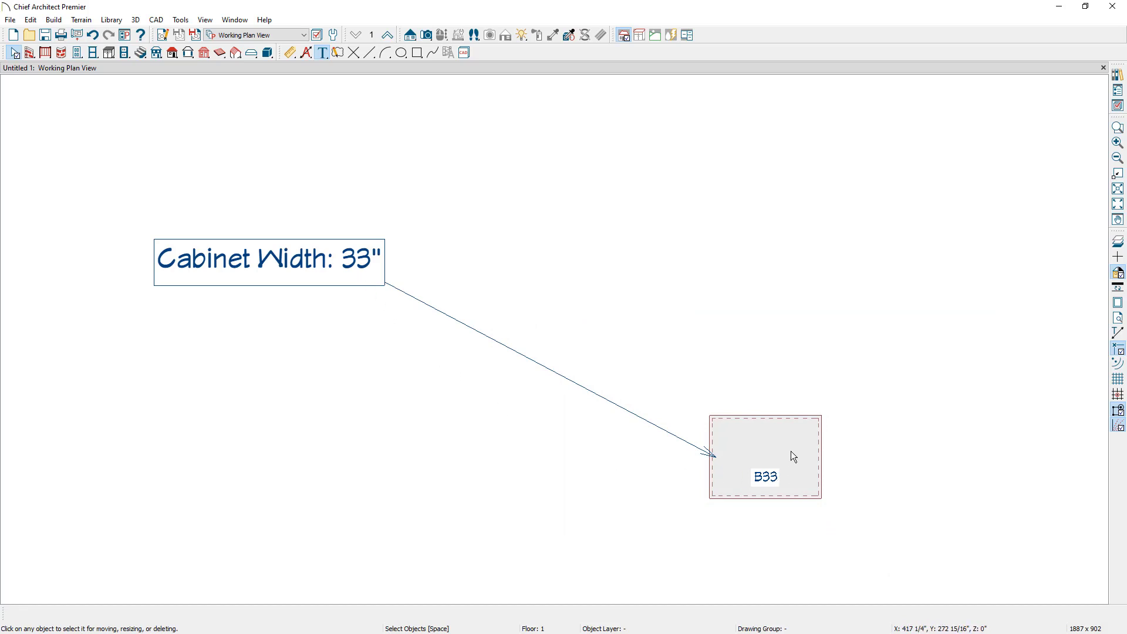
Step: Narrow the base cabinet to 24" by moving its east side inward, and delete the arrow linking the text to it
left_click(810, 459)
left_click_drag(818, 457, 791, 459)
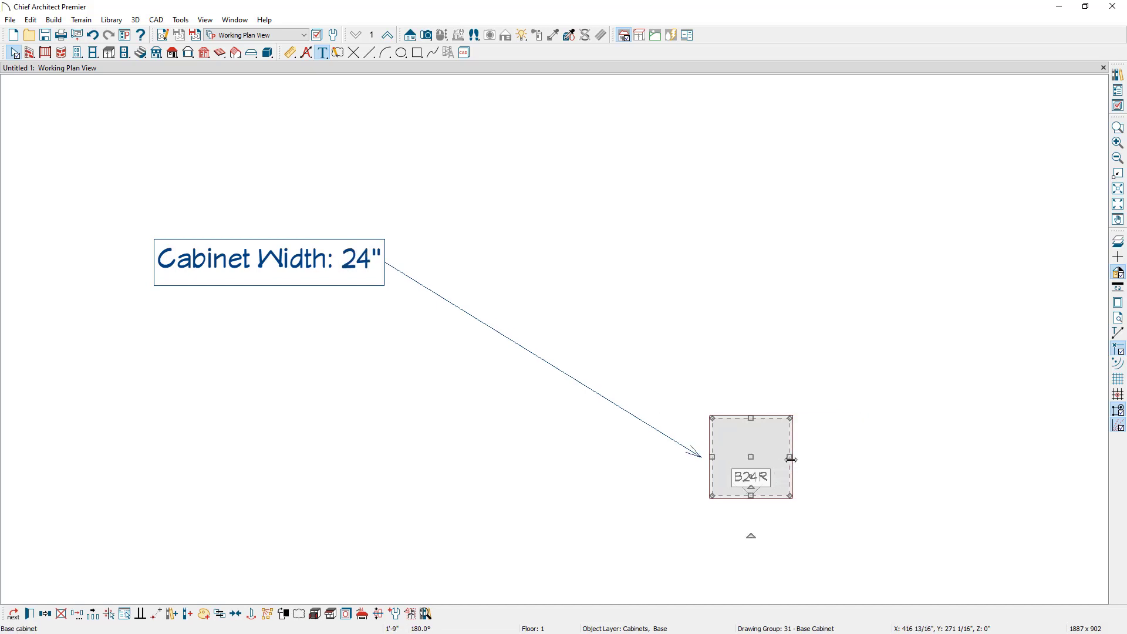
left_click(630, 415)
key("Delete")
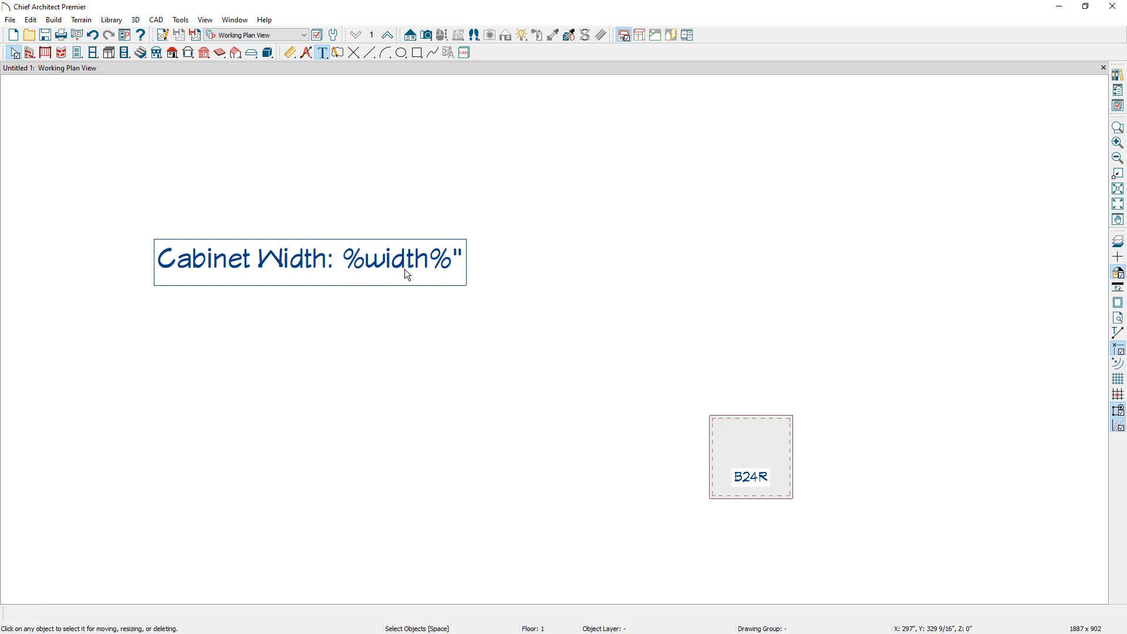
Step: Draw a Text Line with Arrow from the lower edge of the "Cabinet Width" text box to the base cabinet and select it
left_click(323, 53)
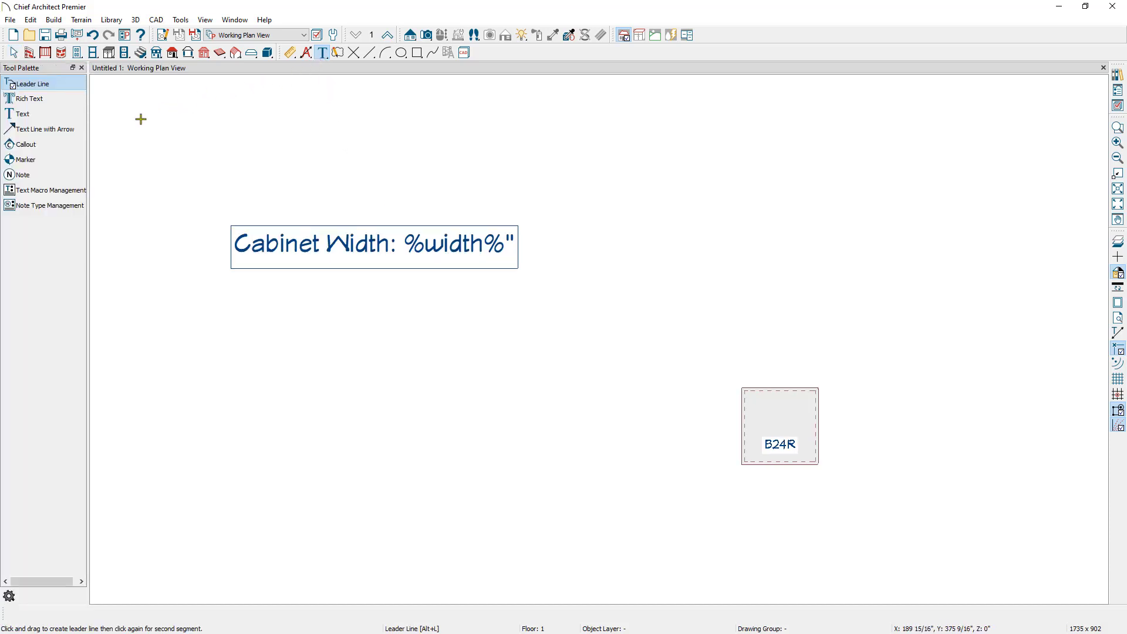
left_click(73, 131)
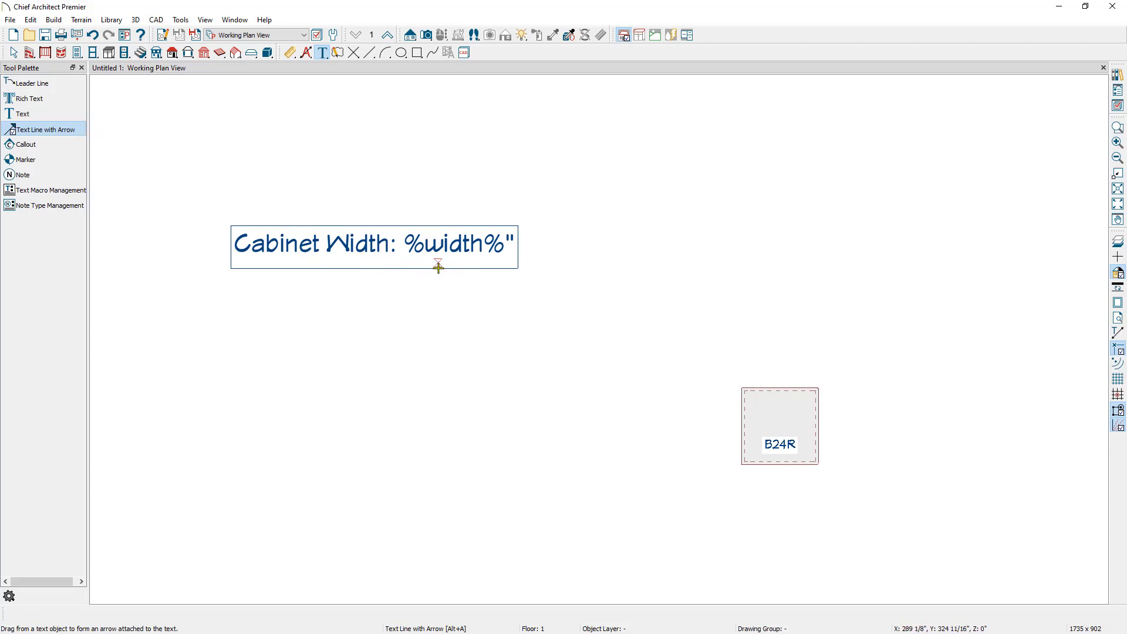
left_click_drag(438, 270, 752, 447)
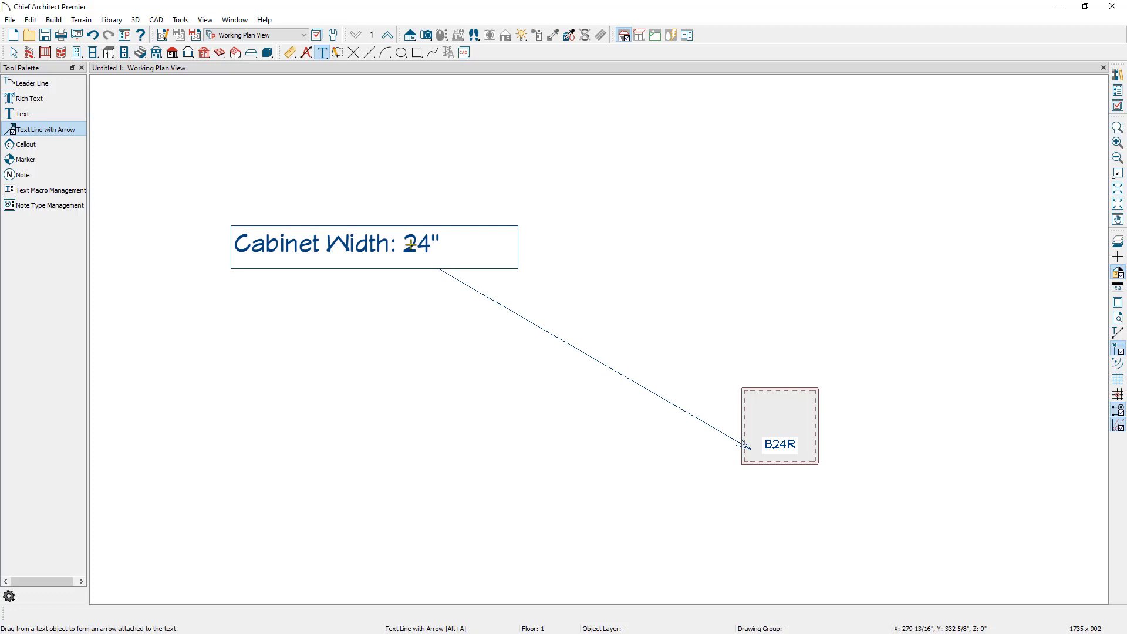
left_click(498, 301)
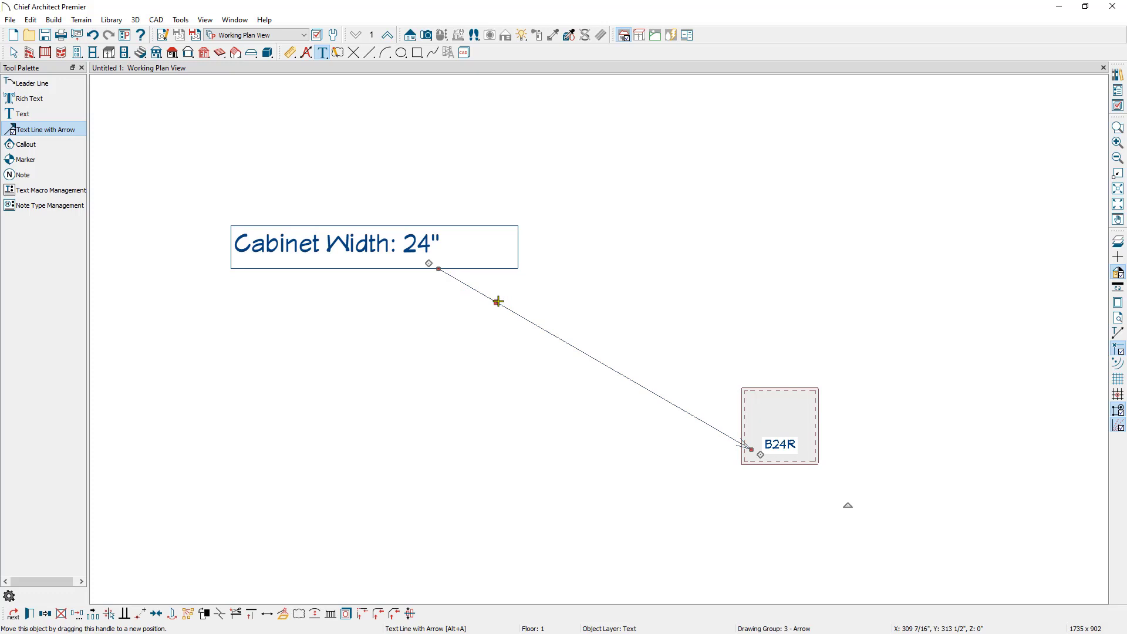
Step: Replace the straight arrow with a two-segment text line from the "Cabinet Width" box to the base cabinet, its second segment horizontal
key("Delete")
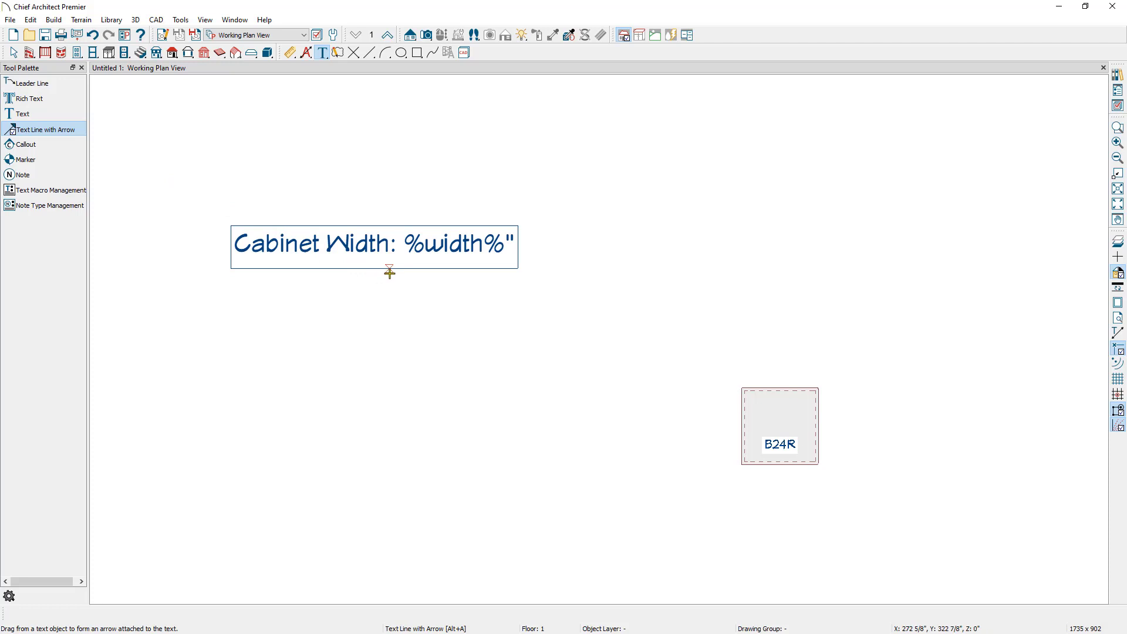
left_click_drag(390, 272, 460, 405)
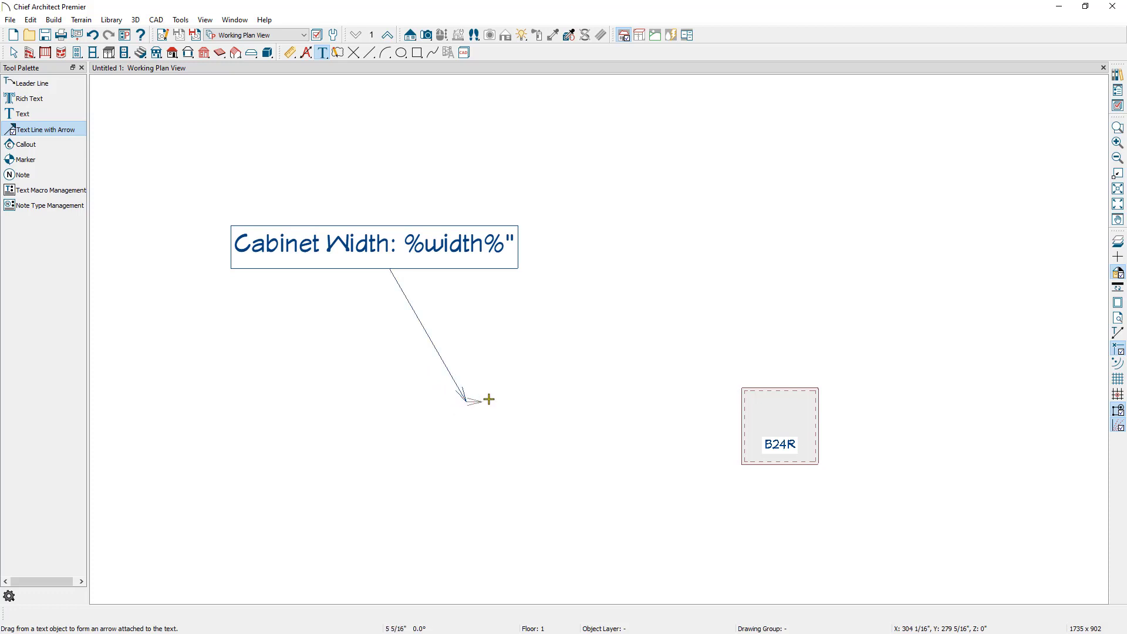
left_click(746, 404)
scroll(747, 404, "down", 1)
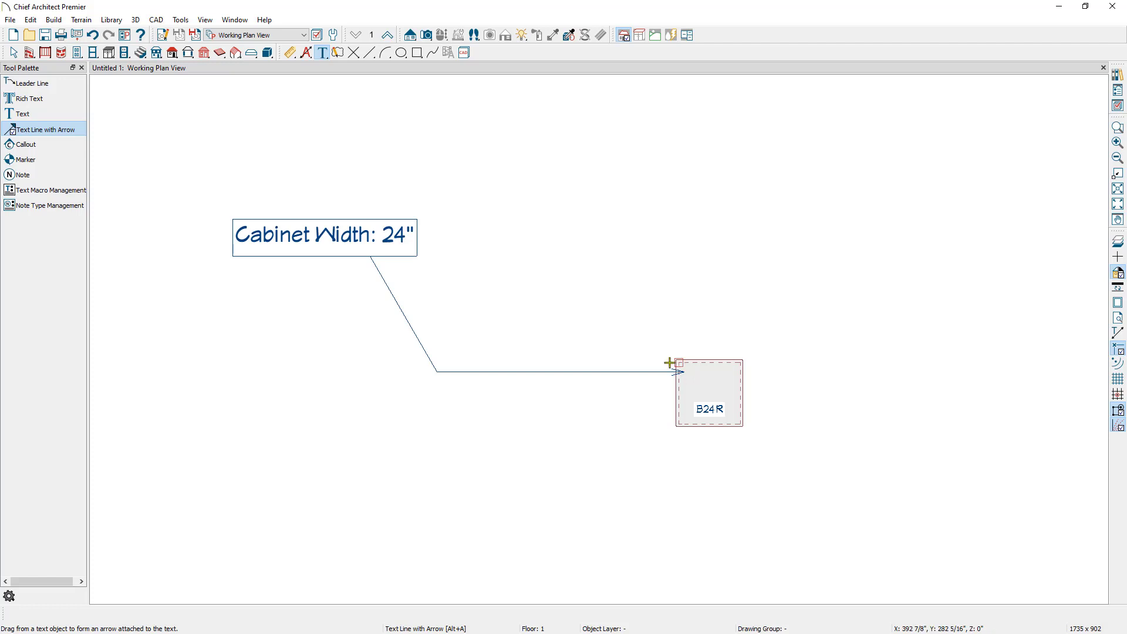
Step: Draw a two-segment Leader Line starting at the base cabinet's lower west side and label it "Custom Cabinet"
left_click(47, 86)
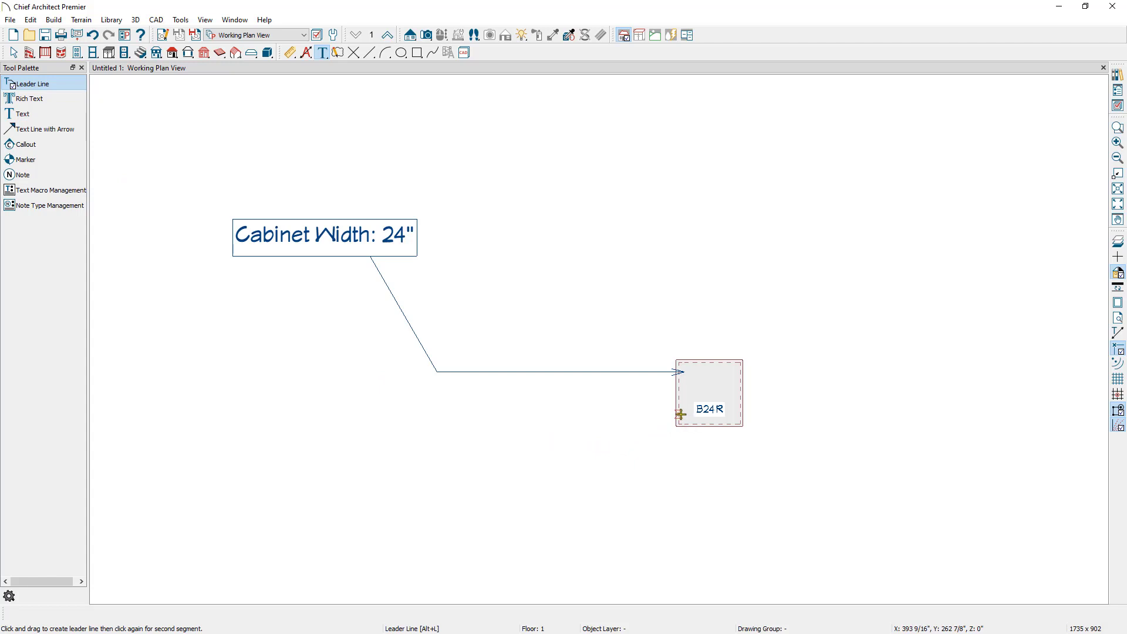
left_click_drag(681, 414, 533, 415)
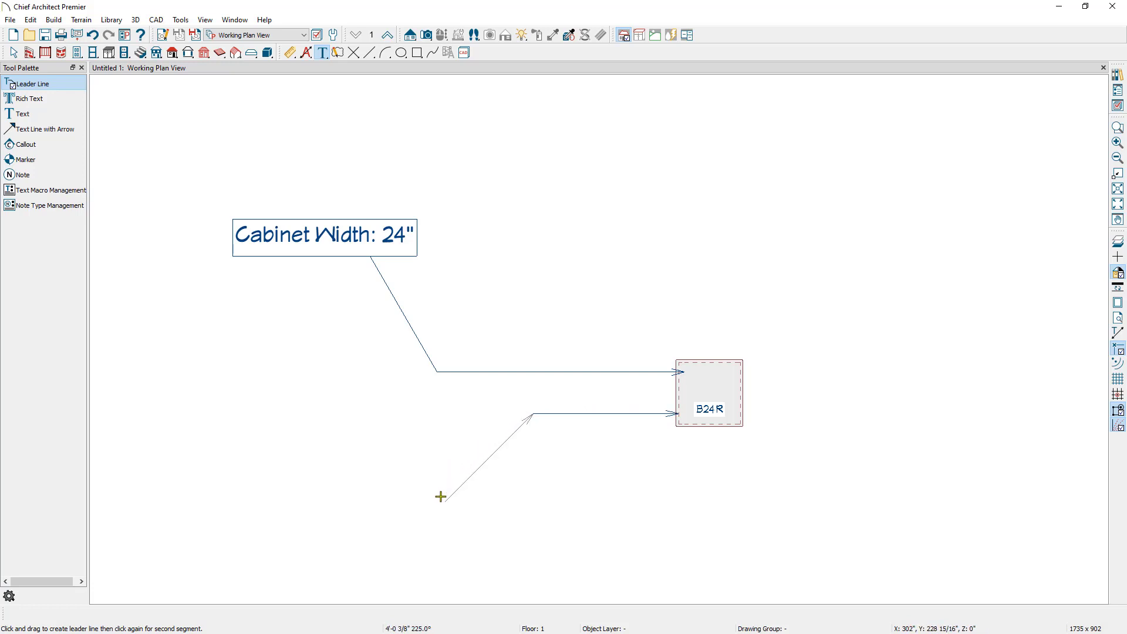
left_click(440, 497)
type("Custom Cabinet")
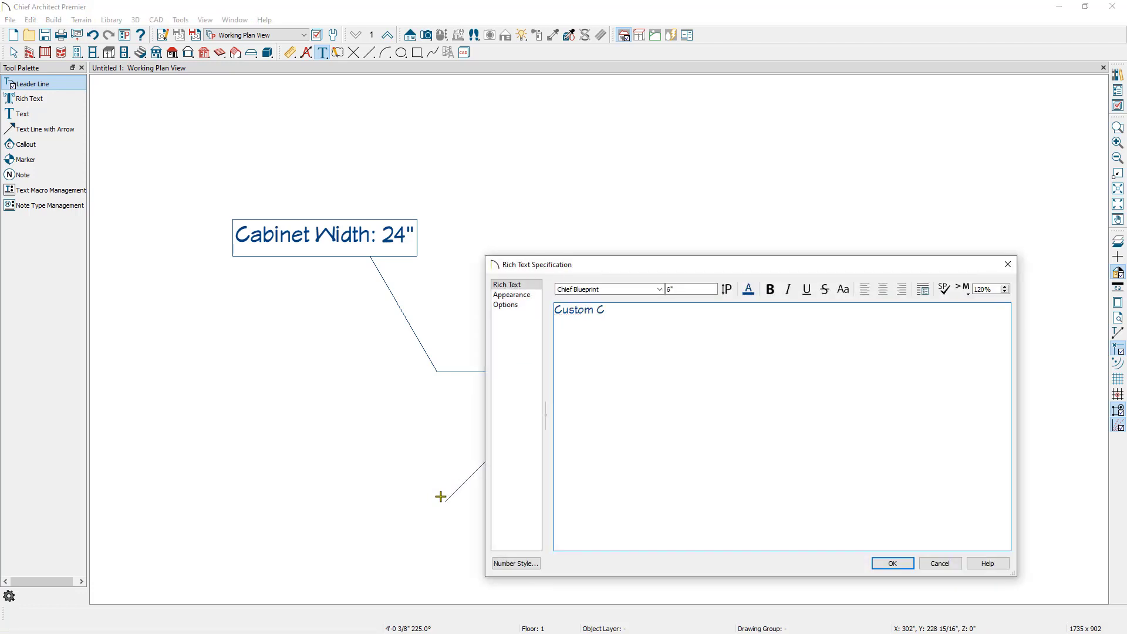
left_click(896, 564)
key("space")
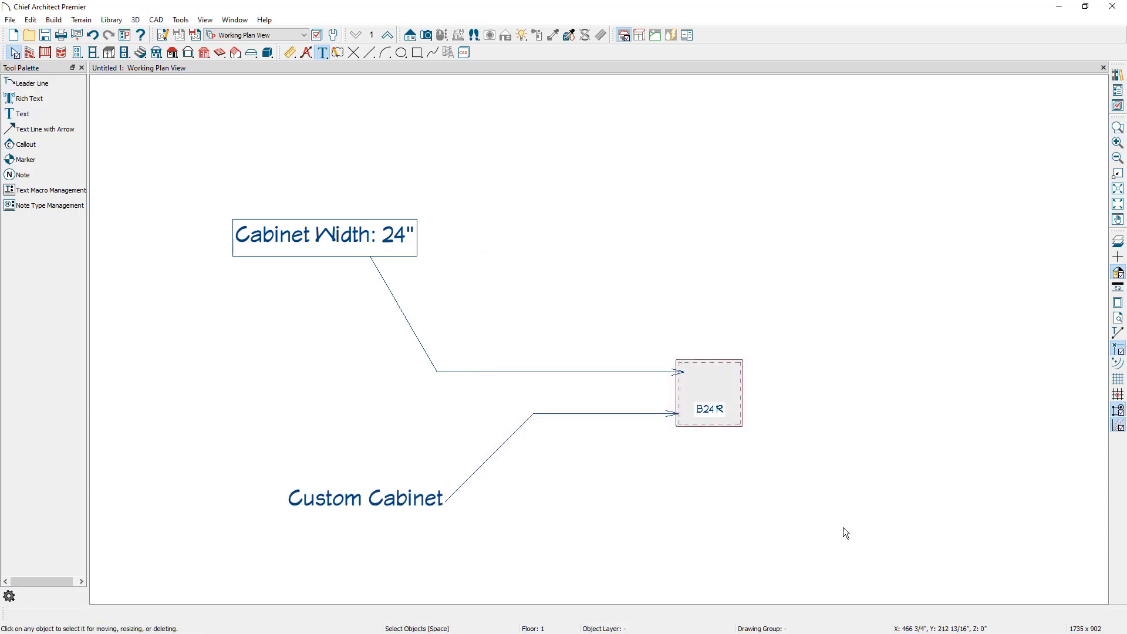
Step: Turn on the length and angle display for the "Custom Cabinet" leader line
double_click(615, 414)
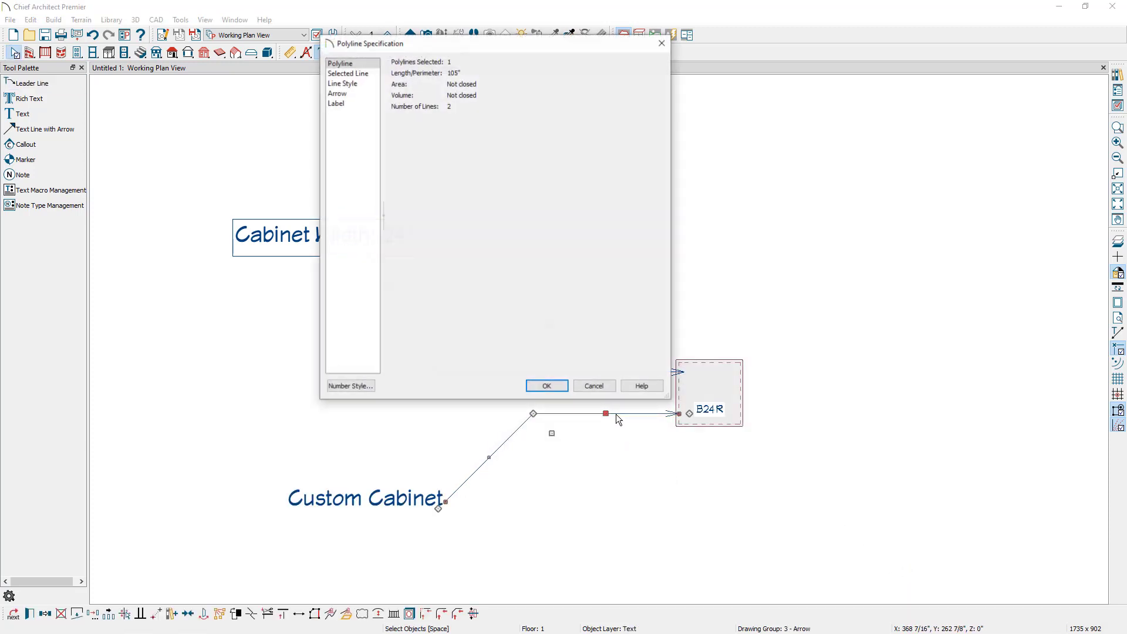
left_click(372, 84)
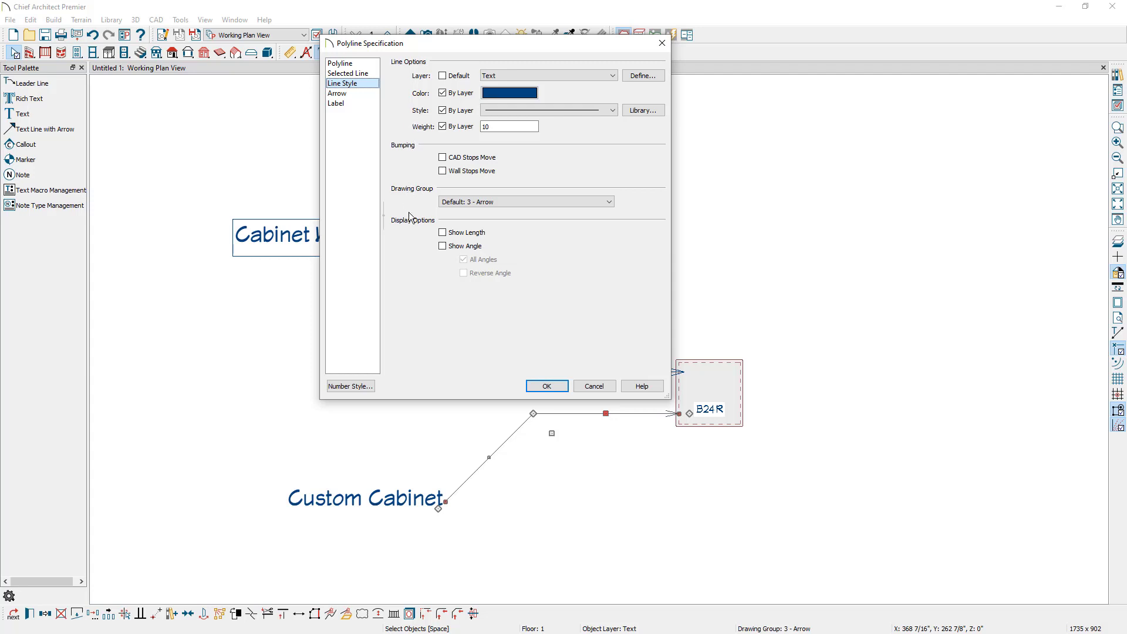
left_click(443, 233)
left_click(443, 247)
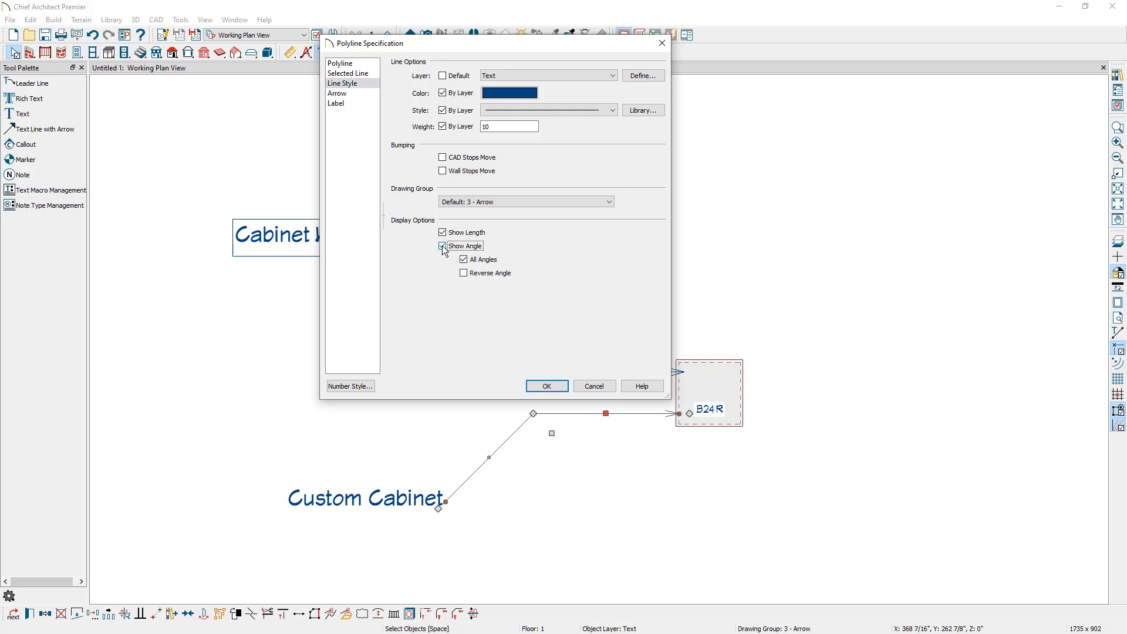
left_click(537, 385)
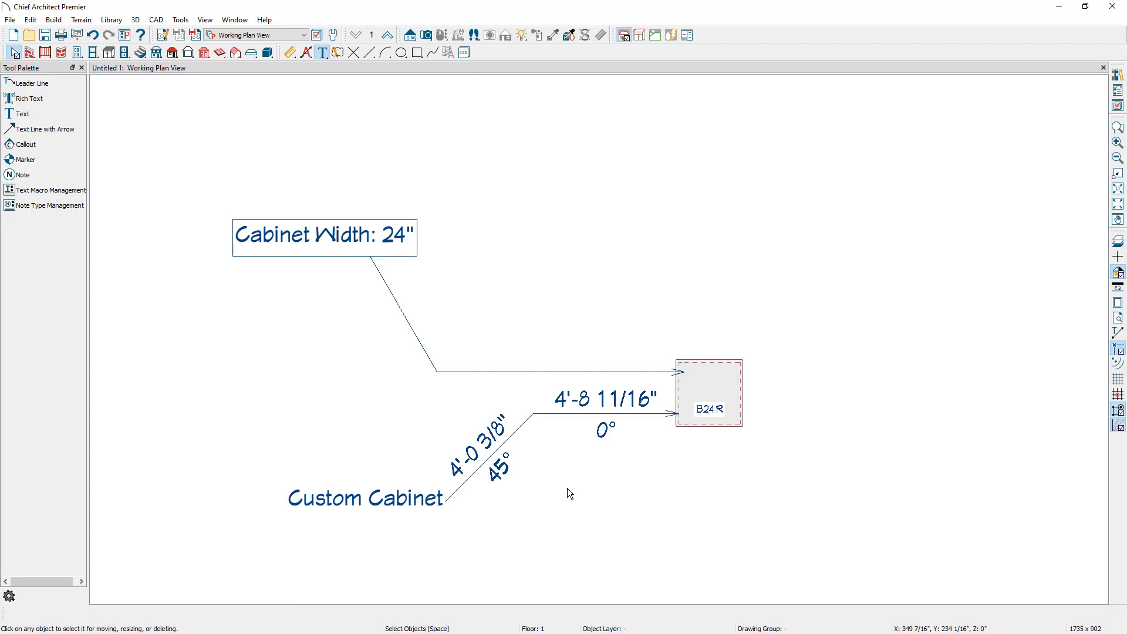
Step: Turn off the leader line's length and angle display, and review its available arrow styles
double_click(554, 414)
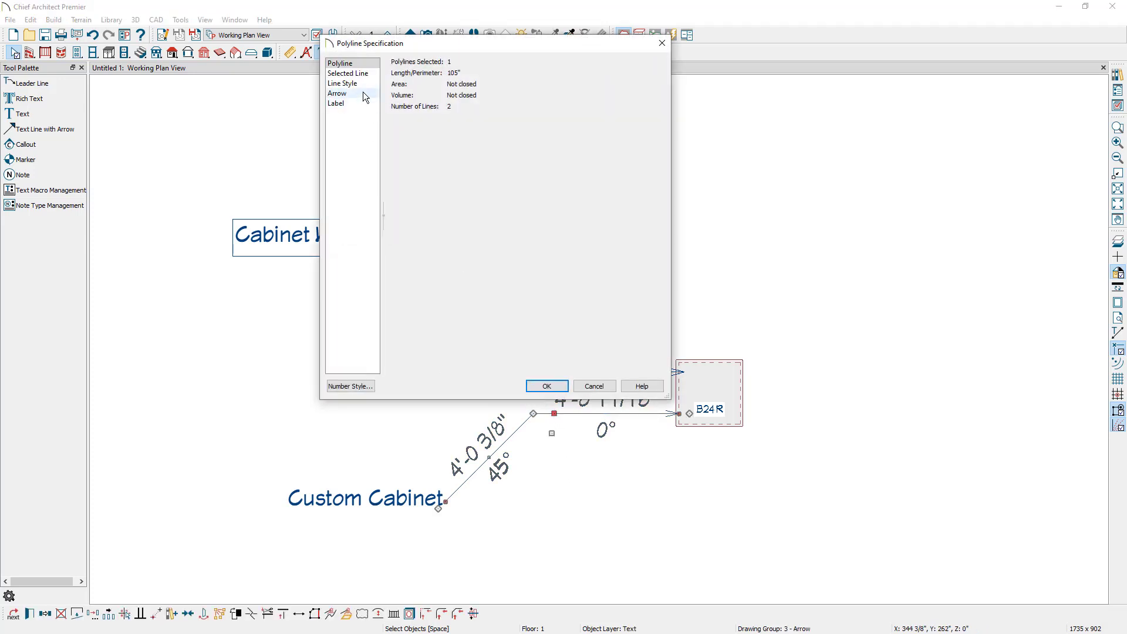
left_click(362, 85)
left_click(460, 234)
left_click(454, 248)
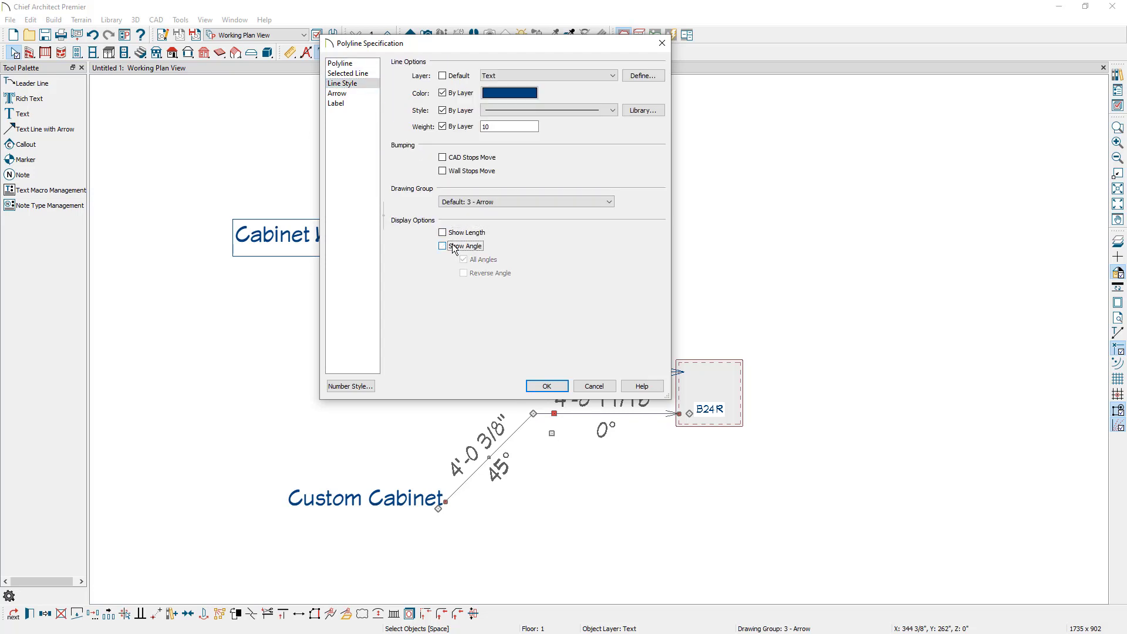
left_click(361, 93)
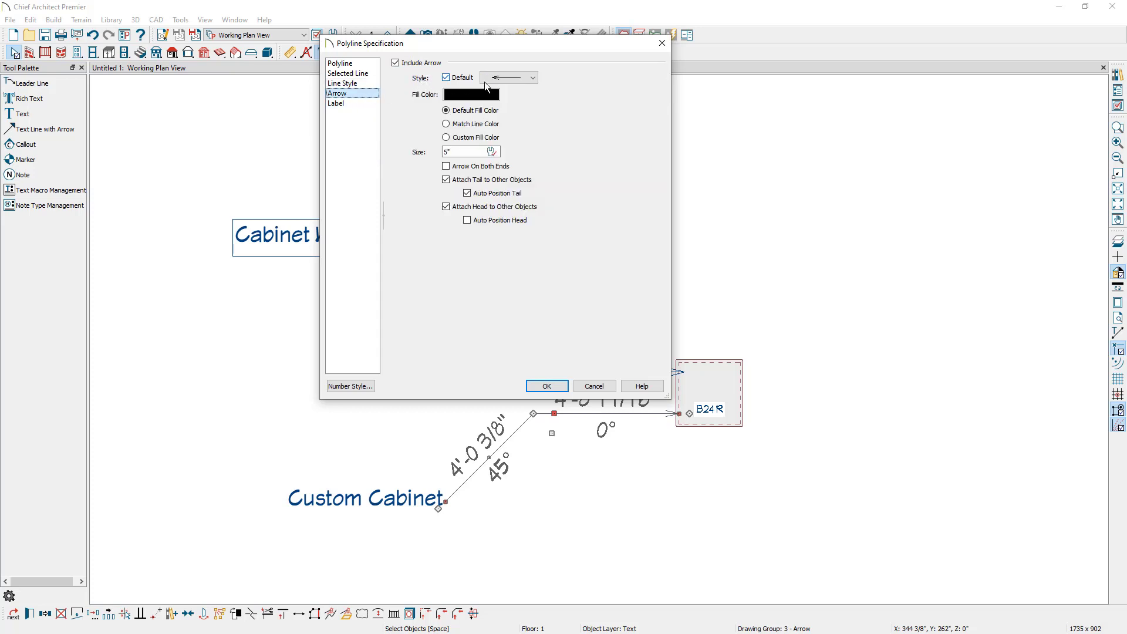
left_click(531, 78)
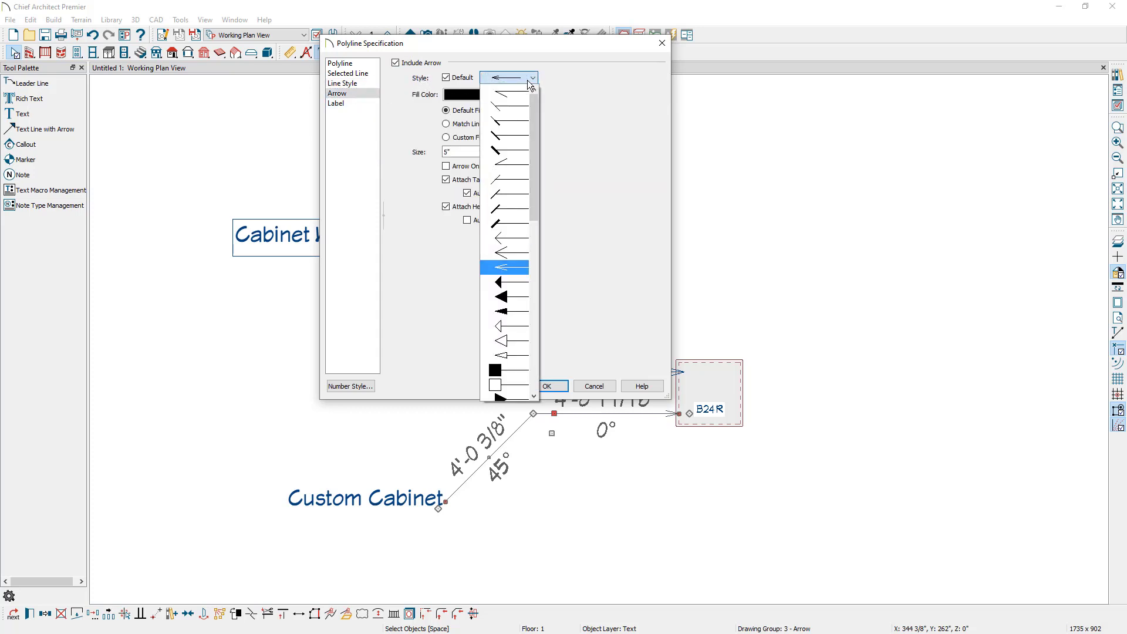
left_click(530, 80)
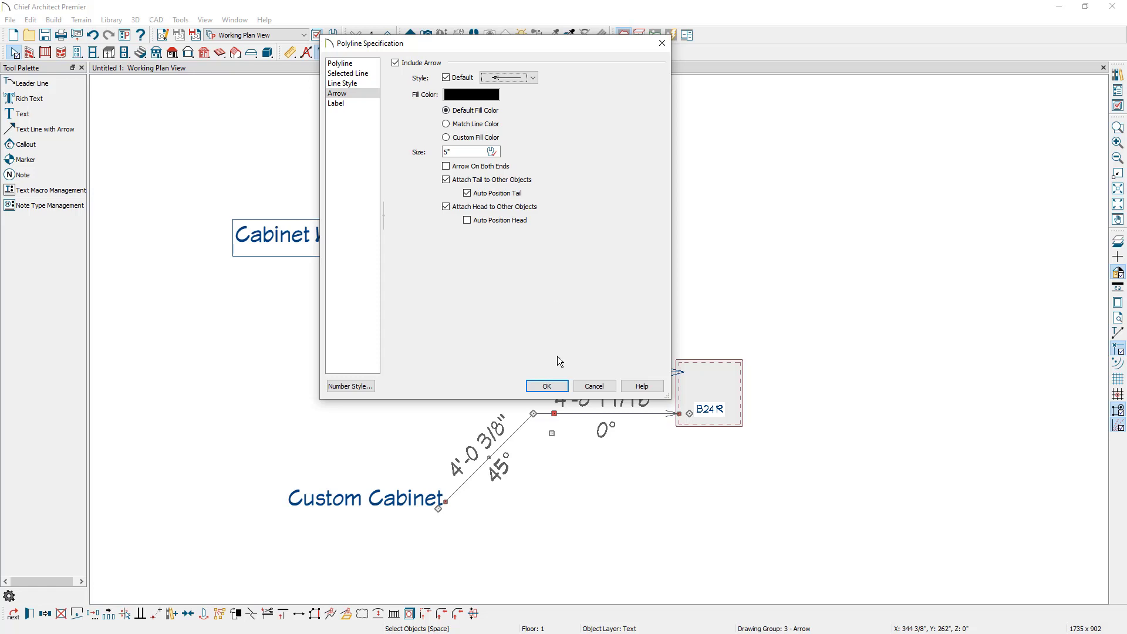
left_click(546, 386)
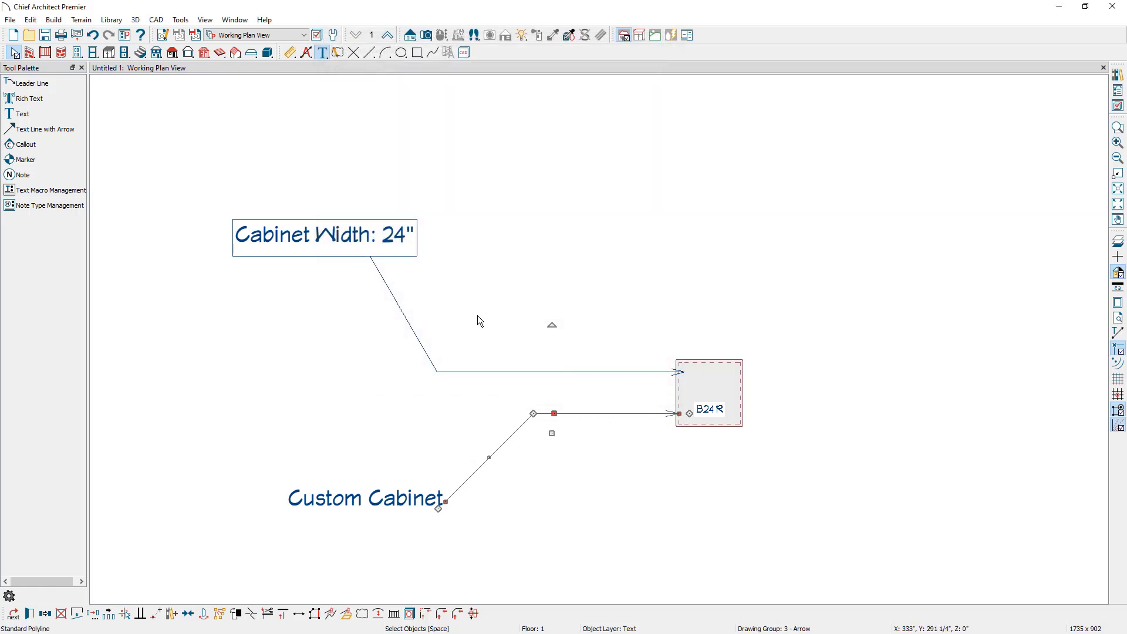
Step: Delete the "Cabinet Width" text with its arrow, and move the base cabinet northeast of its current spot
left_click(365, 223)
key("Delete")
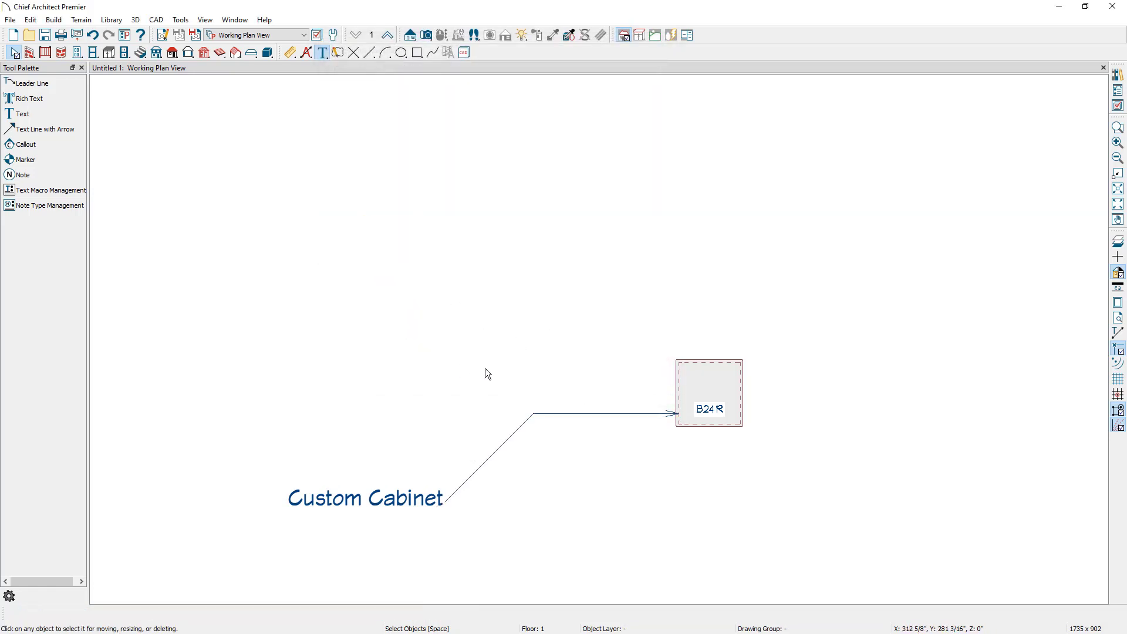
left_click(698, 381)
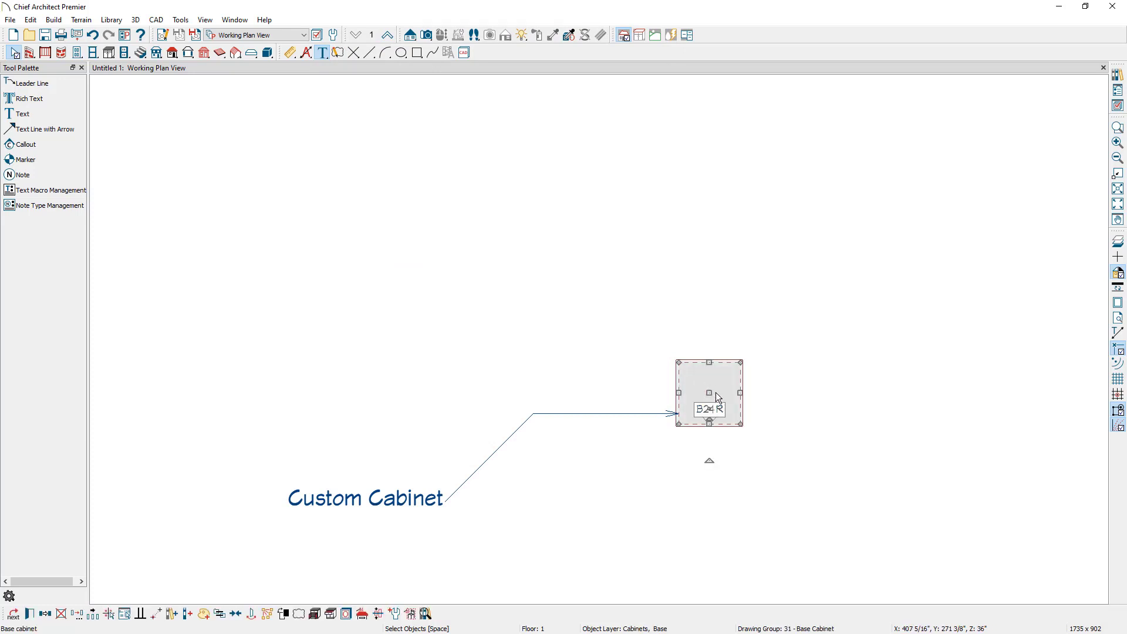
left_click_drag(723, 394, 833, 257)
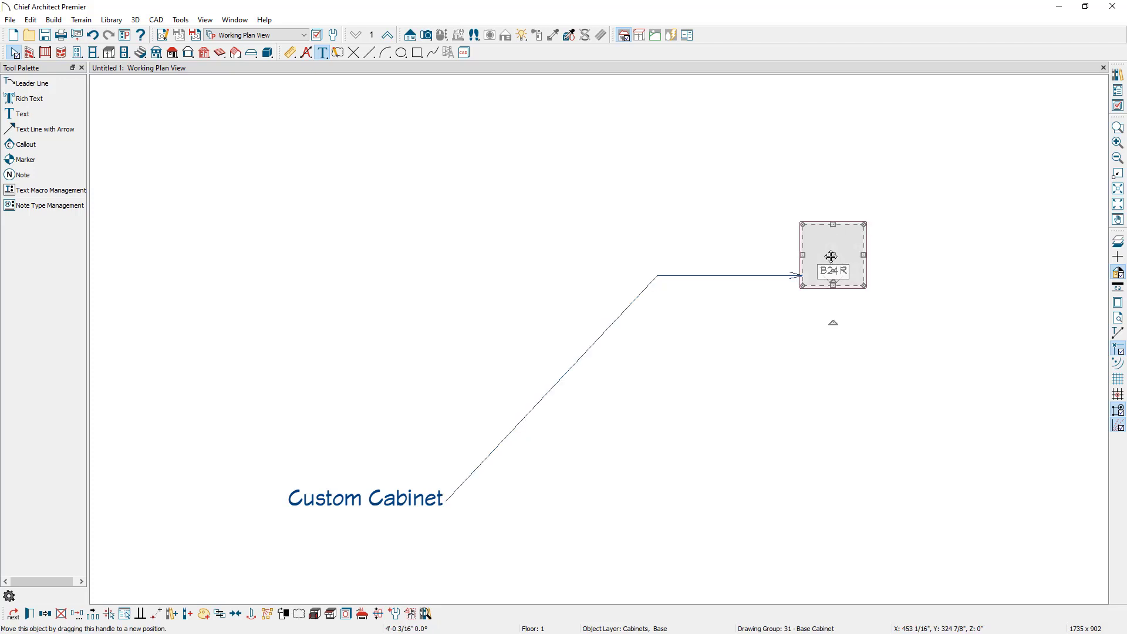
Step: Examine the leader line's arrow settings for attaching and auto-positioning its tail and head
left_click(739, 277)
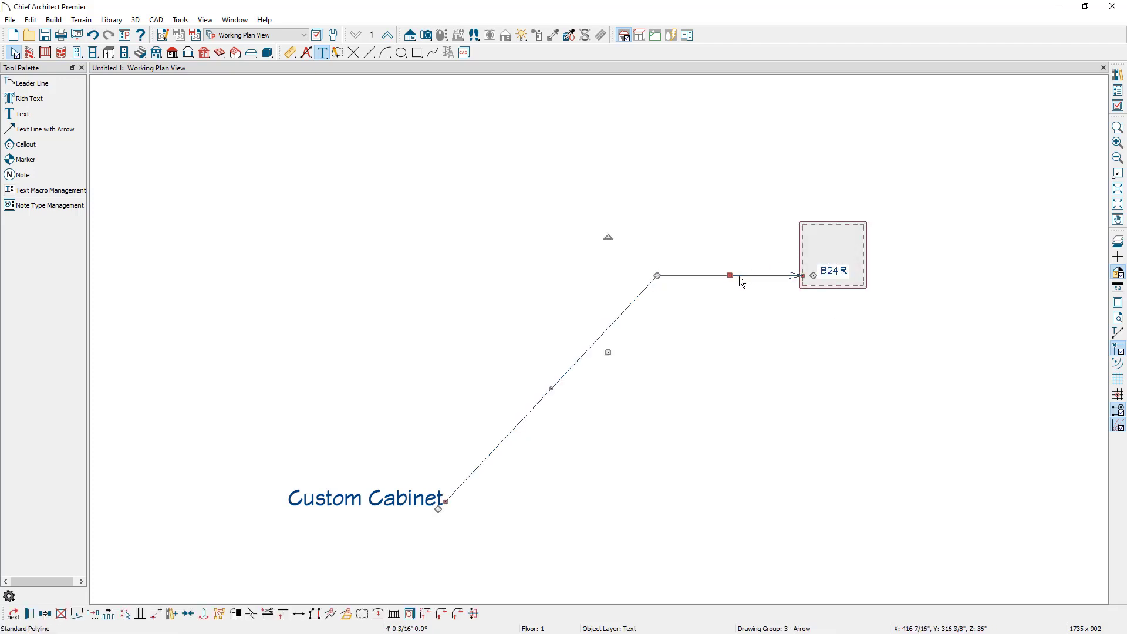
double_click(738, 276)
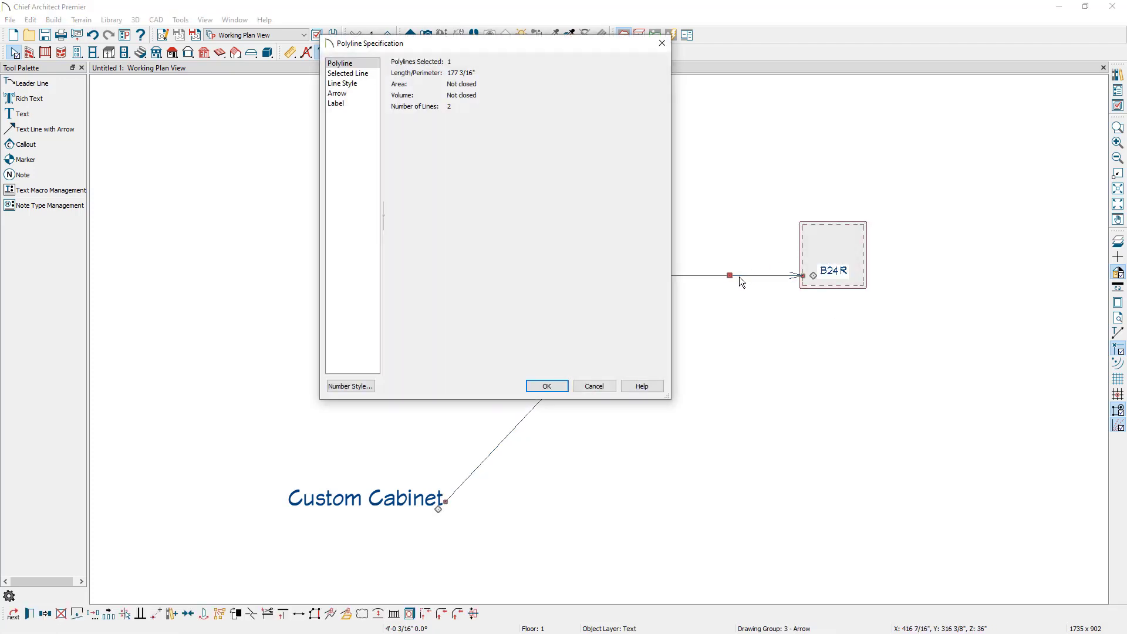
left_click(361, 92)
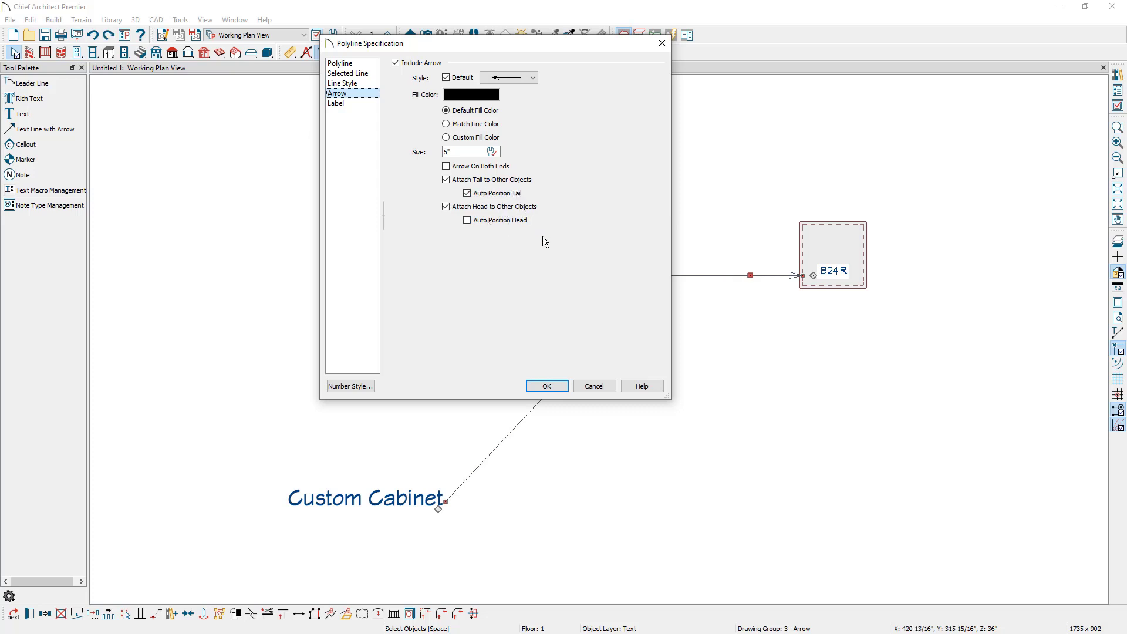
left_click(546, 387)
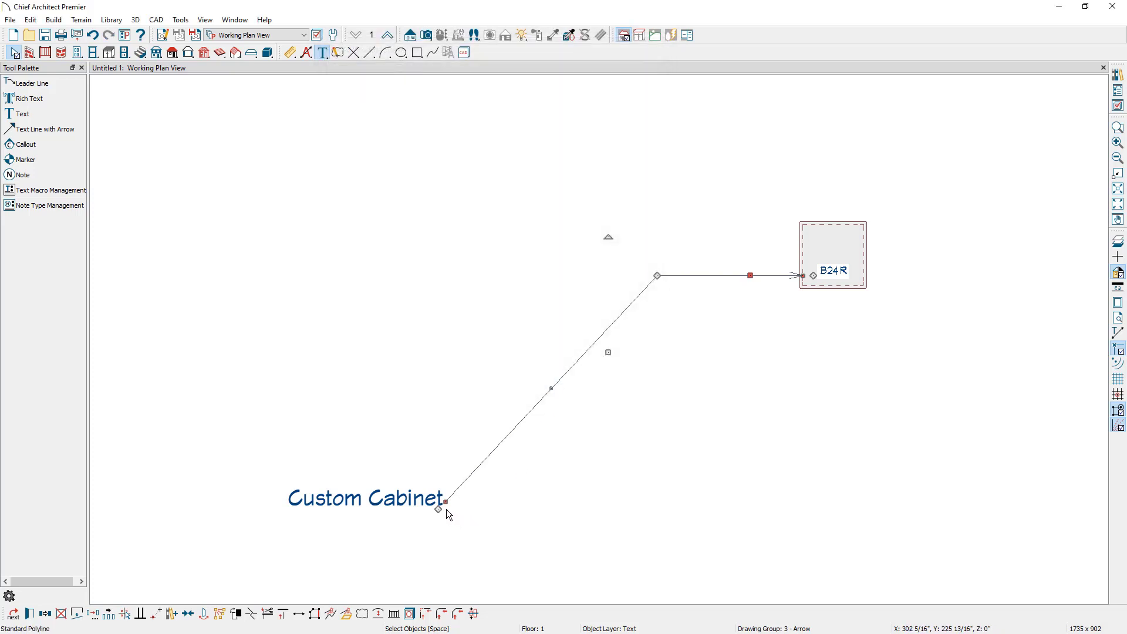
Step: Move the base cabinet straight west, past the far side of the "Custom Cabinet" text
left_click(830, 244)
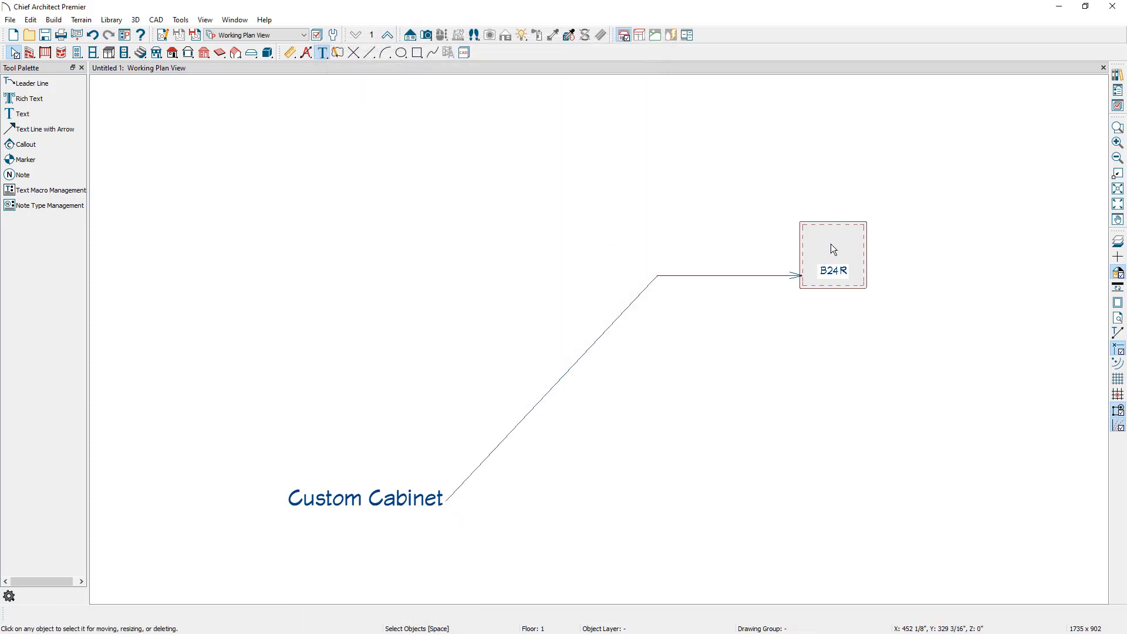
left_click_drag(836, 255, 143, 254)
middle_click_drag(260, 368, 464, 369)
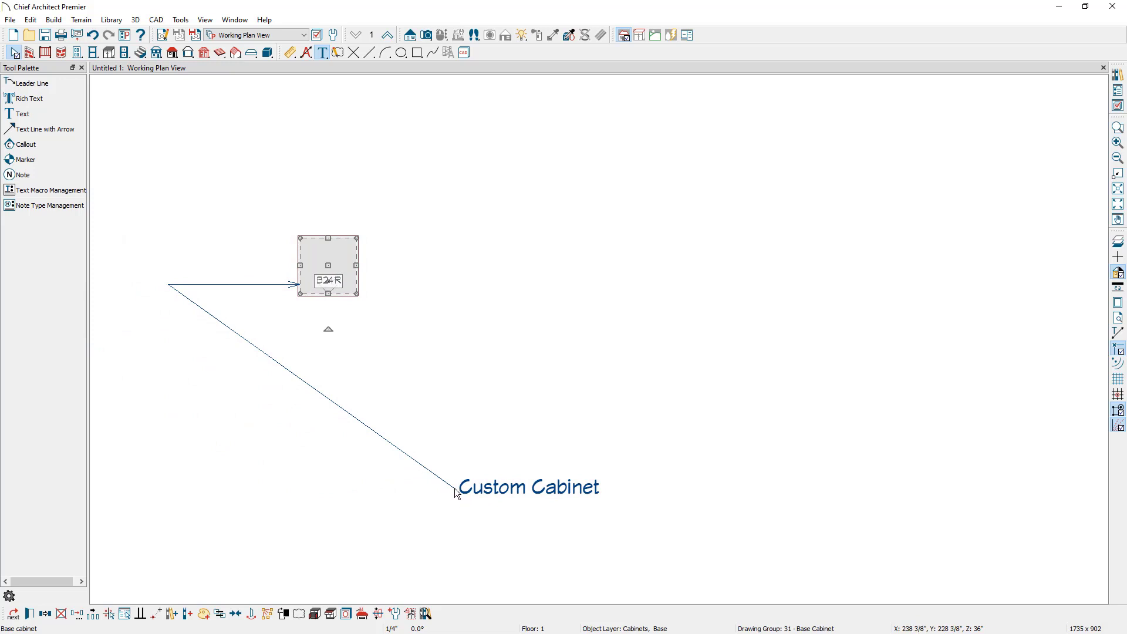